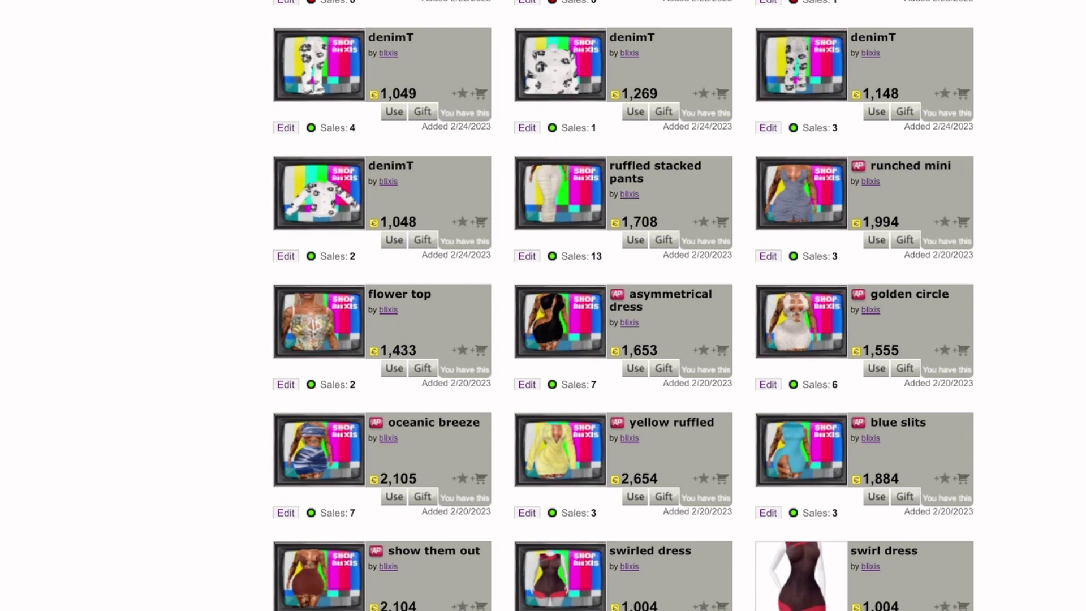
- Open the asymmetrical dress product page from the catalog list and go to the [W] W3L basic 2 Layer product it derives from
scroll(622, 306, "up", 3)
scroll(622, 306, "down", 4)
scroll(623, 306, "up", 2)
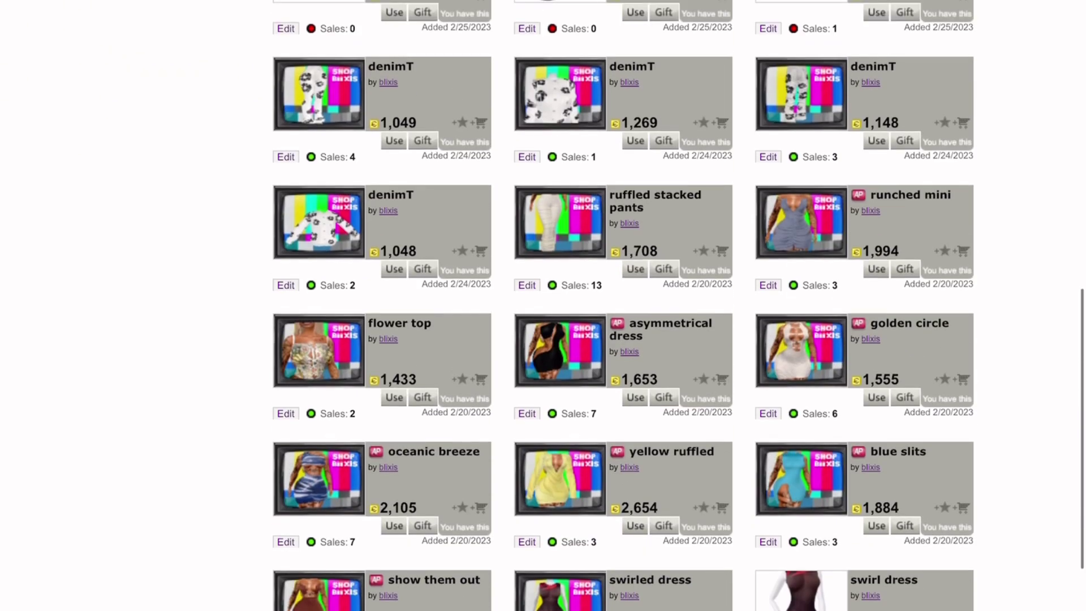
scroll(622, 306, "down", 2)
scroll(621, 306, "down", 3)
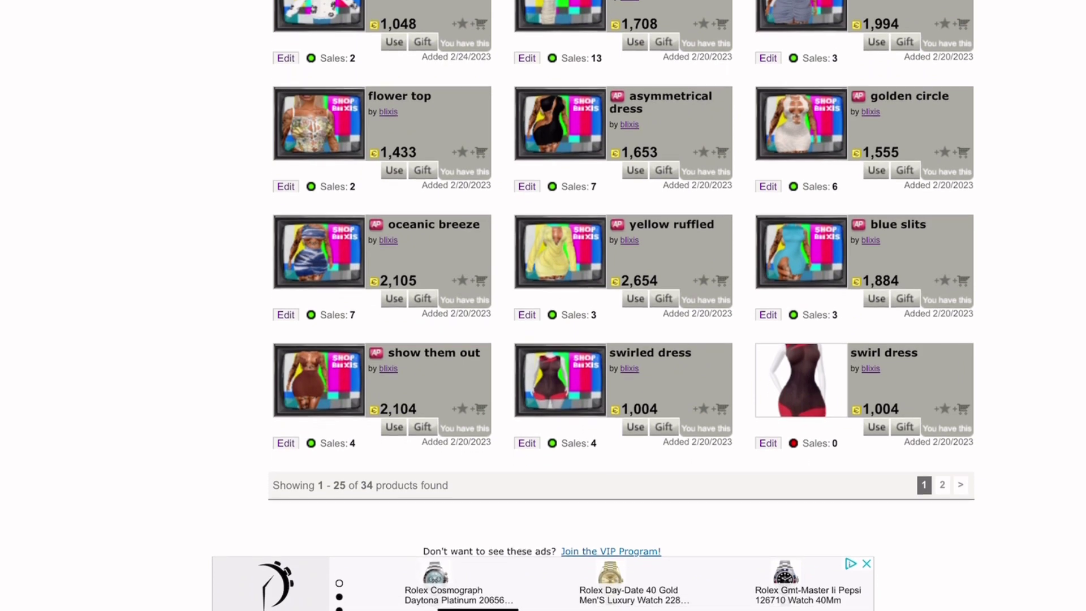
scroll(605, 65, "up", 3)
left_click(559, 123)
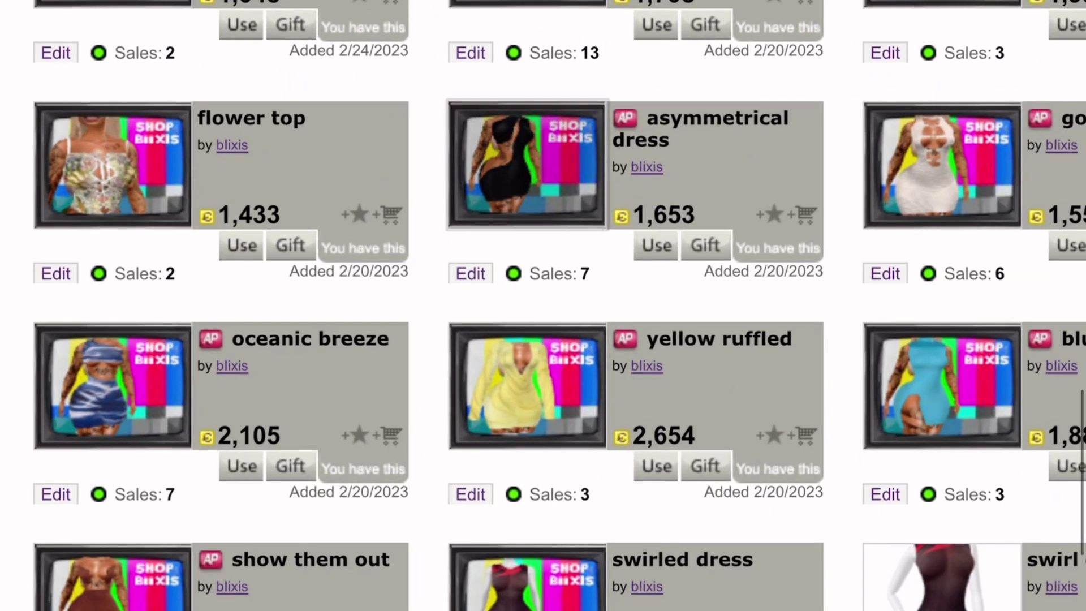
left_click(526, 164)
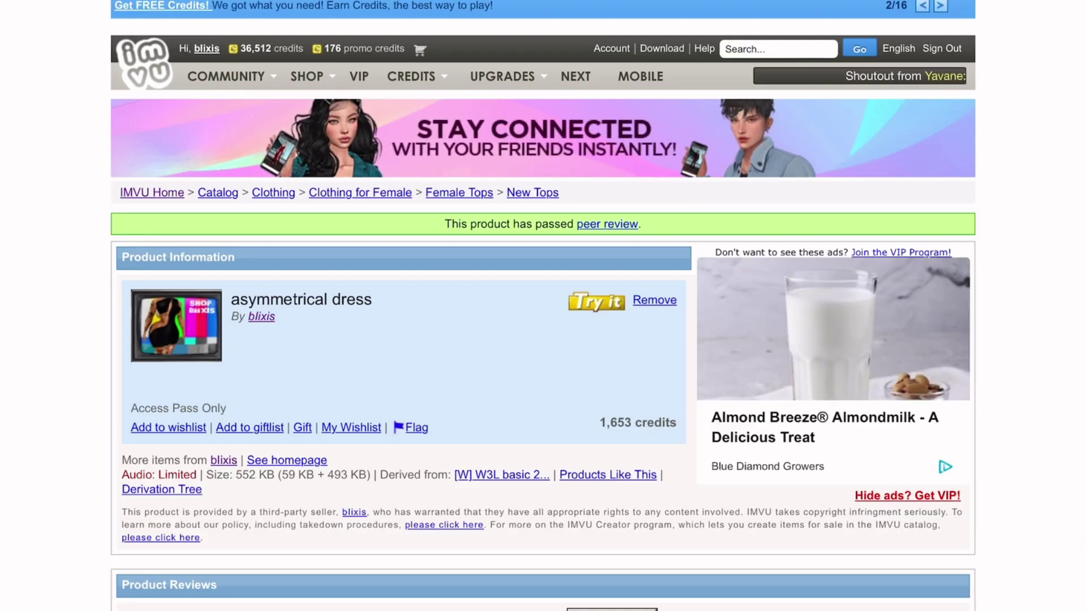
left_click(501, 474)
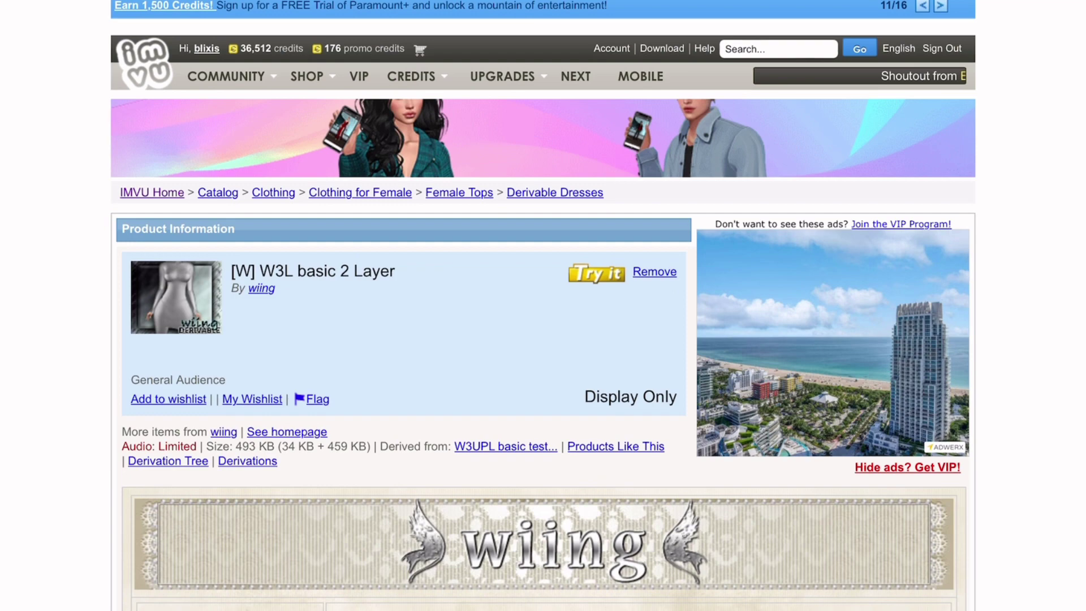
- Examine the W3L basic 2 Layer page, from its thumbnail and dress preview to the product description and templates link
scroll(543, 317, "down", 10)
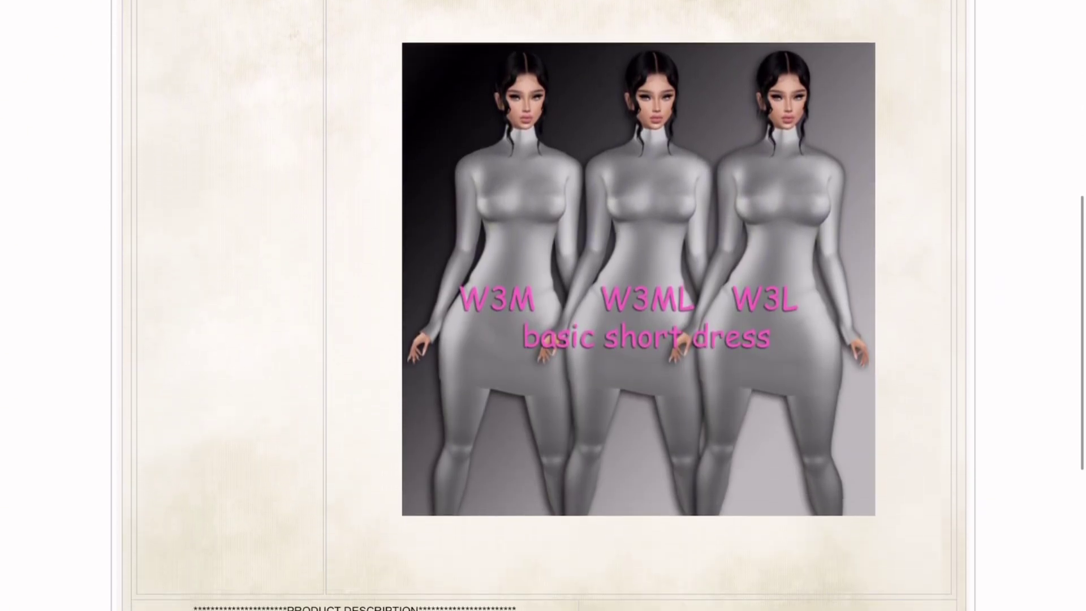
scroll(543, 317, "up", 10)
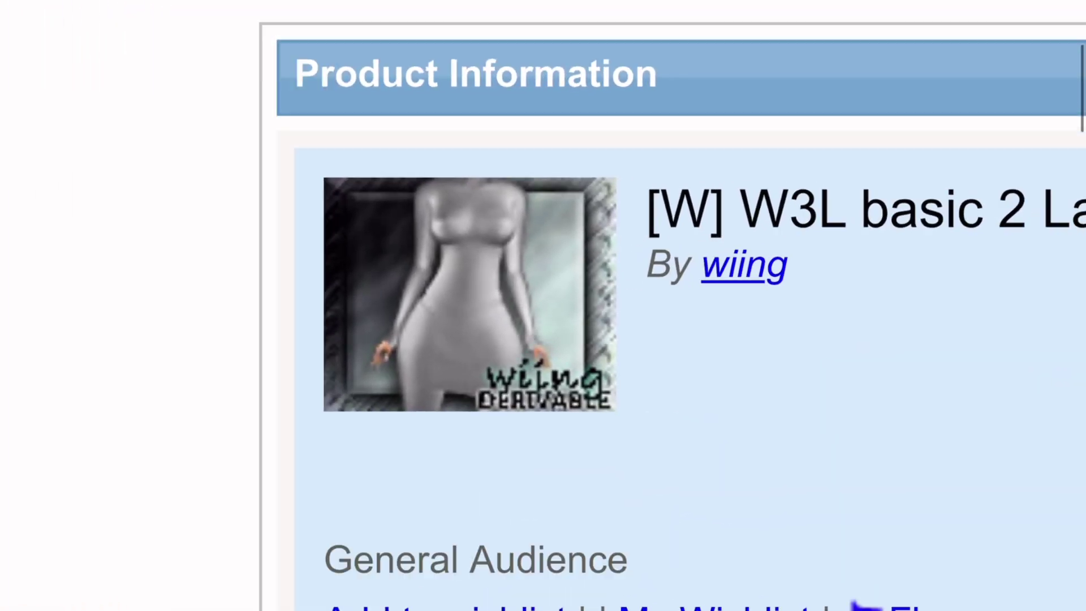
scroll(543, 305, "down", 8)
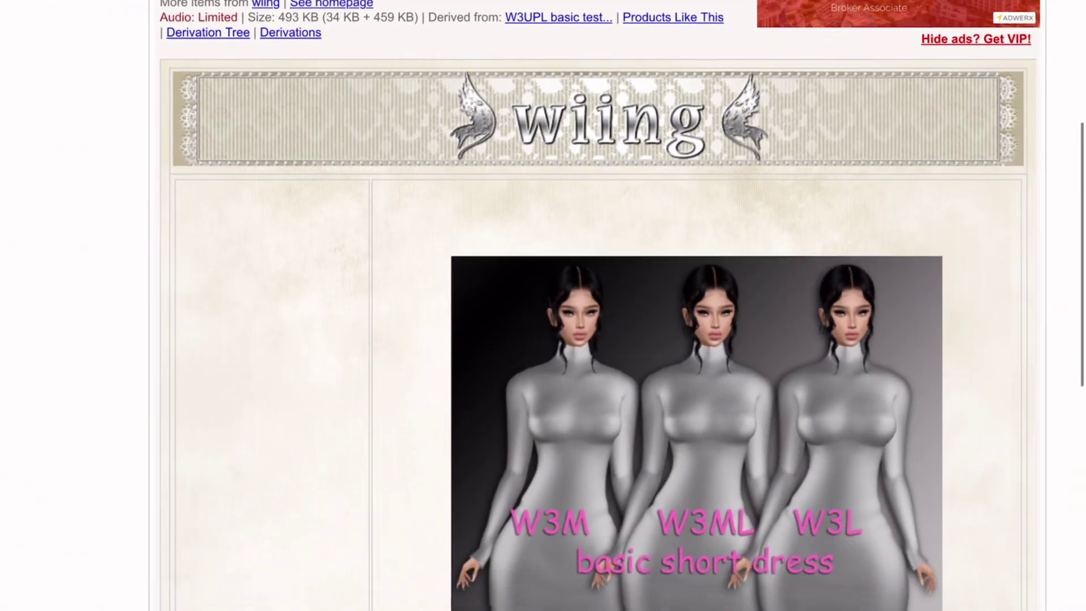
scroll(661, 316, "down", 3)
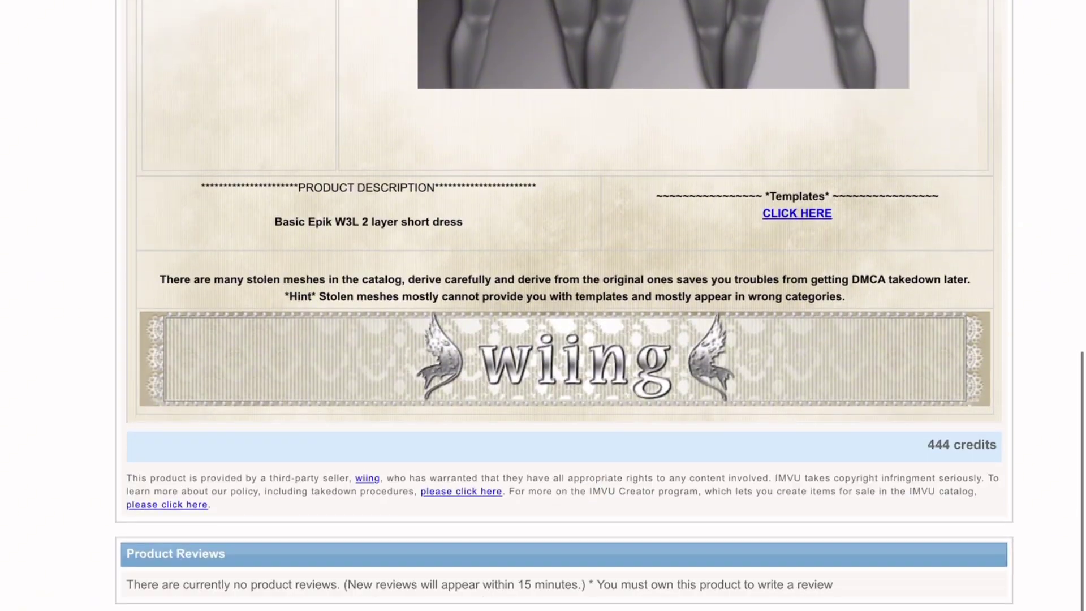
scroll(542, 306, "down", 2)
- Browse wiing's derivable products in the catalog and return to the W3L basic 2 Layer page
scroll(543, 305, "up", 15)
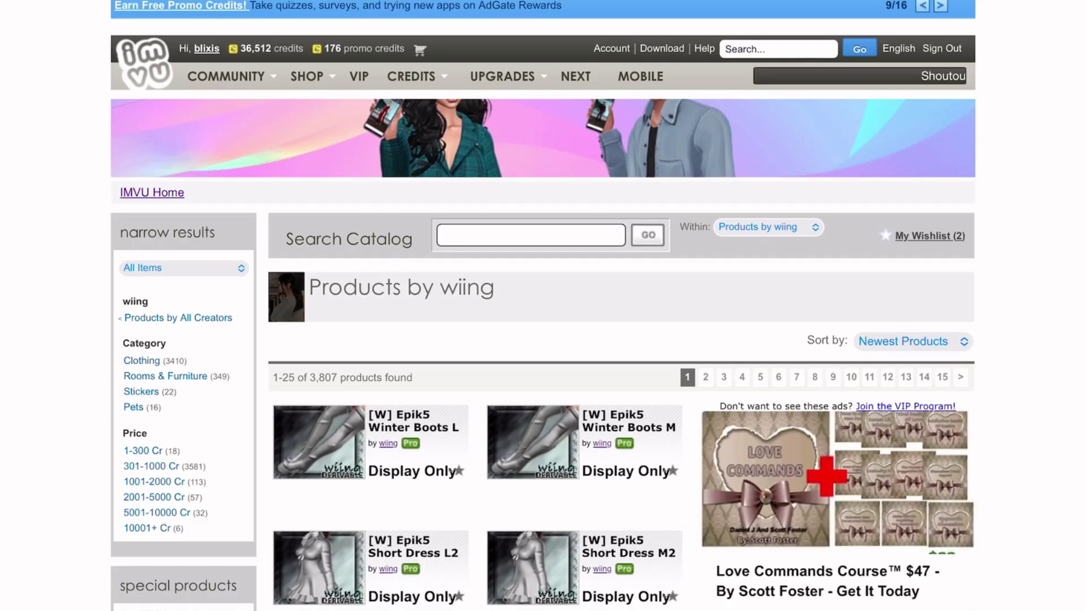
scroll(543, 305, "down", 15)
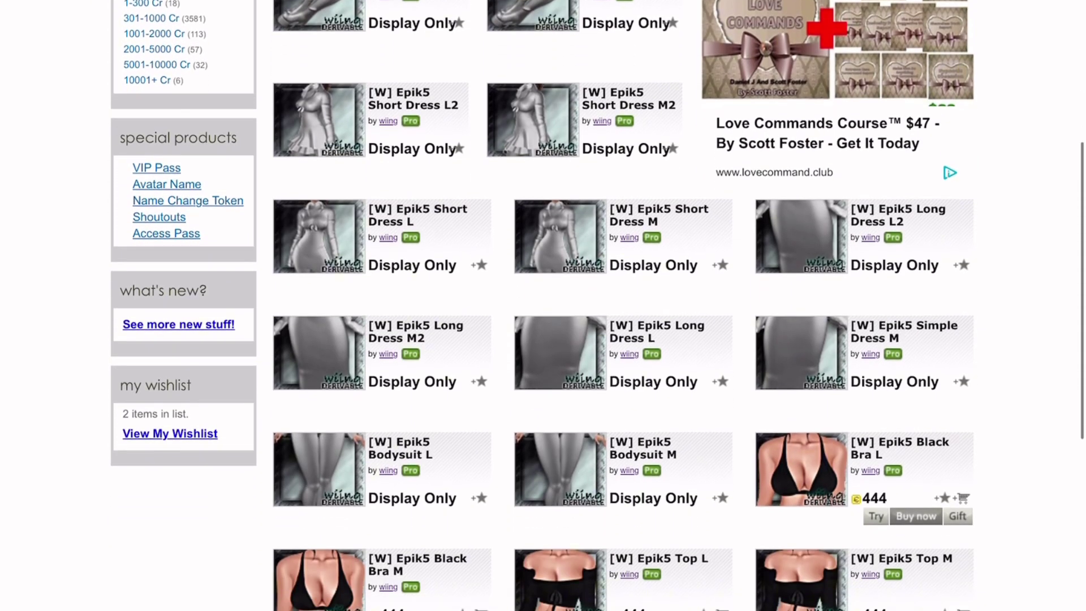
scroll(543, 306, "down", 3)
scroll(542, 306, "up", 7)
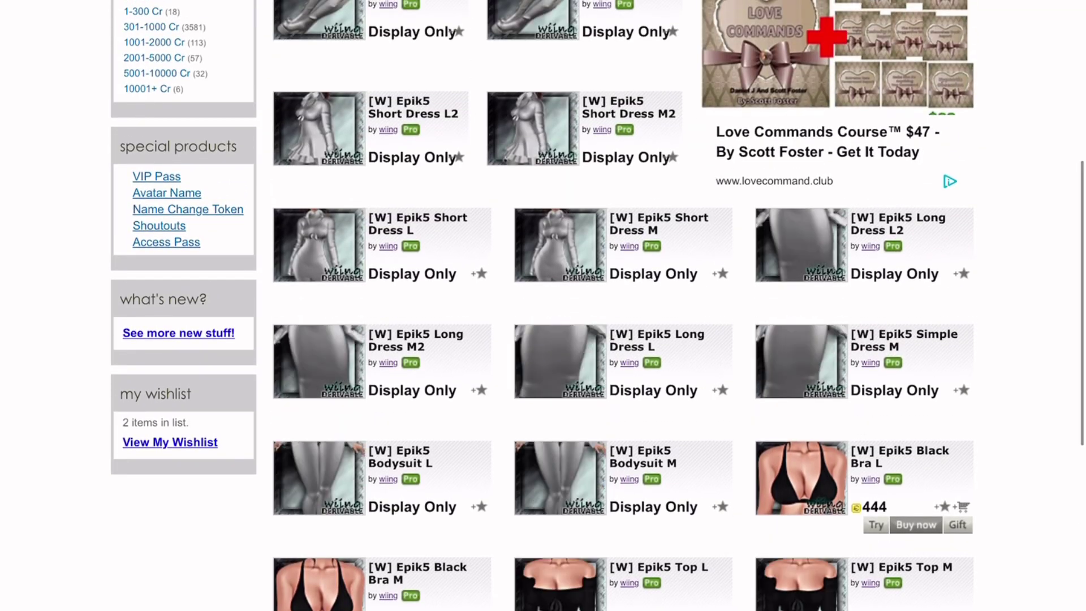
scroll(543, 305, "up", 6)
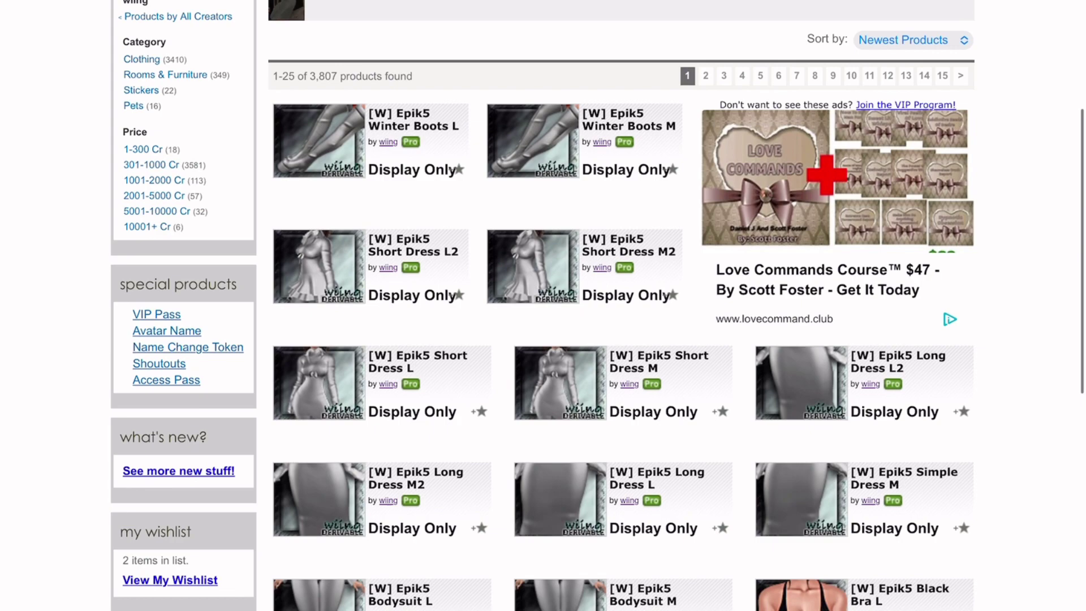
scroll(542, 305, "left", 5)
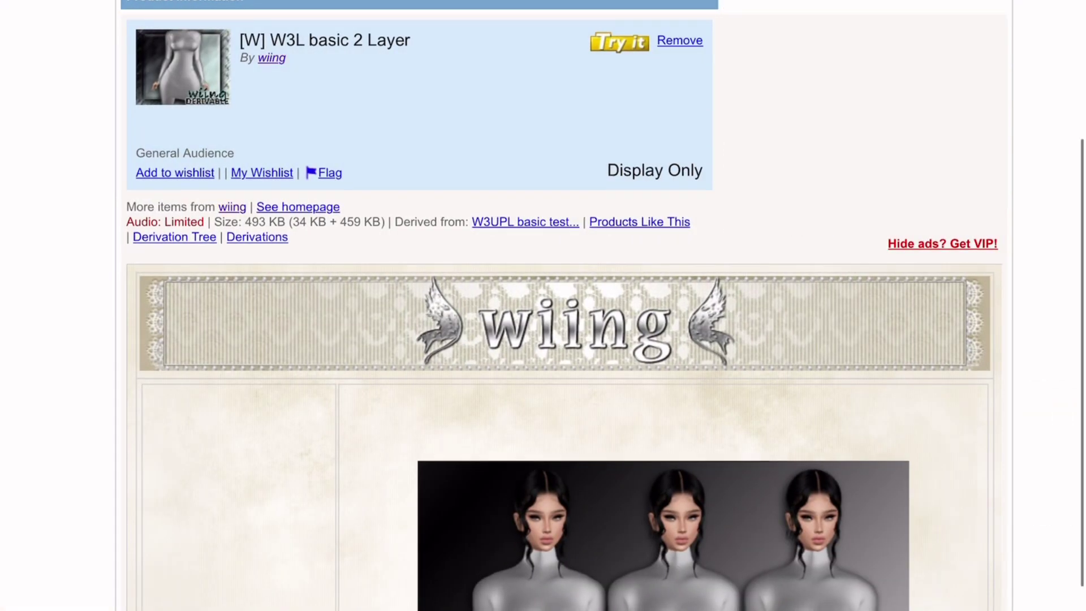
- Open the templates photo album linked from the W3L basic 2 Layer product description
scroll(543, 305, "down", 3)
scroll(542, 305, "up", 3)
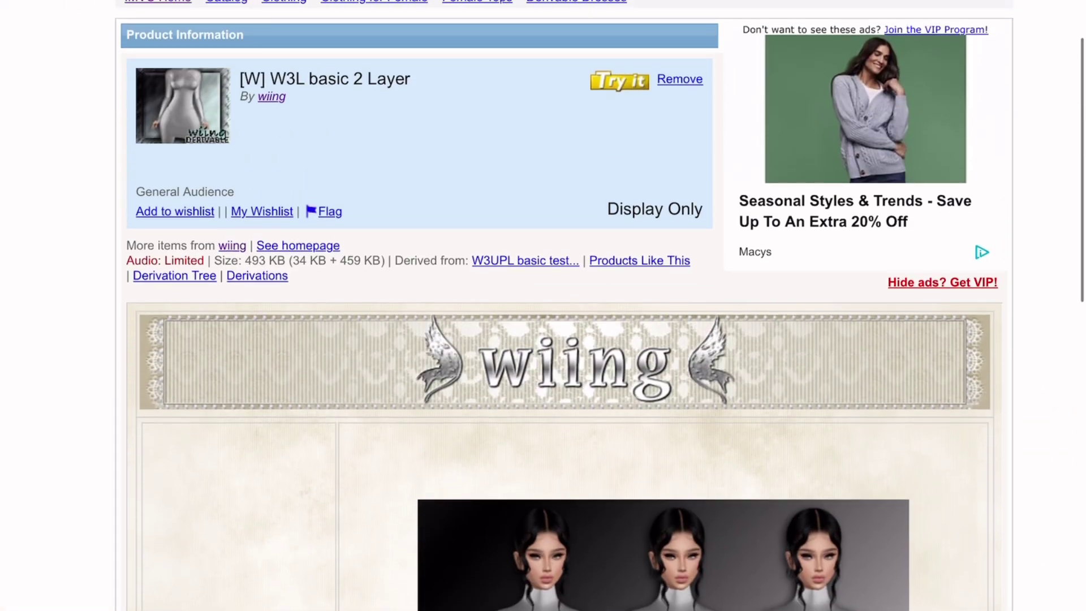
scroll(542, 305, "down", 12)
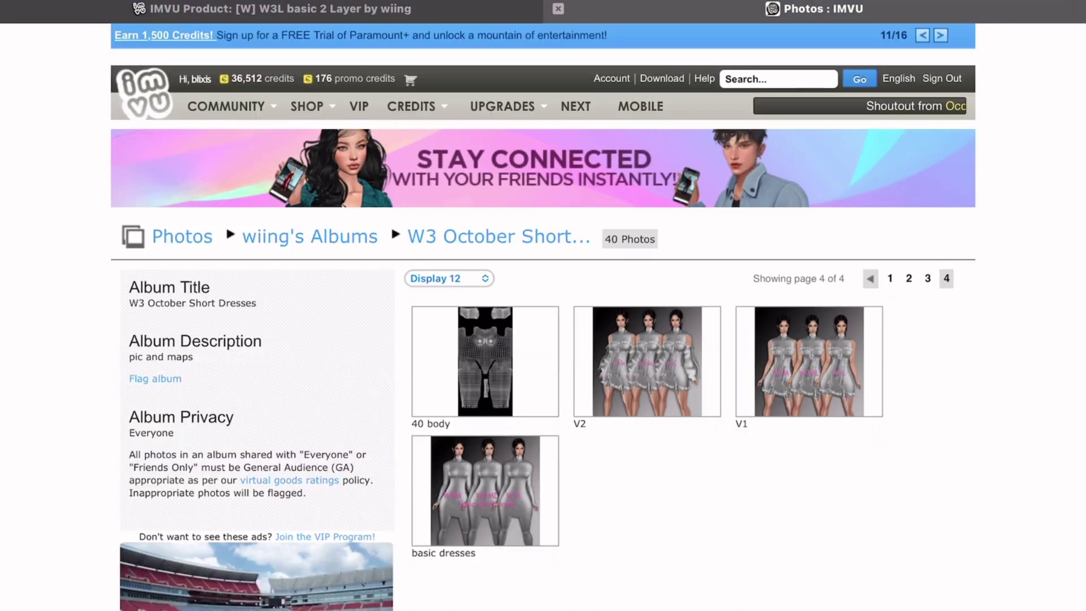
- Save the 48 Cycles shading map from page 1 of the template album to Photos
left_click(889, 278)
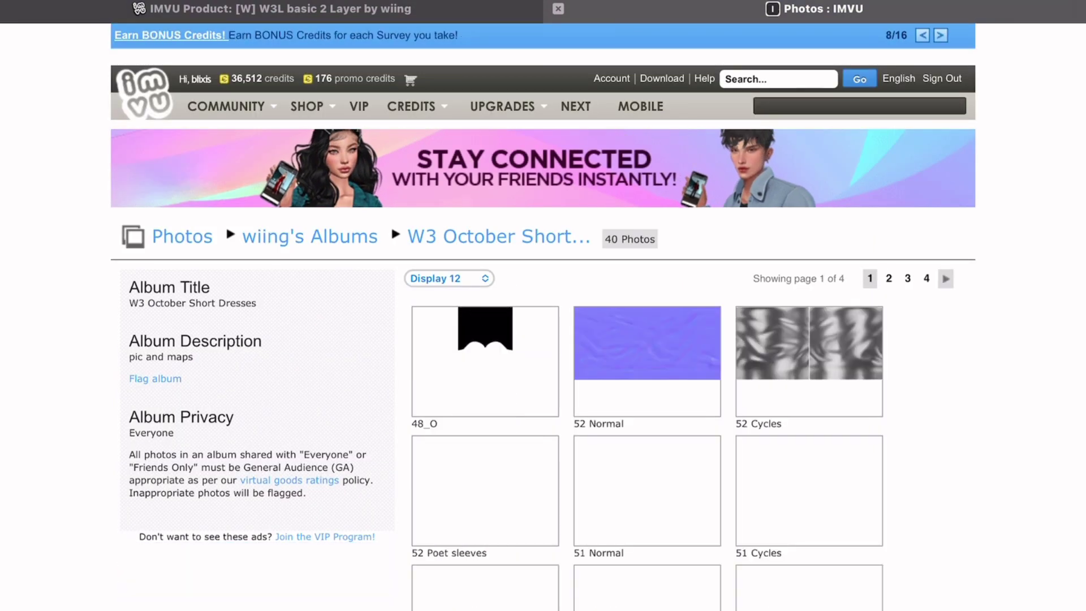
scroll(890, 278, "down", 4)
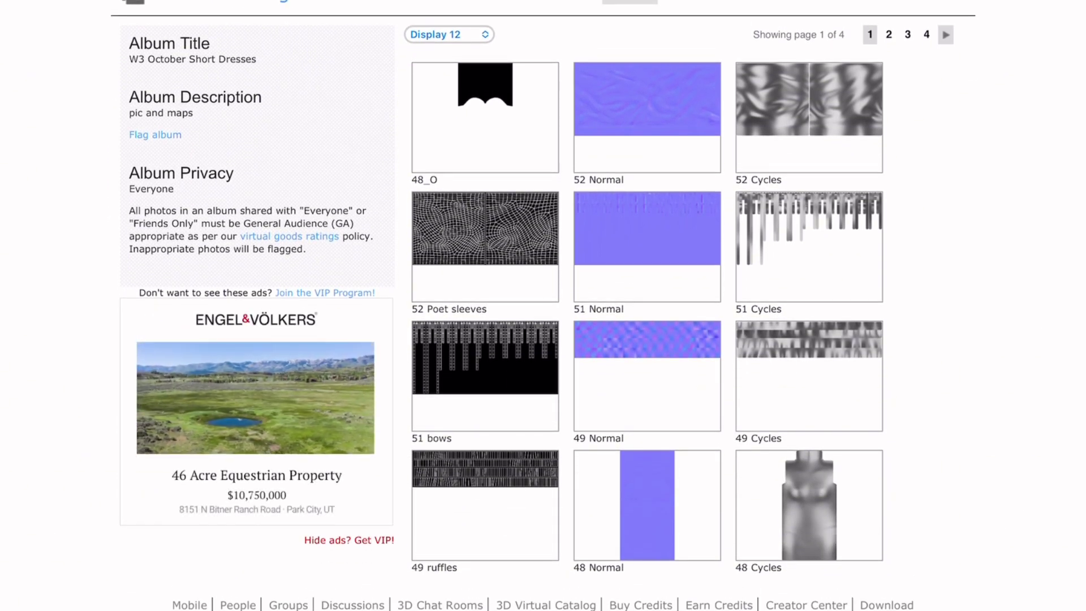
right_click(808, 505)
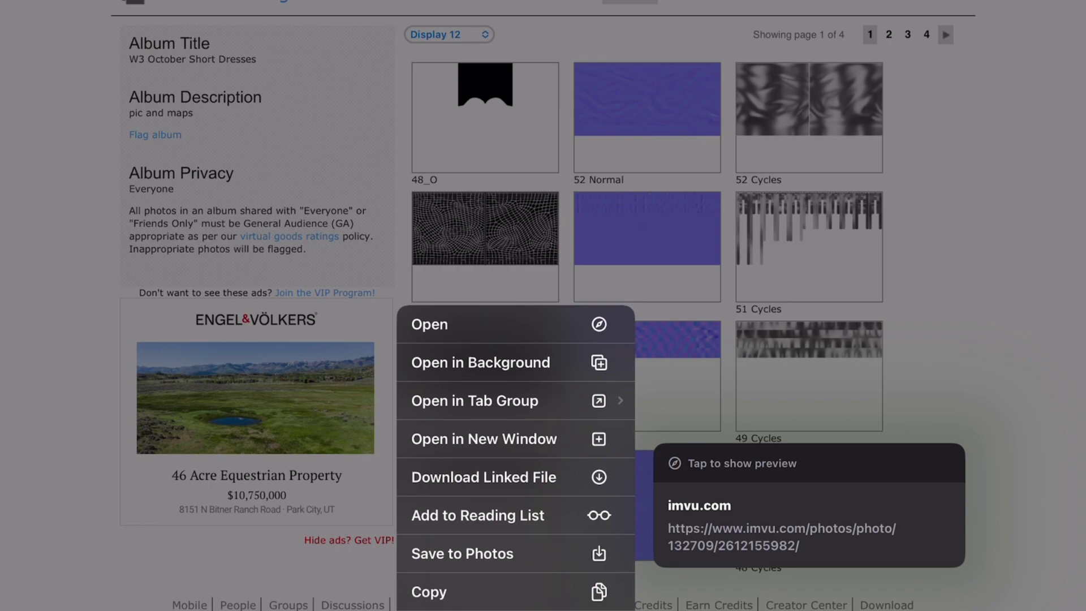
left_click(461, 553)
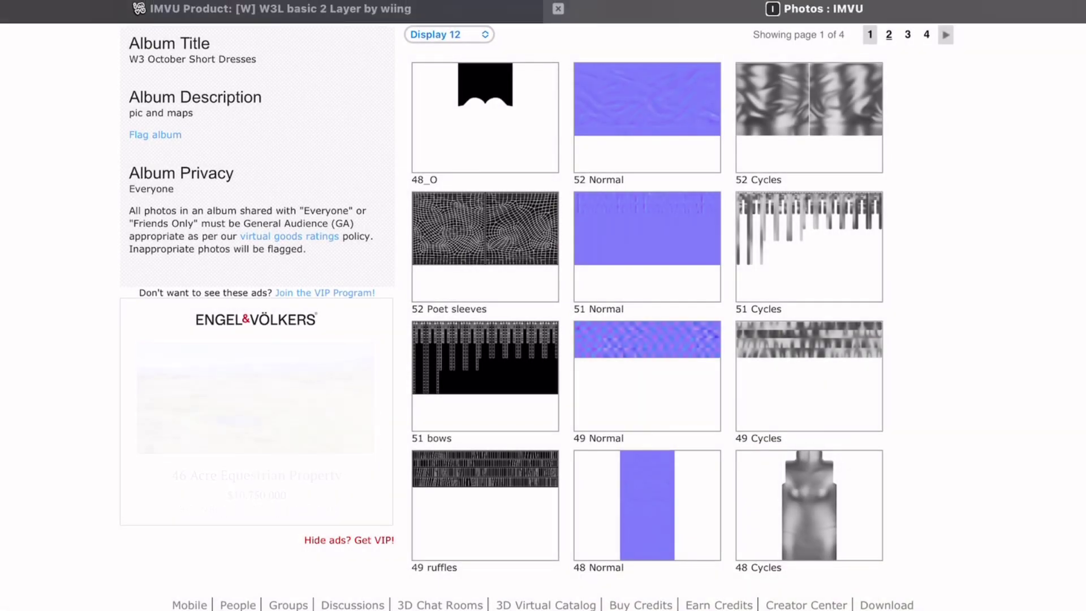
- Save the 47 Cycles shading map from page 2 of the template album to Photos
left_click(888, 34)
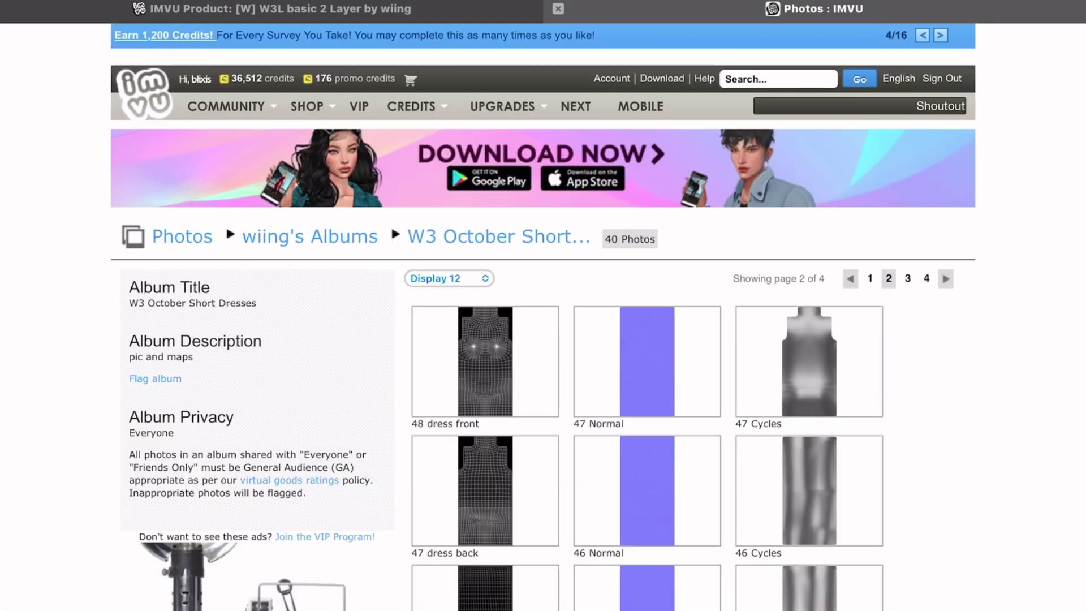
right_click(808, 361)
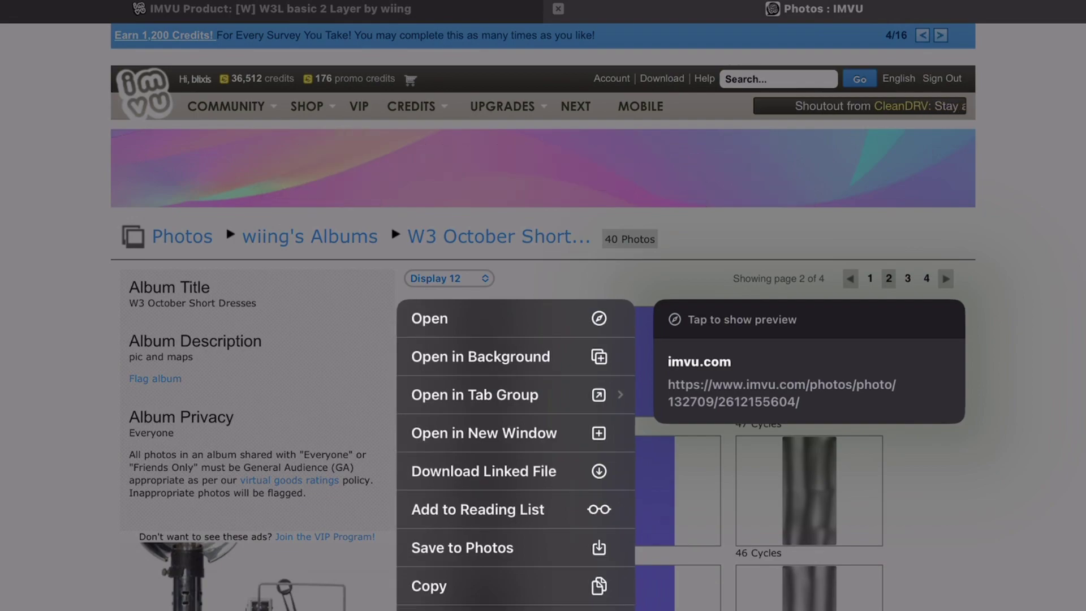
left_click(461, 548)
scroll(543, 362, "down", 3)
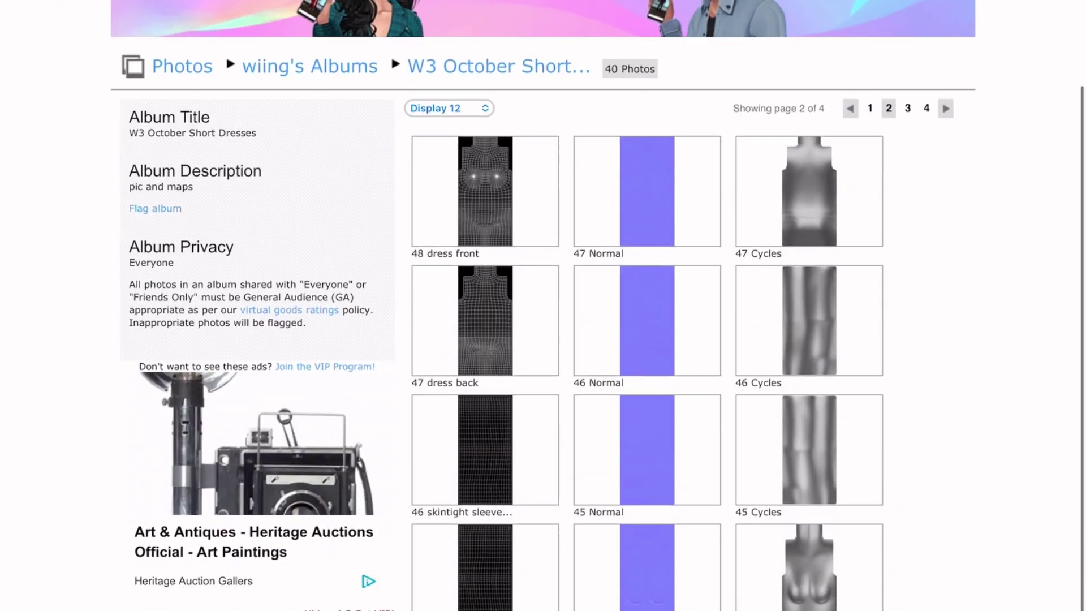
- Switch to ibis Paint and import the saved 47 Cycles dress-back map as a new layer above the dress-front map
key("super+h")
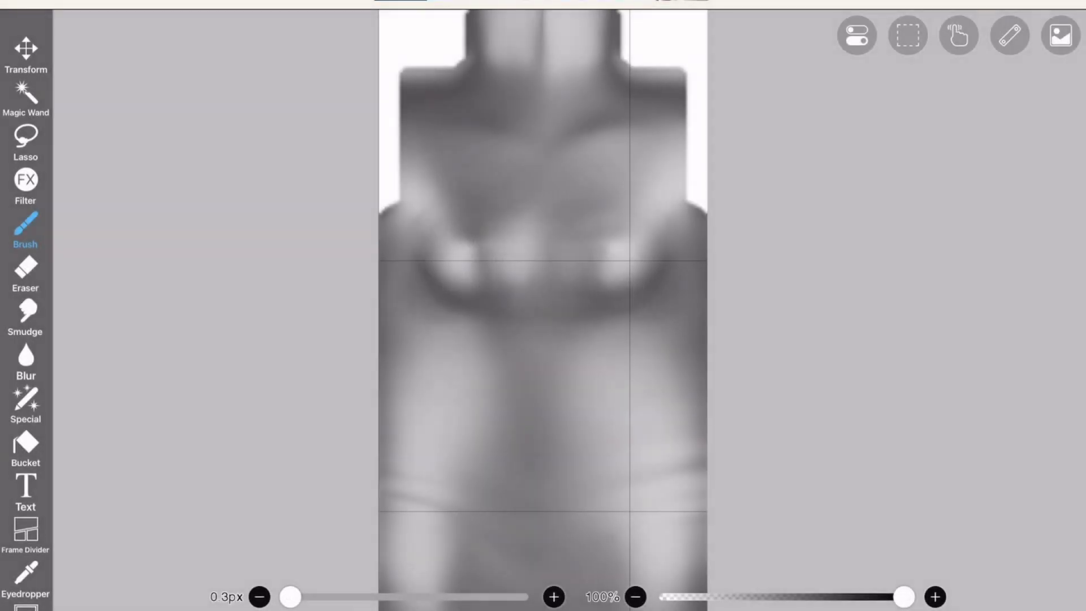
left_click(1060, 35)
left_click(654, 528)
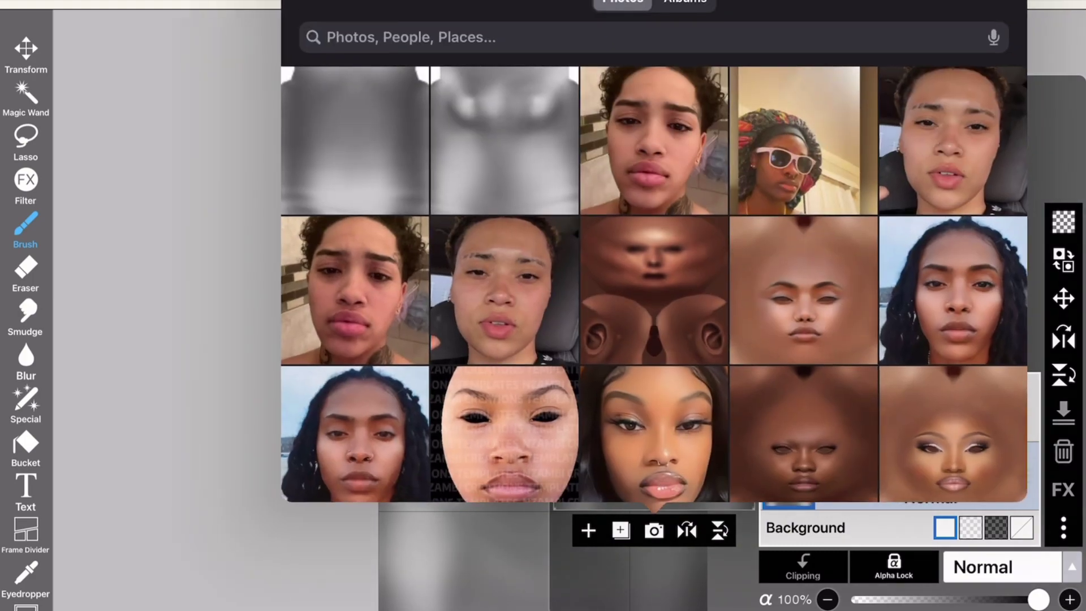
left_click(350, 139)
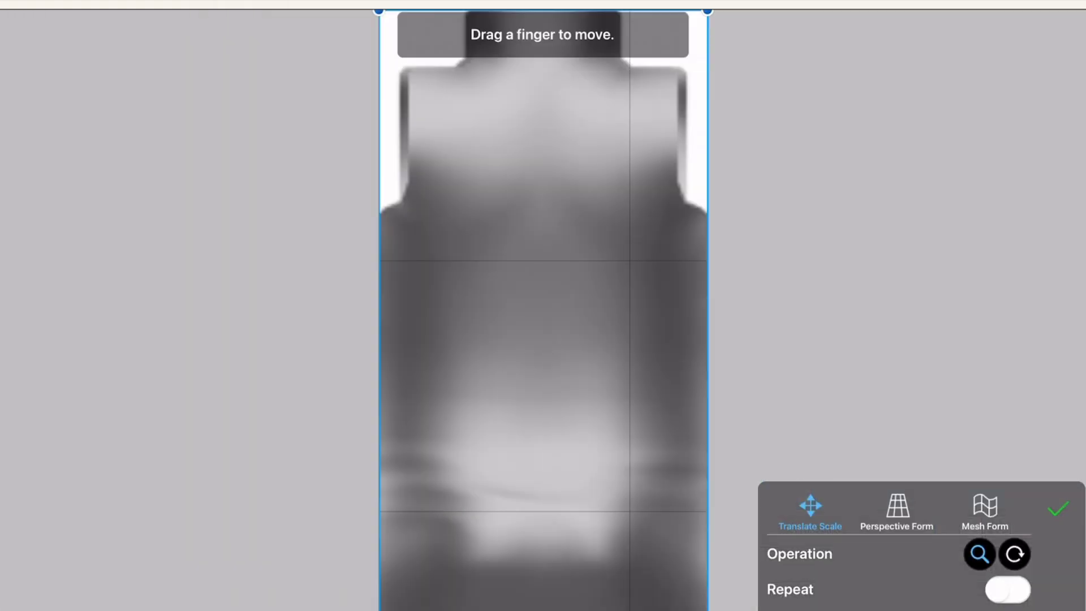
left_click(1057, 508)
- Import the cream, black and grey wavy dress photo as a new layer and enlarge it with Perspective Form until the dress fills the canvas
left_click(543, 429)
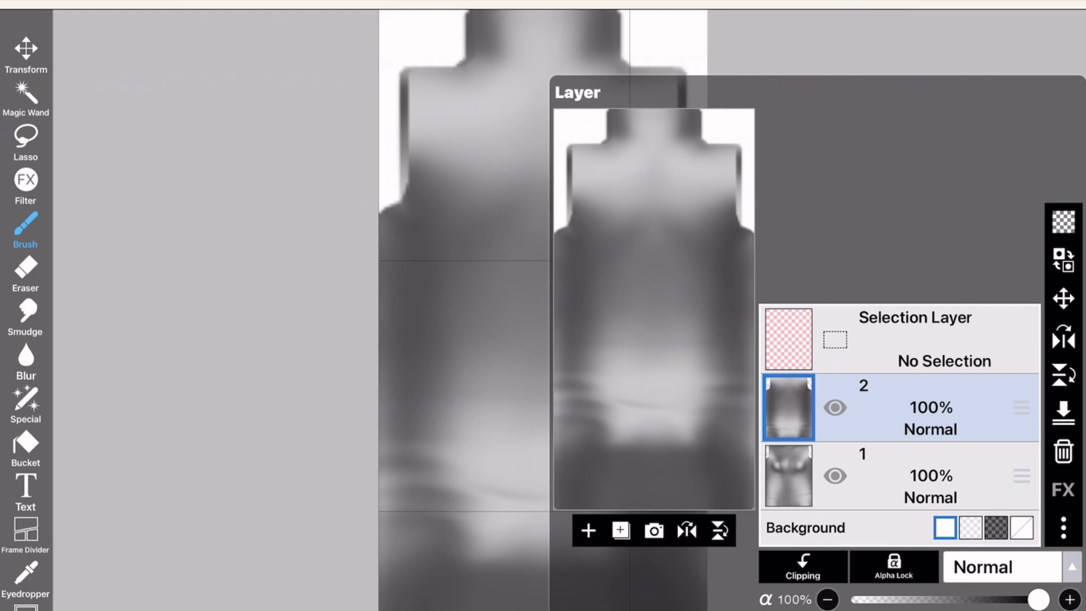
left_click(653, 530)
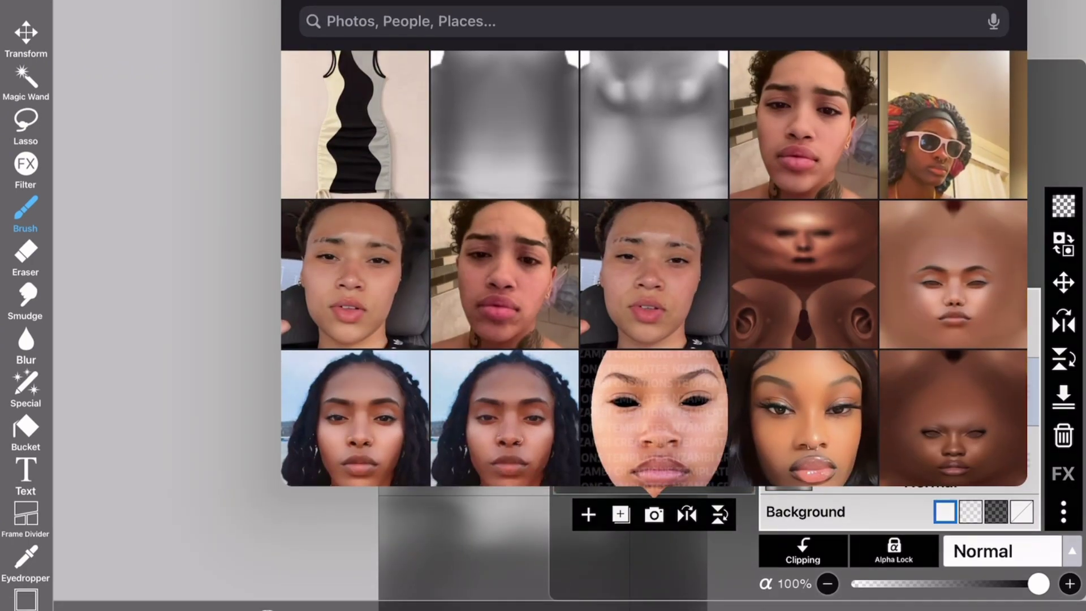
left_click(354, 125)
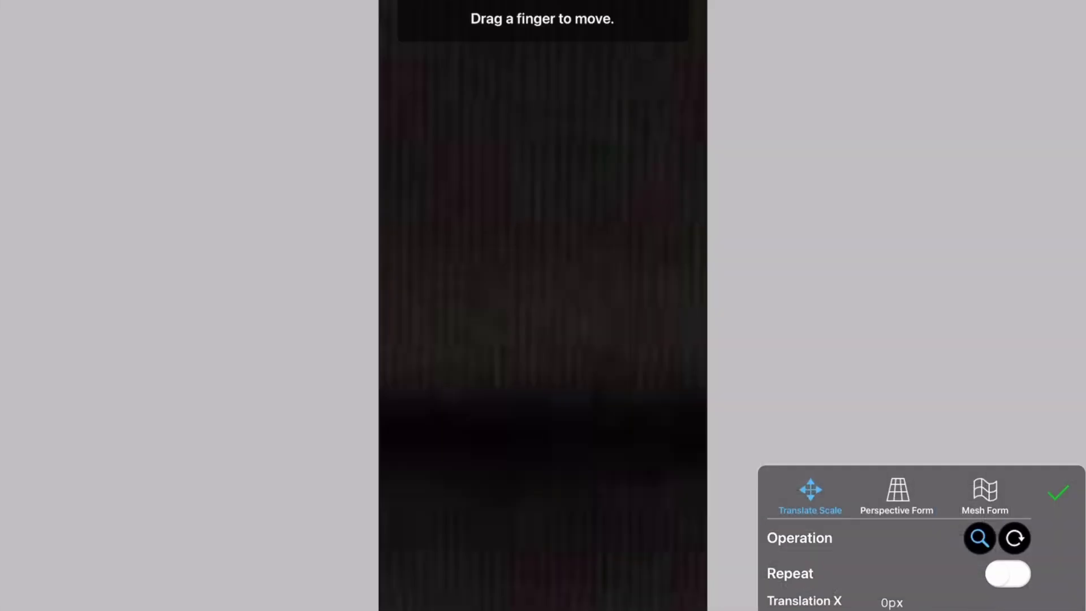
left_click(896, 492)
scroll(543, 305, "down", 3)
scroll(647, 255, "up", 4)
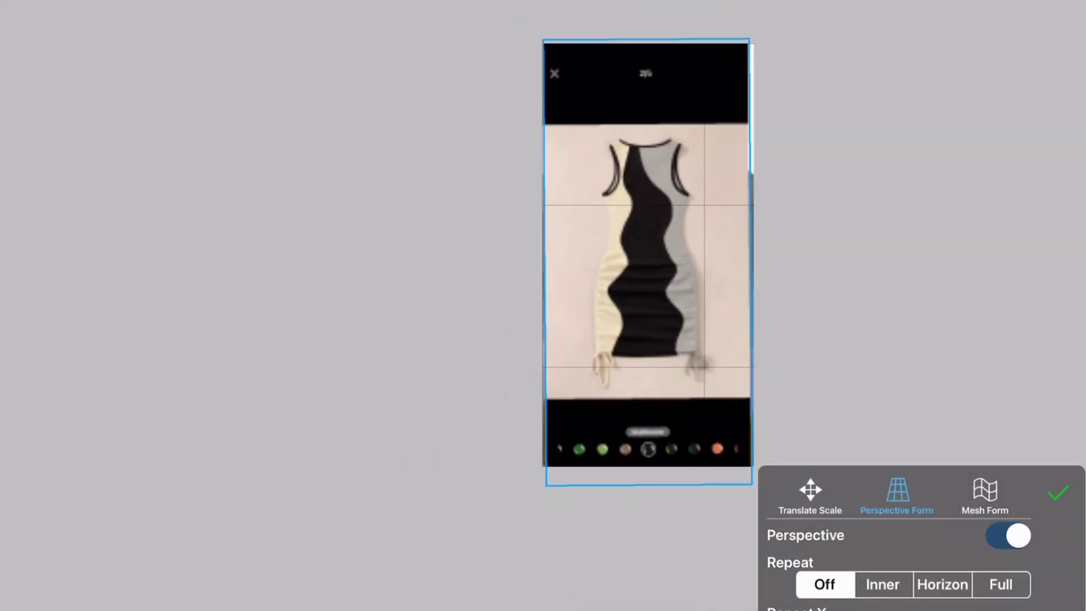
scroll(648, 255, "up", 3)
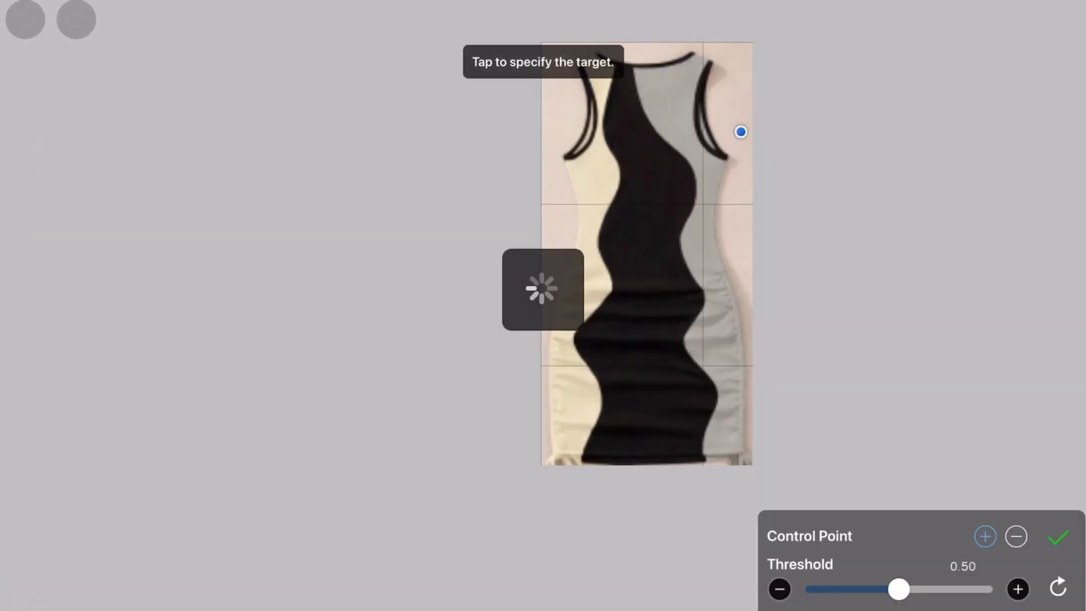
left_click(738, 210)
left_click(562, 207)
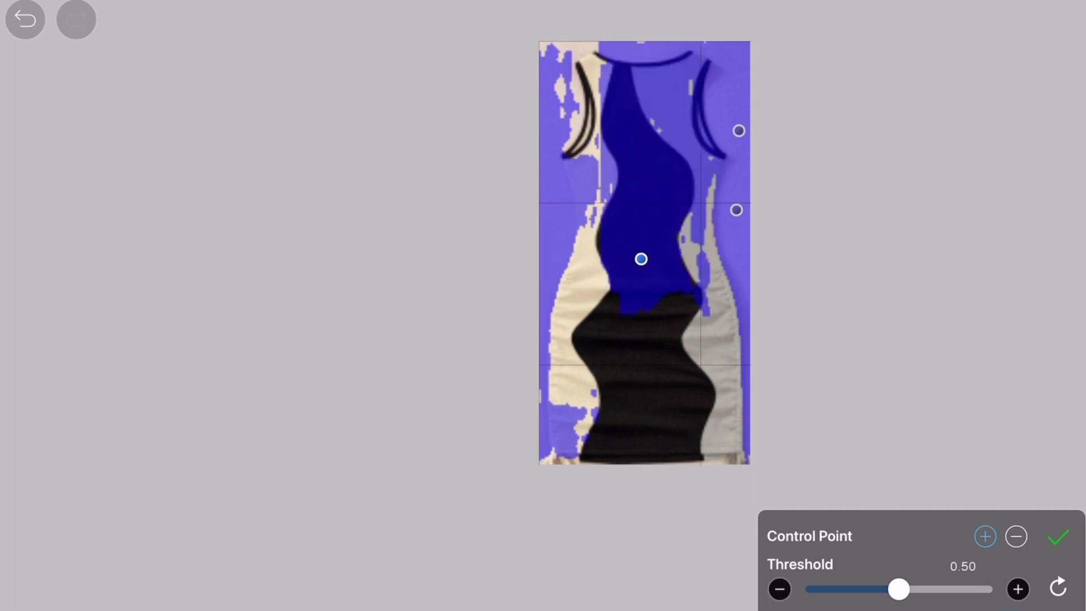
key("ctrl+z")
key("ctrl+z")
key("ctrl+z")
key("ctrl+z")
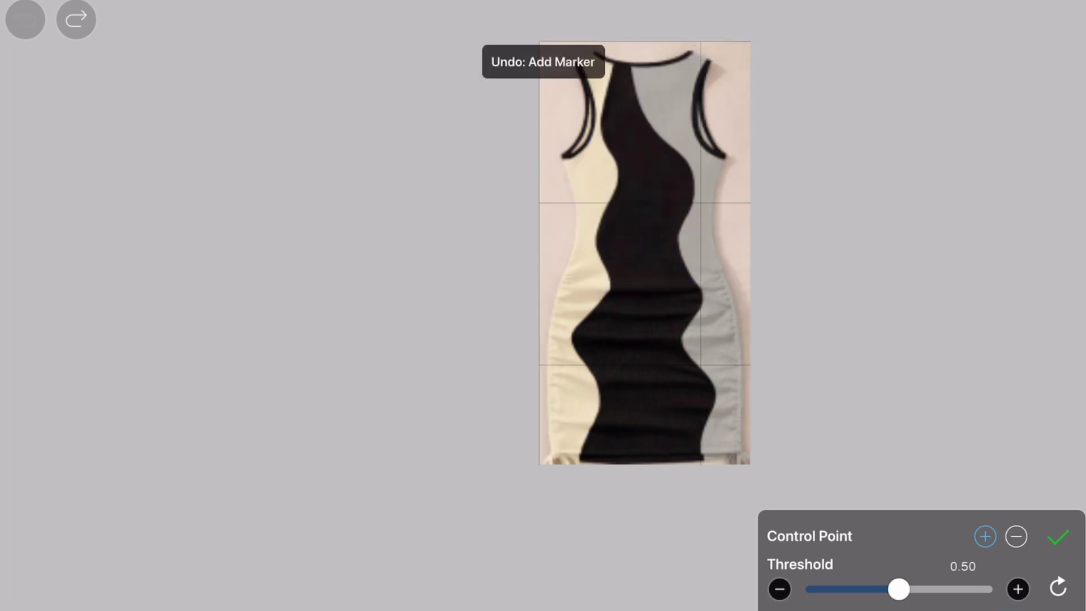
- Mark the black, grey and cream areas of the dress with control points and cut the dress out of its photo background
left_click(656, 333)
left_click(683, 122)
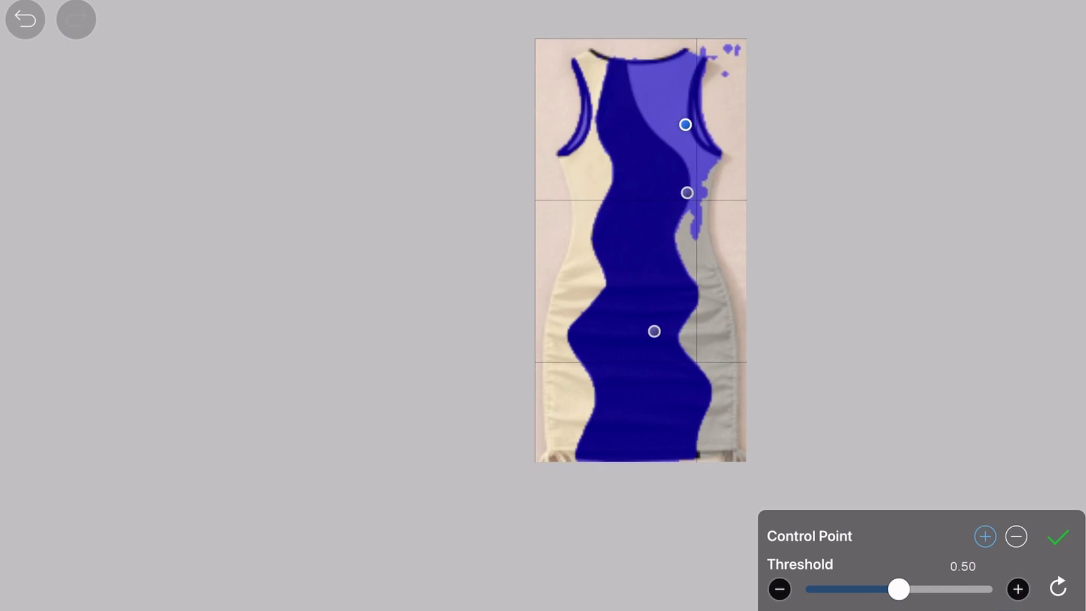
left_click(593, 218)
left_click(585, 182)
left_click(704, 340)
left_click(559, 387)
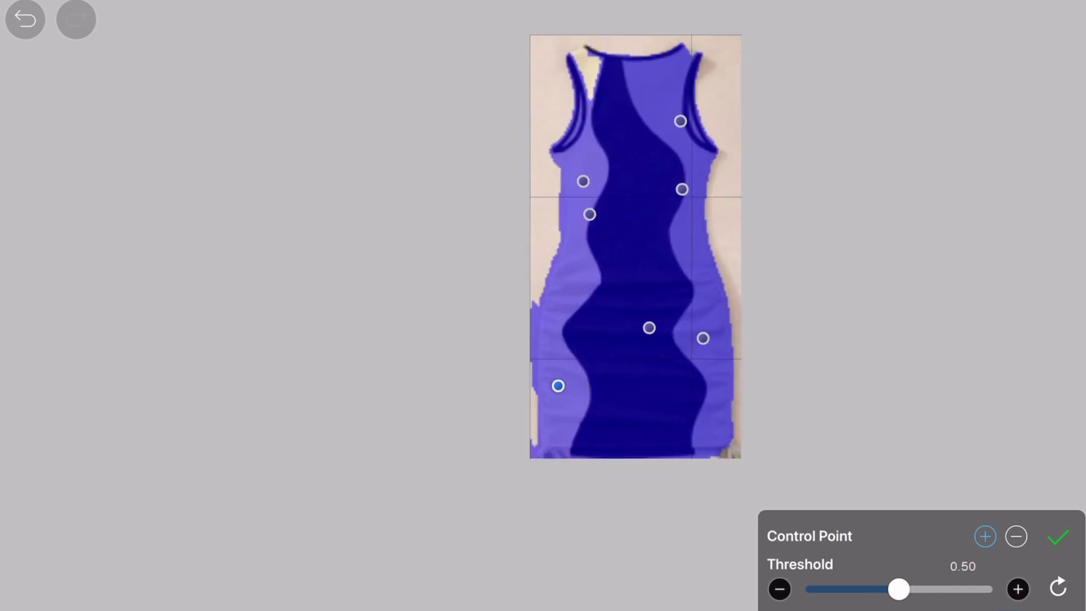
left_click(563, 300)
left_click(588, 69)
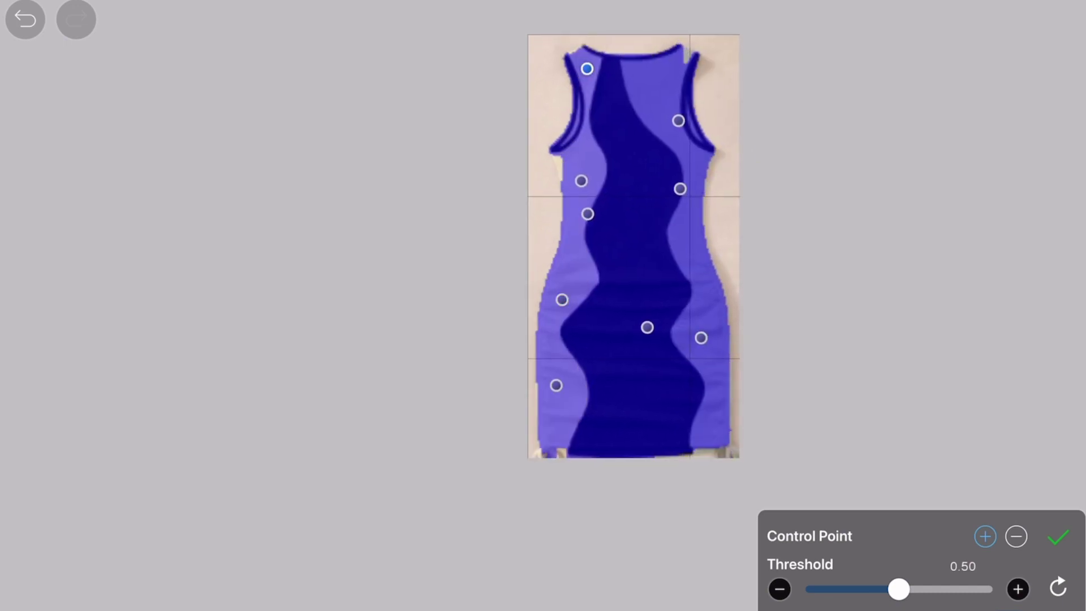
left_click(685, 56)
left_click(644, 426)
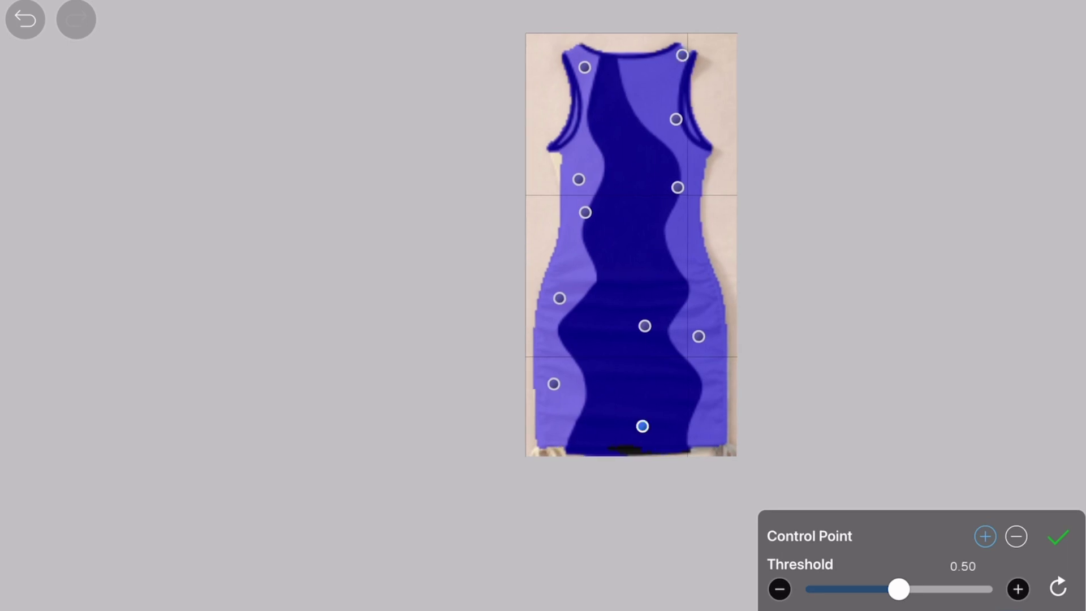
left_click(552, 161)
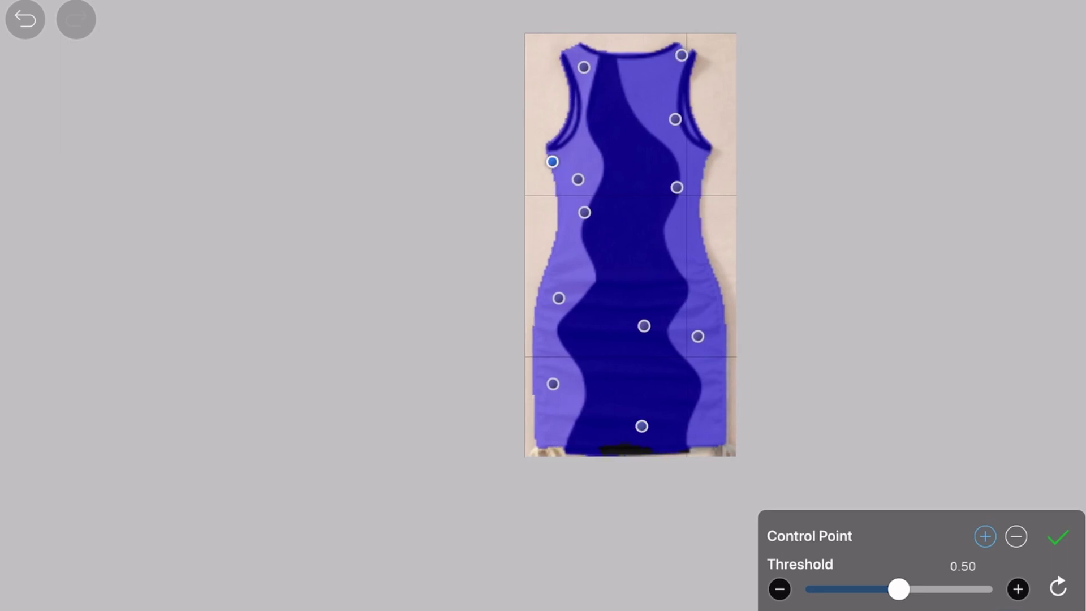
left_click(1057, 536)
- Lower the dress layer's opacity to 23% and hide the dress-back shading map on layer 2
scroll(629, 244, "up", 2)
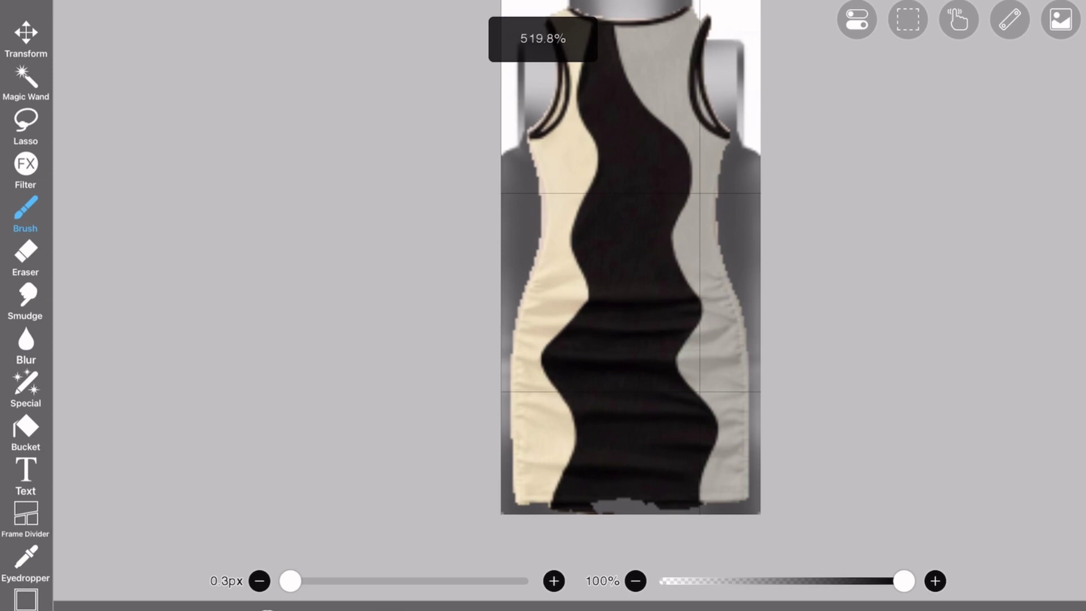
scroll(630, 244, "down", 3)
left_click(814, 606)
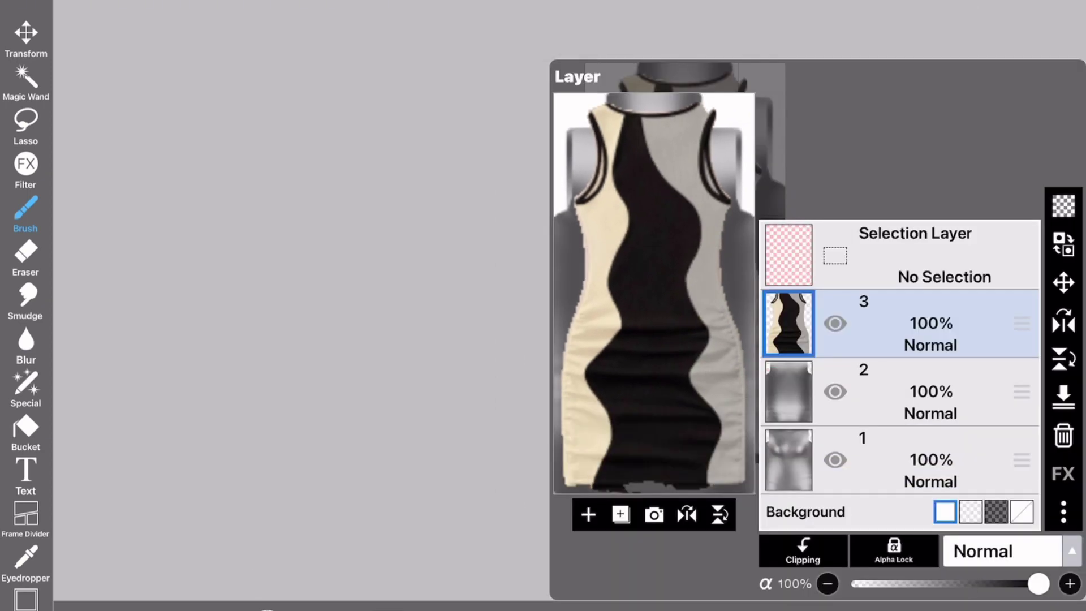
left_click_drag(1038, 584, 897, 584)
left_click(835, 391)
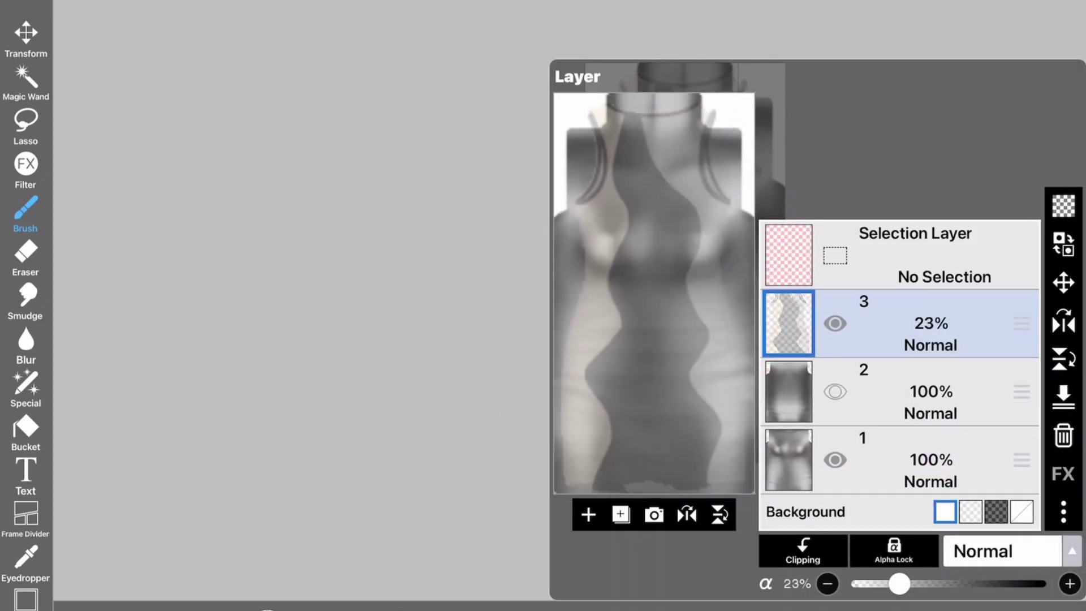
- Shift the dress down with Perspective Form so its neckline sits at the base of the map's neck
left_click(1062, 282)
left_click(897, 408)
left_click_drag(685, 232, 686, 277)
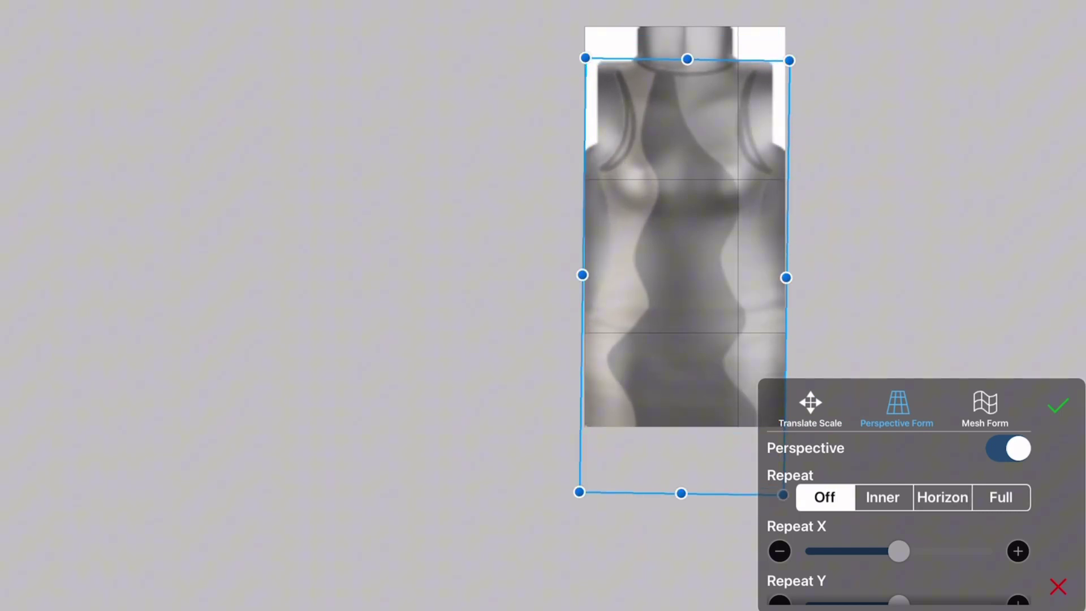
left_click(1058, 405)
- Use Mesh Form to pull the dress's two upper corners and its left chest edge outward beyond the canvas
left_click(1062, 246)
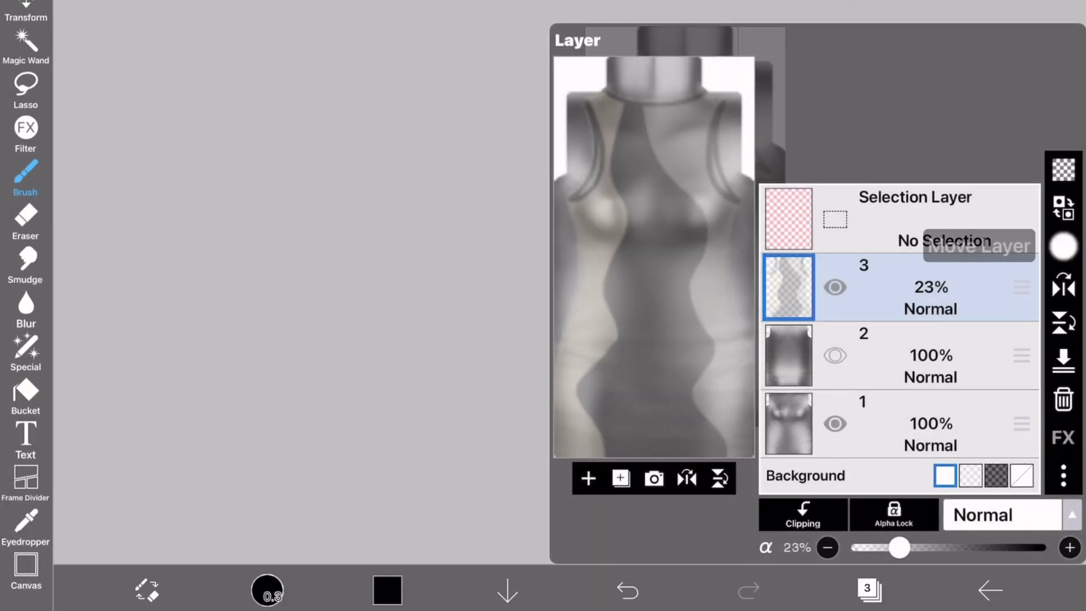
left_click(985, 409)
scroll(685, 243, "up", 3)
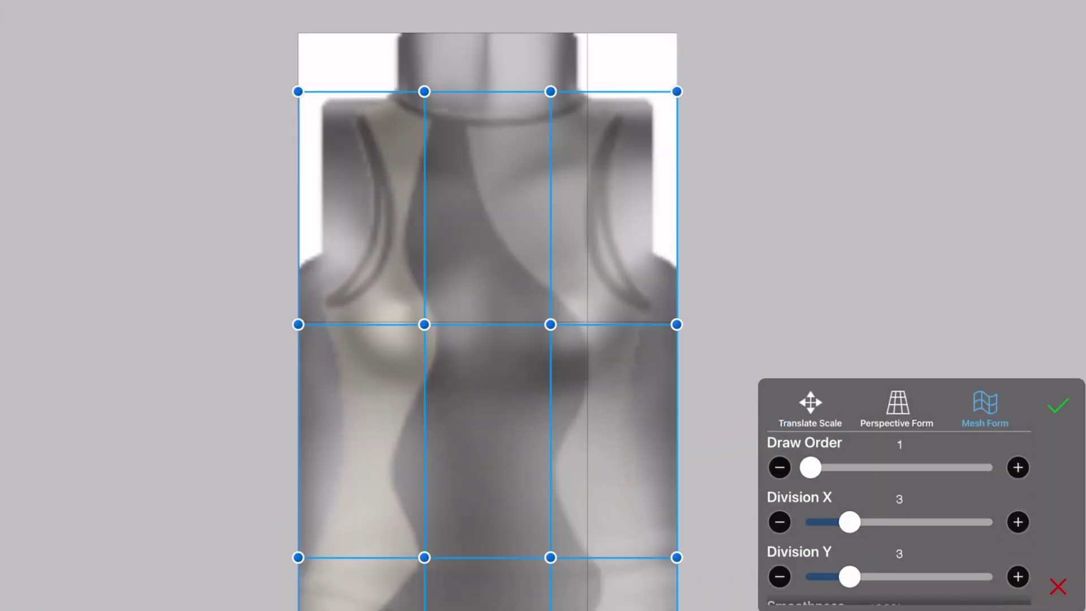
left_click_drag(676, 91, 749, 57)
left_click_drag(298, 91, 258, 80)
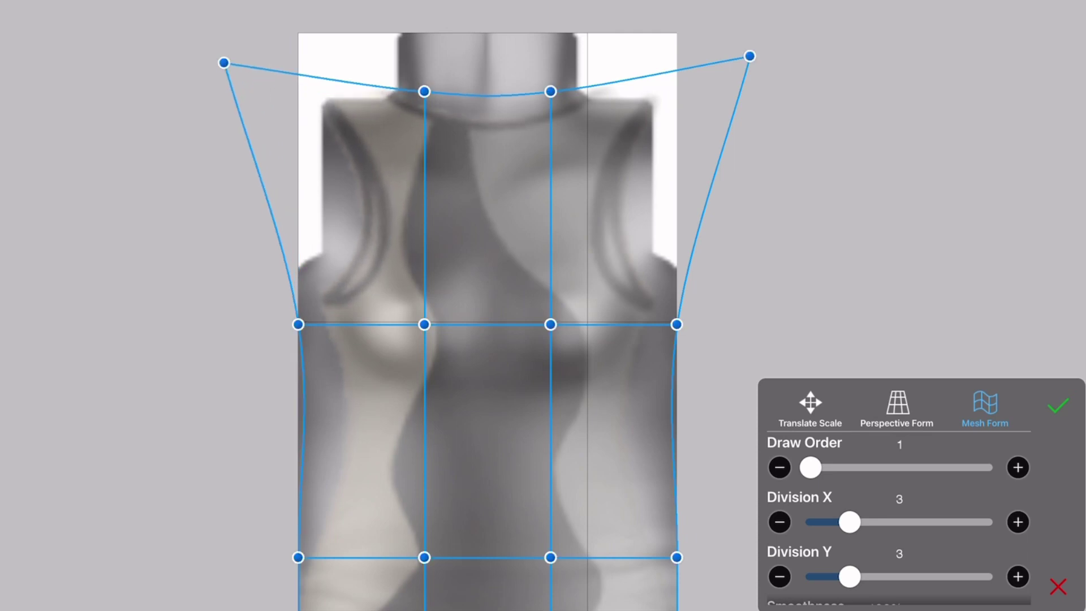
left_click_drag(298, 324, 238, 316)
- Set the mesh to 6 by 6 divisions and pull the right armhole, chest and waist points outward
left_click_drag(850, 521, 907, 521)
left_click_drag(849, 576, 907, 576)
left_click_drag(688, 324, 758, 317)
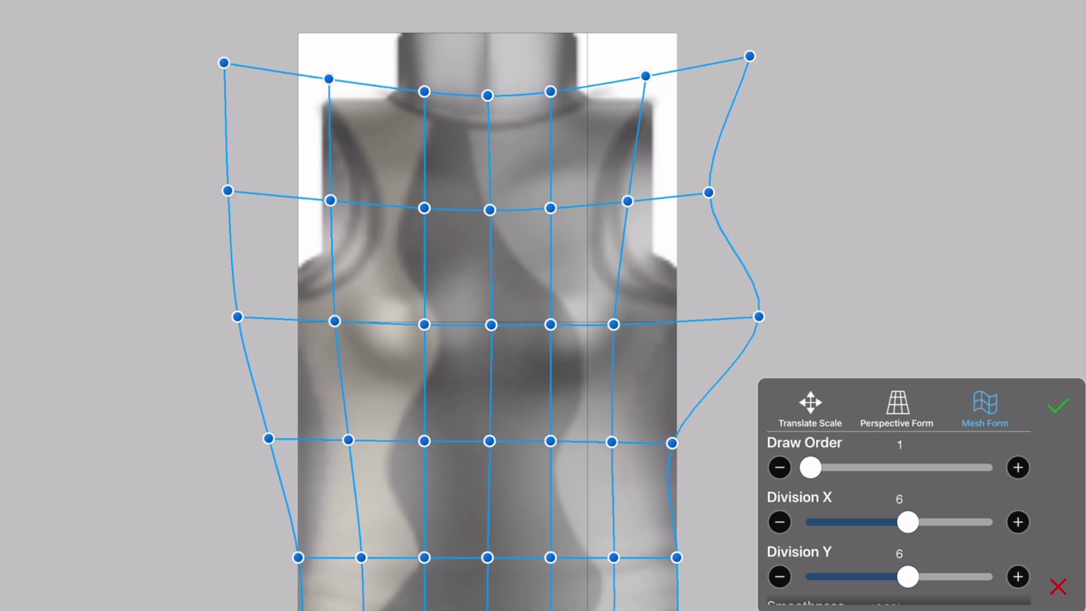
left_click_drag(627, 201, 662, 188)
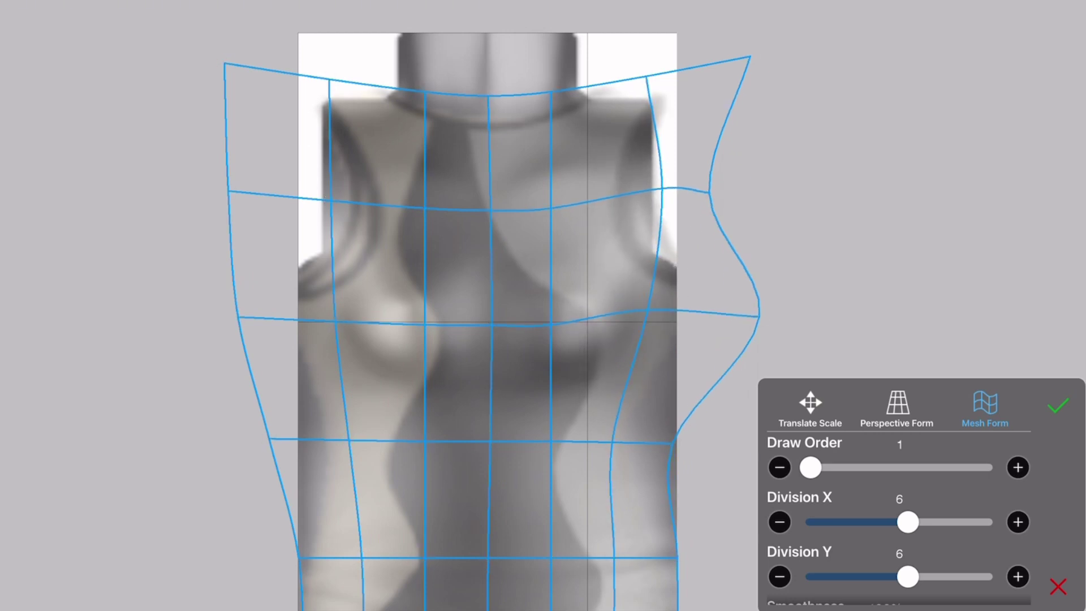
left_click_drag(648, 309, 651, 313)
left_click_drag(612, 441, 640, 442)
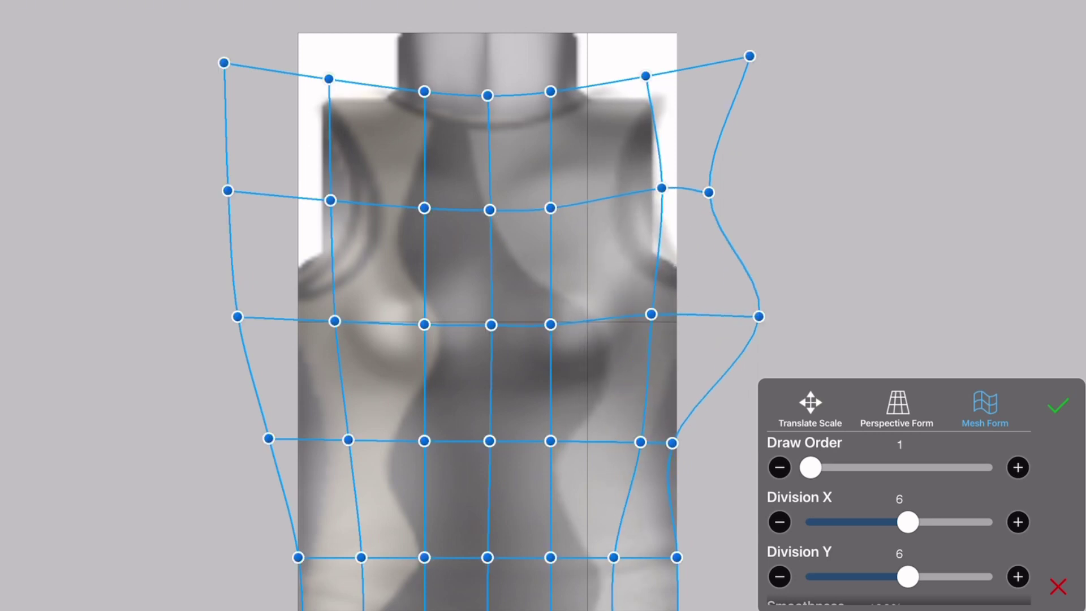
- Move the mesh points around the left armhole and chest outward and nudge the left shoulder point slightly inward
left_click_drag(424, 208, 407, 201)
left_click_drag(330, 200, 292, 190)
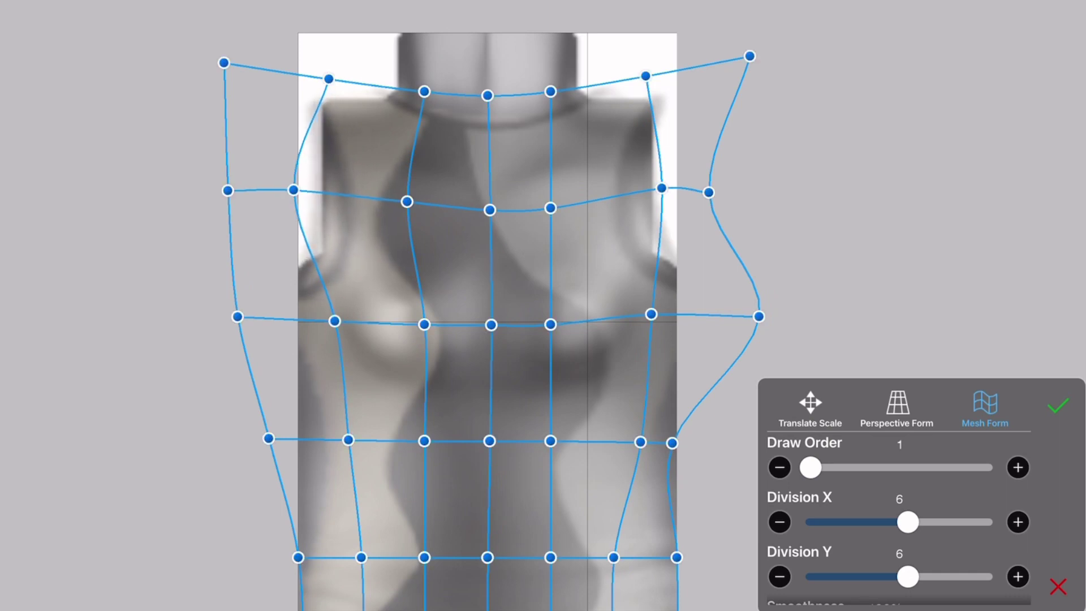
left_click_drag(335, 321, 309, 314)
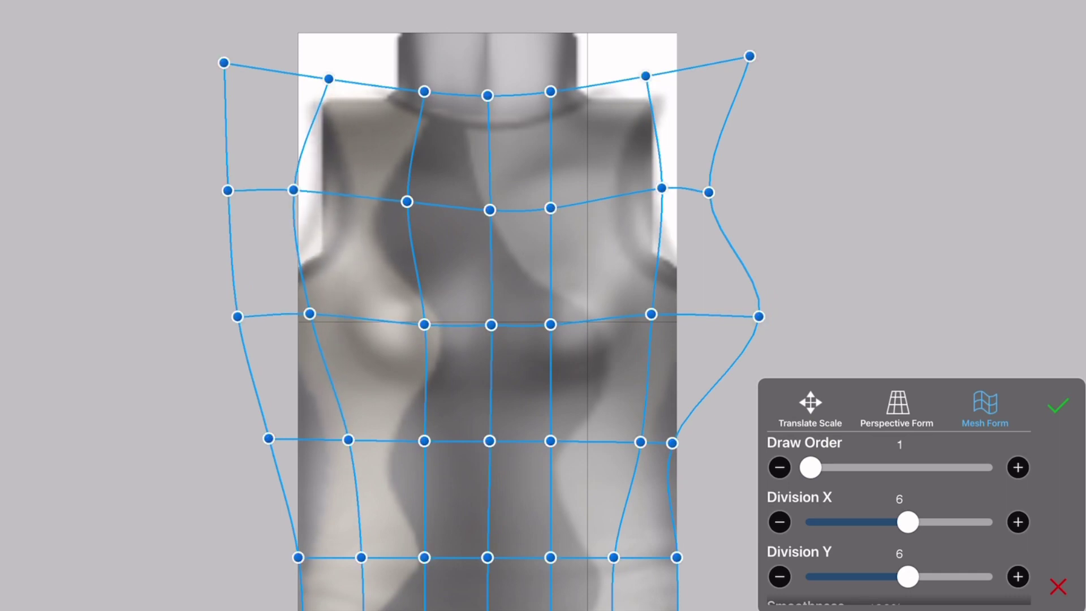
left_click_drag(406, 201, 391, 202)
left_click_drag(292, 190, 287, 190)
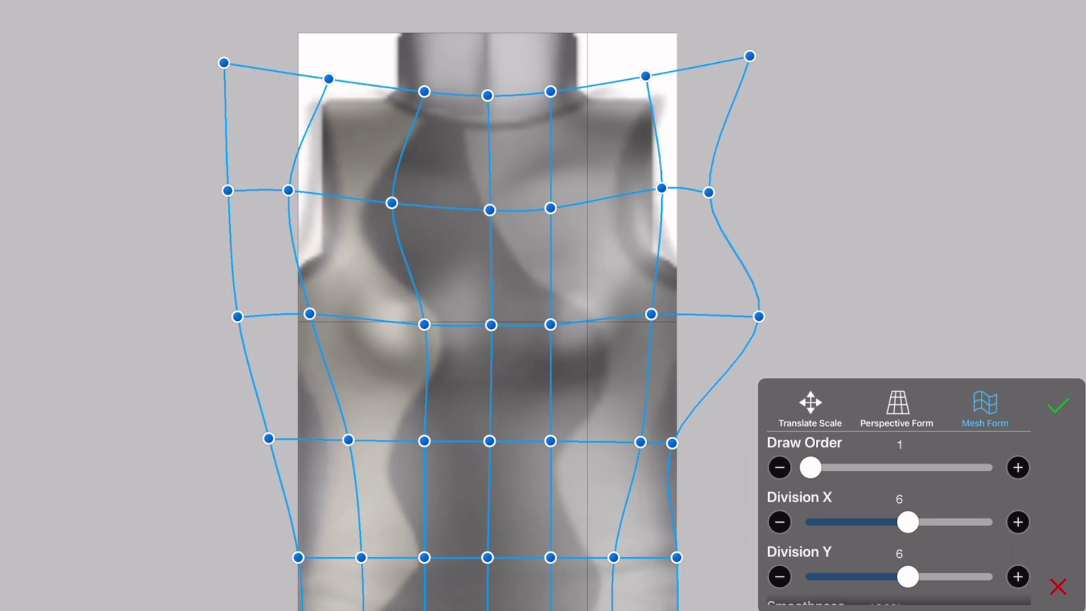
left_click_drag(328, 79, 340, 79)
- Increase Division X to 7 and push the mesh points at the right armhole and chest further outward
left_click_drag(661, 188, 677, 186)
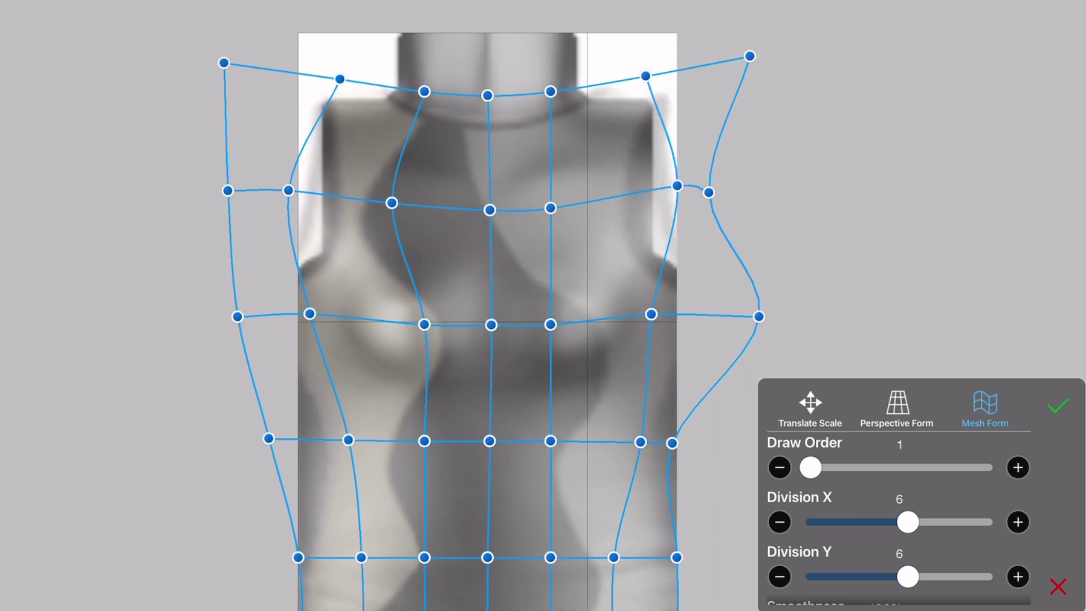
left_click(1017, 522)
left_click_drag(585, 202, 604, 202)
left_click_drag(667, 313, 678, 318)
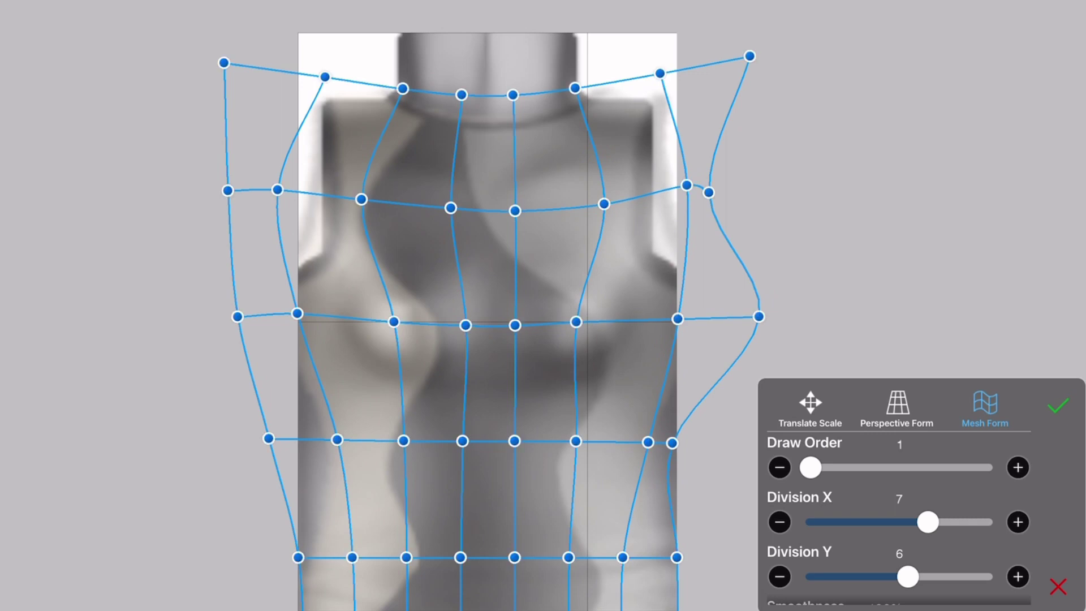
- Pull the mesh points along both sides of the dress from waist to hem outward and apply the Mesh Form
scroll(487, 322, "down", 4)
left_click_drag(683, 199, 703, 200)
left_click_drag(687, 297, 714, 309)
left_click_drag(687, 396, 702, 399)
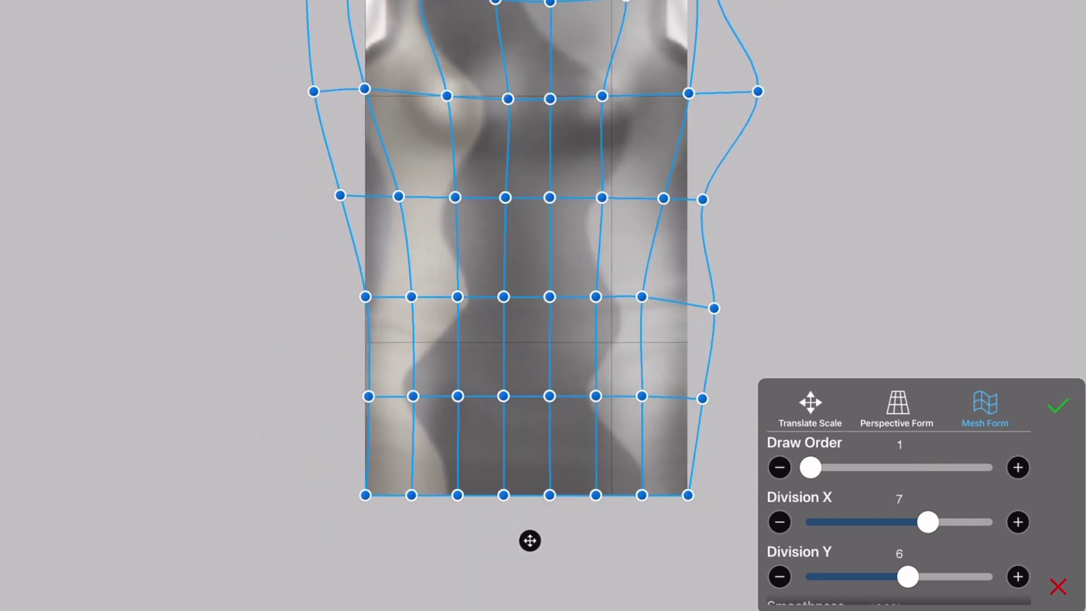
left_click_drag(365, 495, 349, 493)
left_click_drag(368, 395, 352, 396)
left_click_drag(365, 296, 350, 293)
left_click_drag(340, 196, 333, 196)
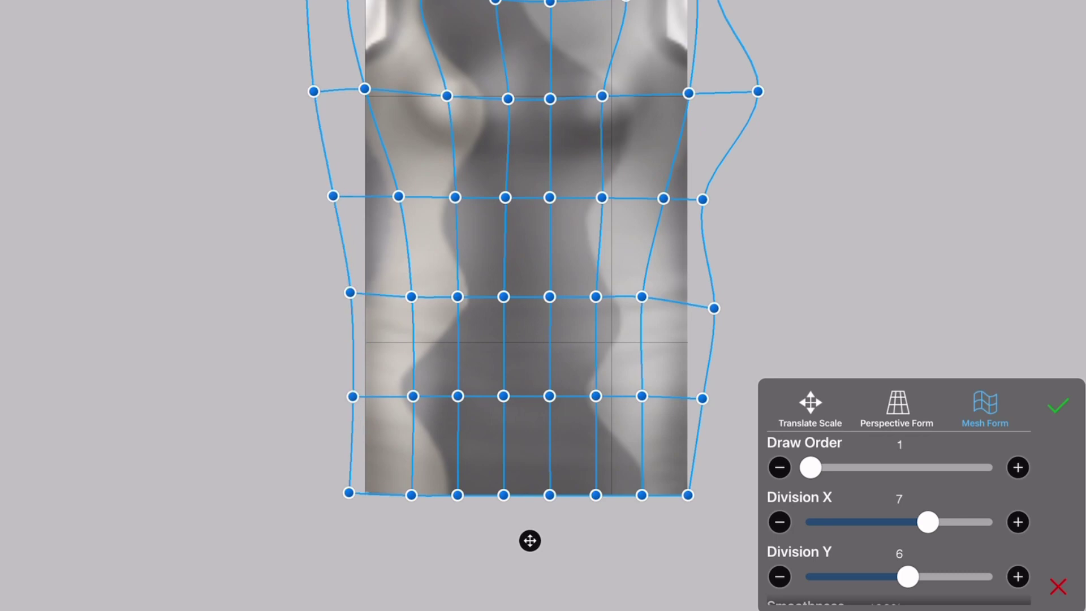
left_click(1057, 405)
- Restore the dress layer's opacity to 100% and check the fit on the whole canvas
left_click_drag(894, 547, 1038, 548)
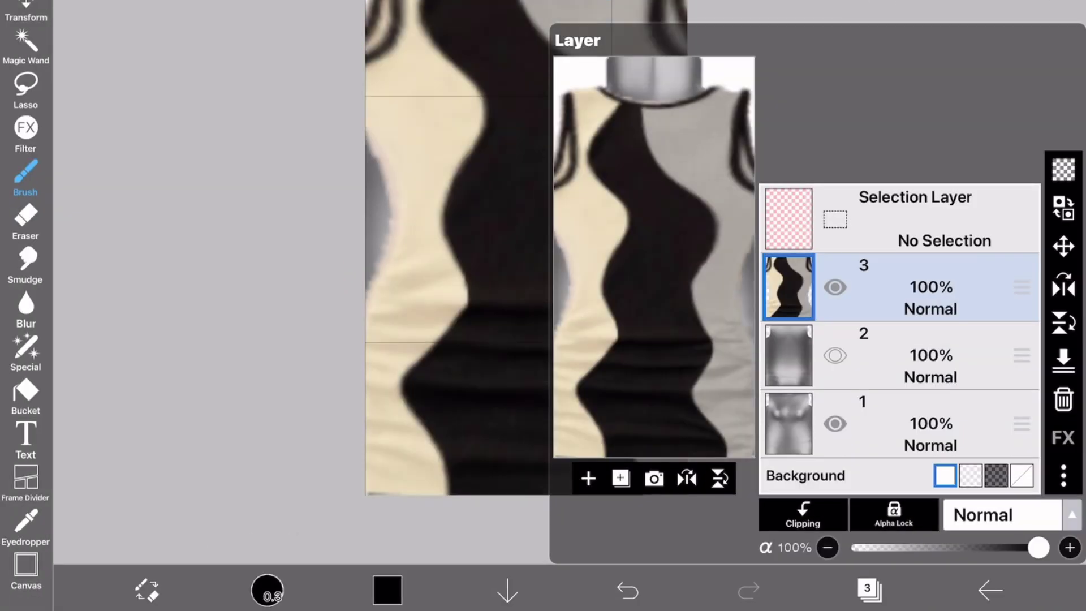
left_click(869, 589)
scroll(525, 247, "down", 3)
left_click(868, 589)
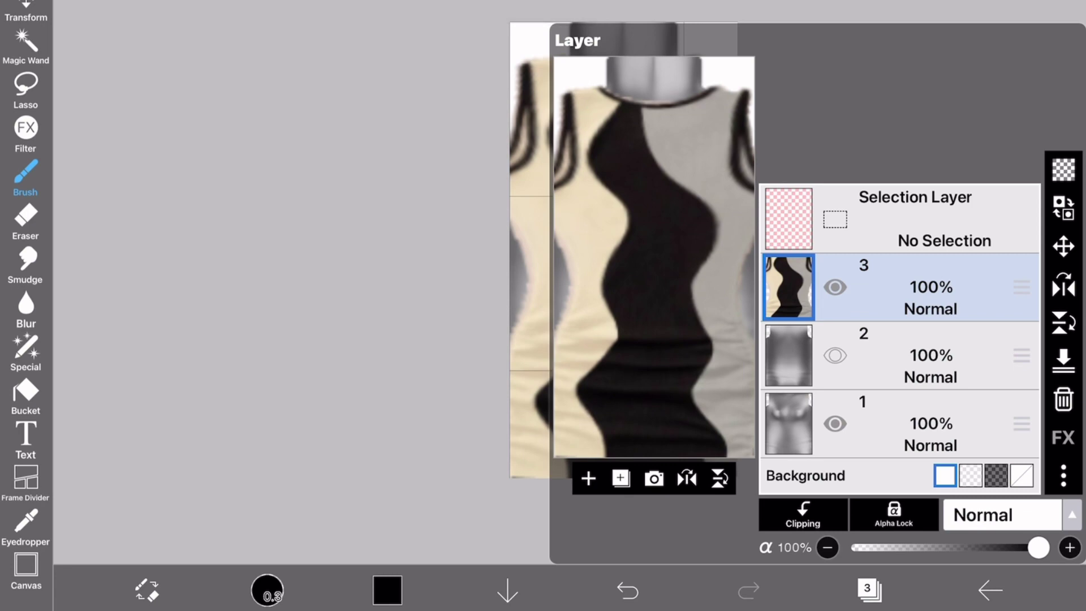
- Push the dress's cream and grey waist edges out to the canvas sides with a 56 px Liquify Pen
left_click(26, 351)
left_click_drag(894, 522, 844, 522)
mouse_move(534, 271)
left_mouse_down()
mouse_move(503, 260)
mouse_move(533, 284)
mouse_move(508, 311)
mouse_move(521, 246)
left_mouse_up()
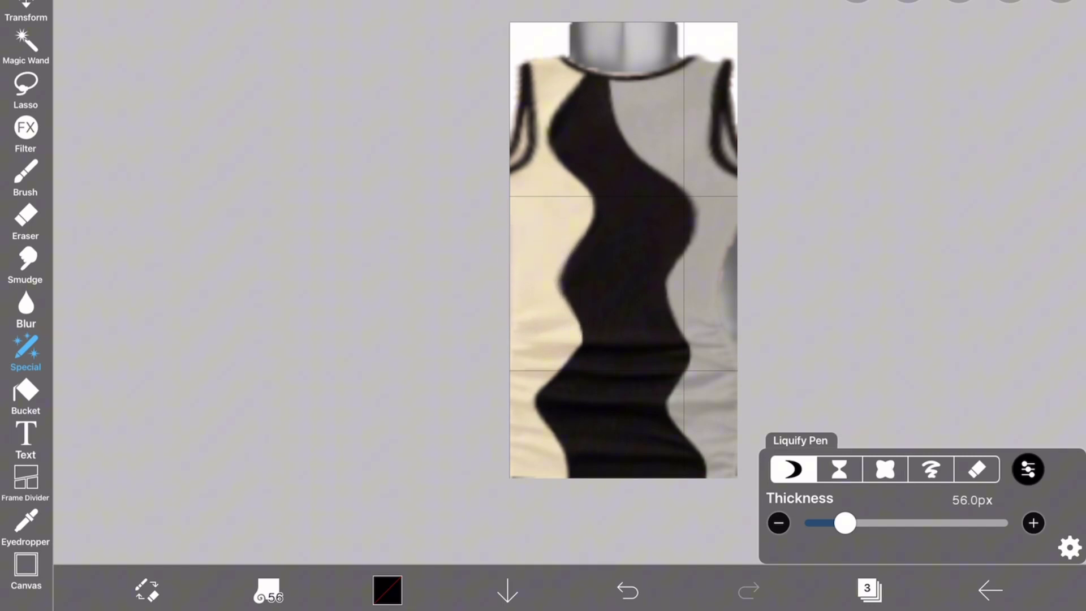
mouse_move(721, 270)
left_mouse_down()
mouse_move(750, 294)
mouse_move(718, 305)
mouse_move(716, 327)
left_mouse_up()
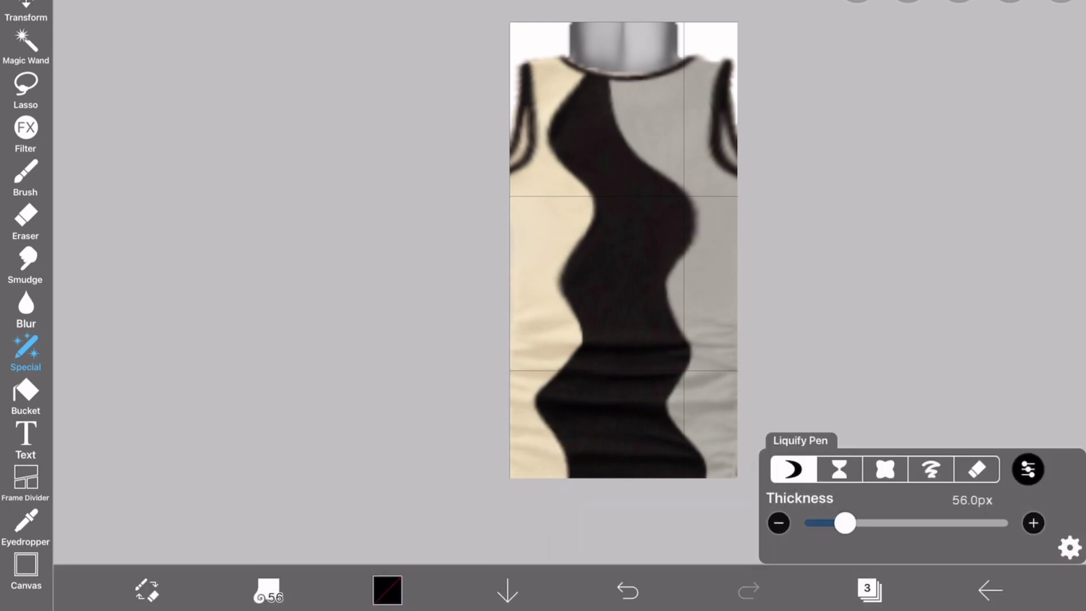
- Erase the leftover background fringe along the inside of the neckline with a 3.5 px eraser
left_click(869, 590)
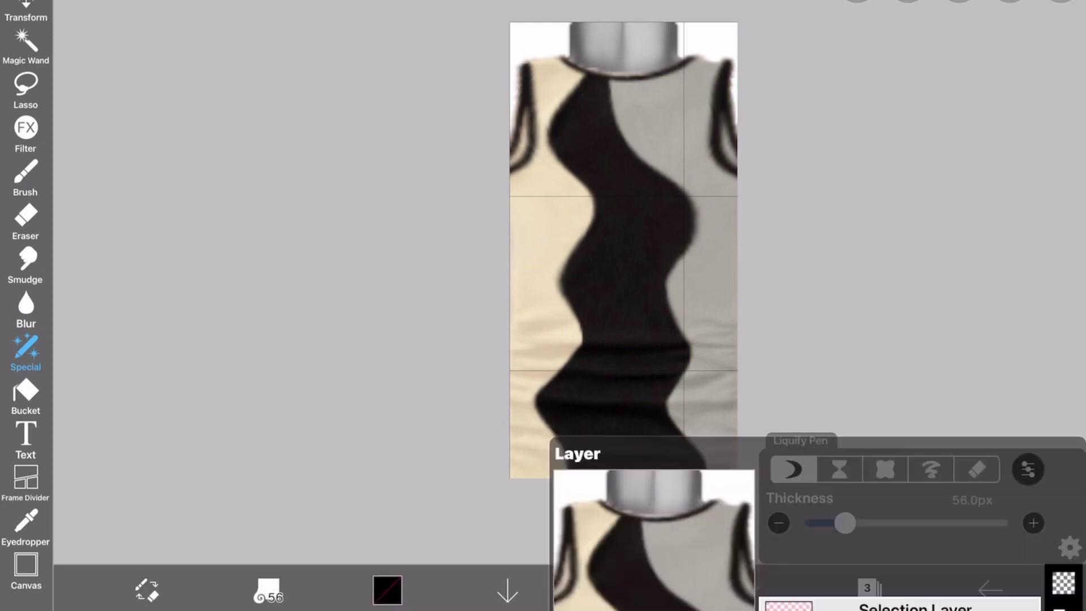
left_click(25, 220)
scroll(624, 153, "up", 5)
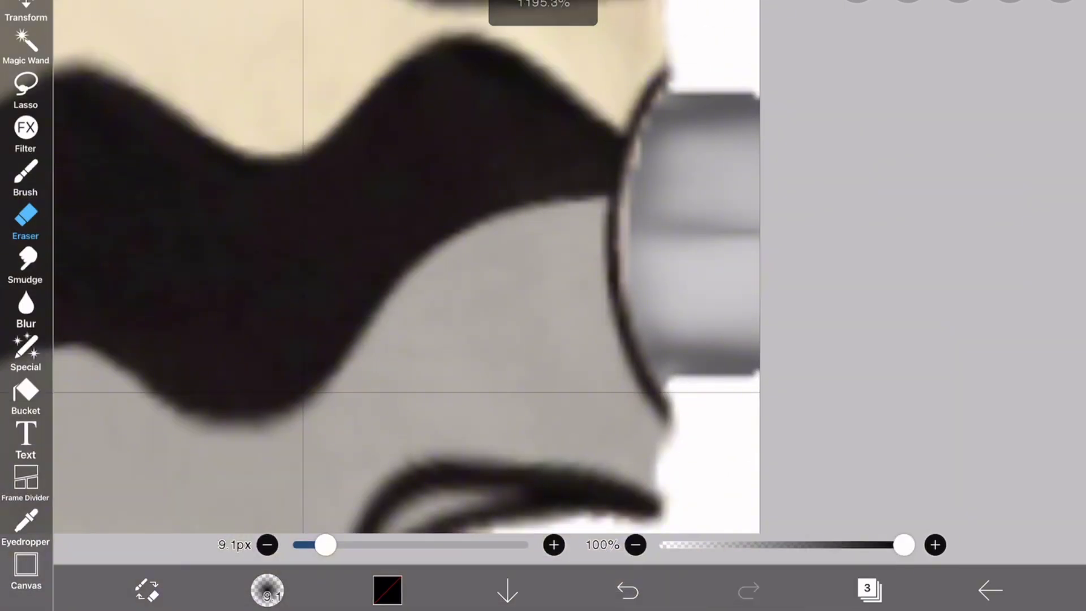
left_click_drag(325, 545, 308, 545)
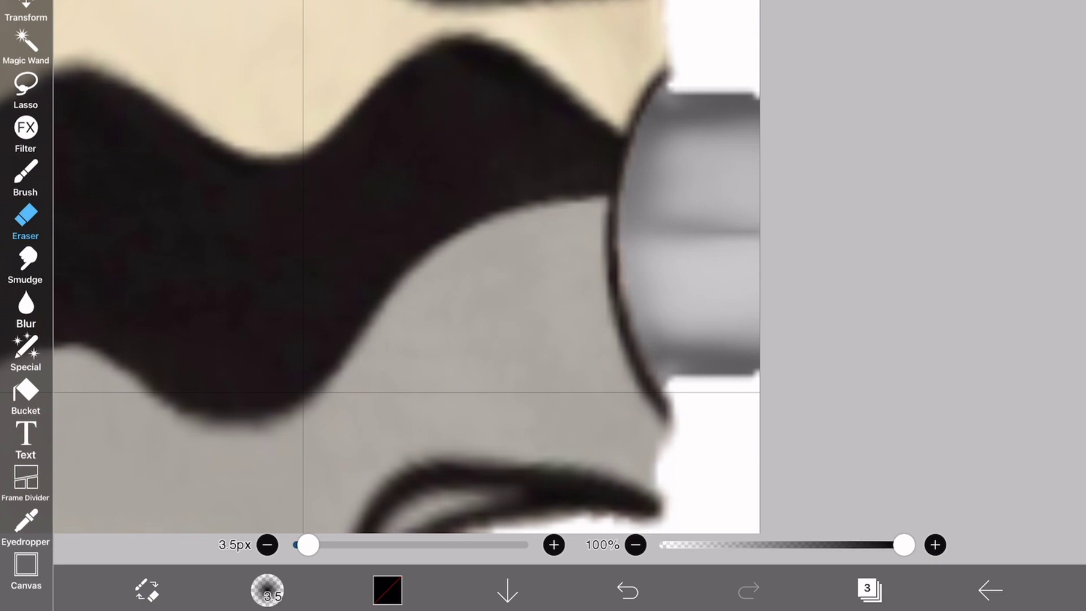
scroll(407, 265, "down", 10)
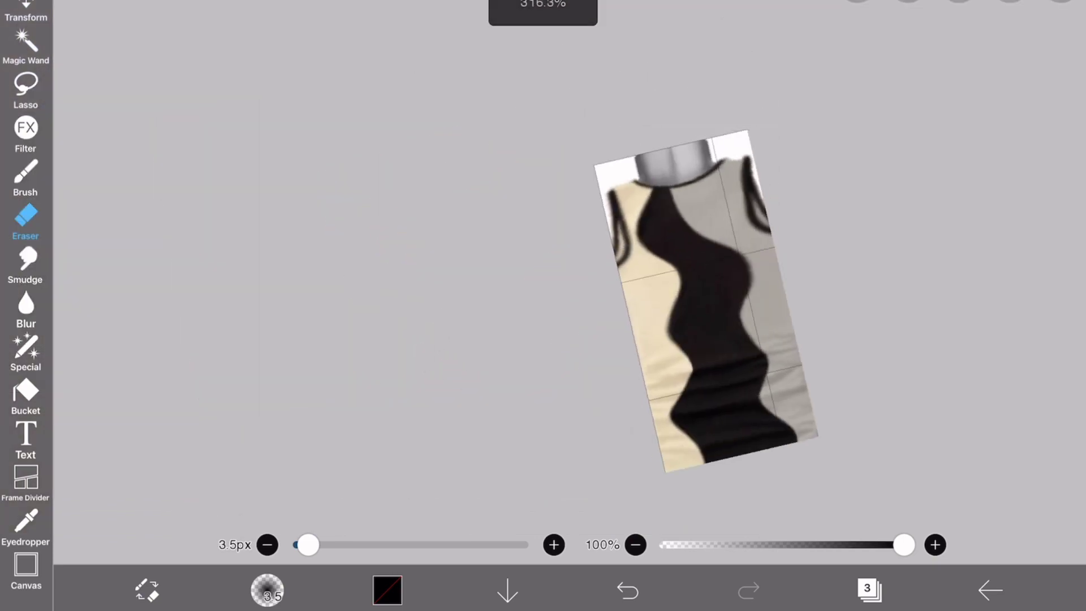
left_click(869, 590)
mouse_move(1038, 547)
left_mouse_down()
mouse_move(886, 547)
mouse_move(1038, 547)
left_mouse_up()
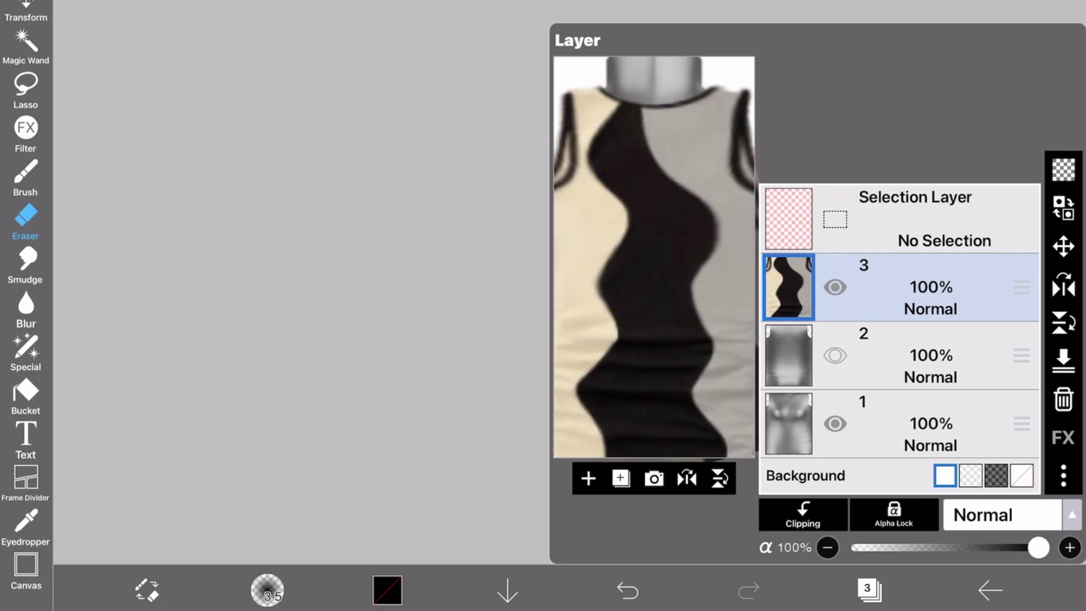
left_click(868, 590)
scroll(645, 230, "up", 2)
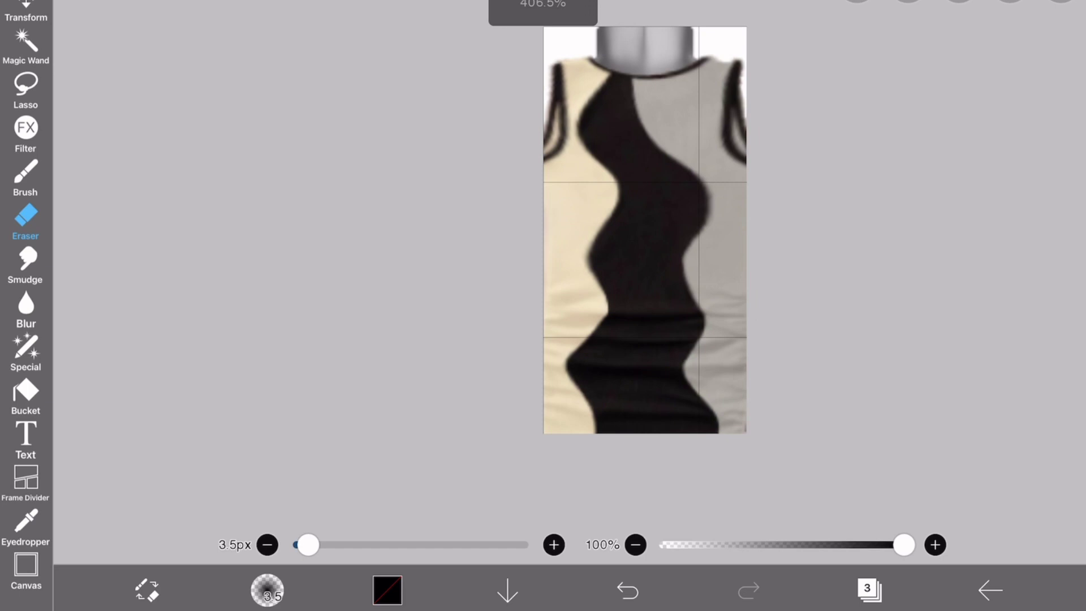
- Add a black-filled layer at the very bottom of the stack and hide the dress-front map and the dress layer
left_click(868, 590)
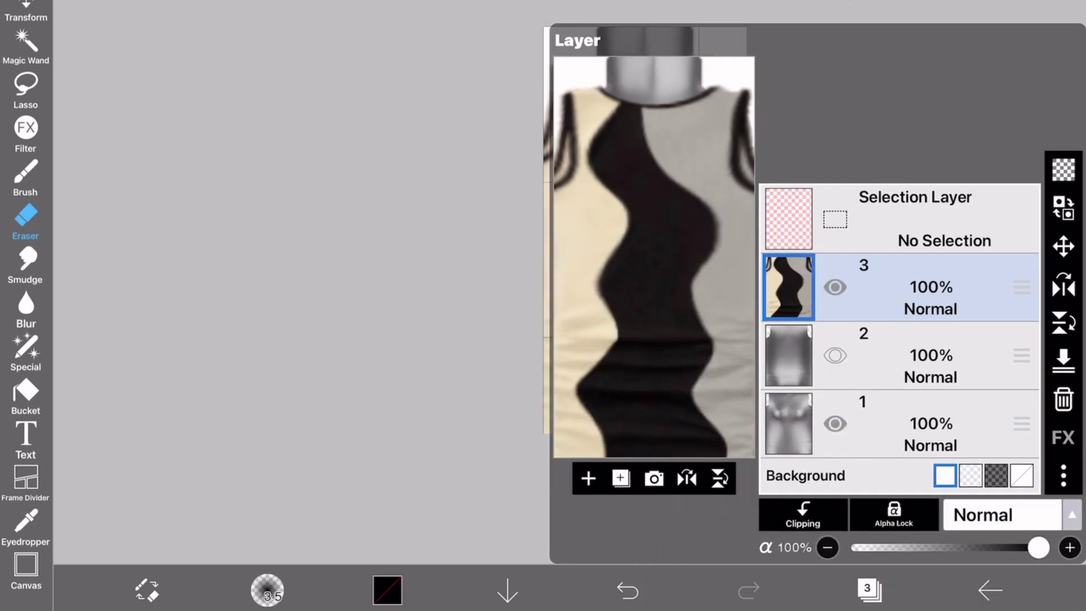
left_click(834, 424)
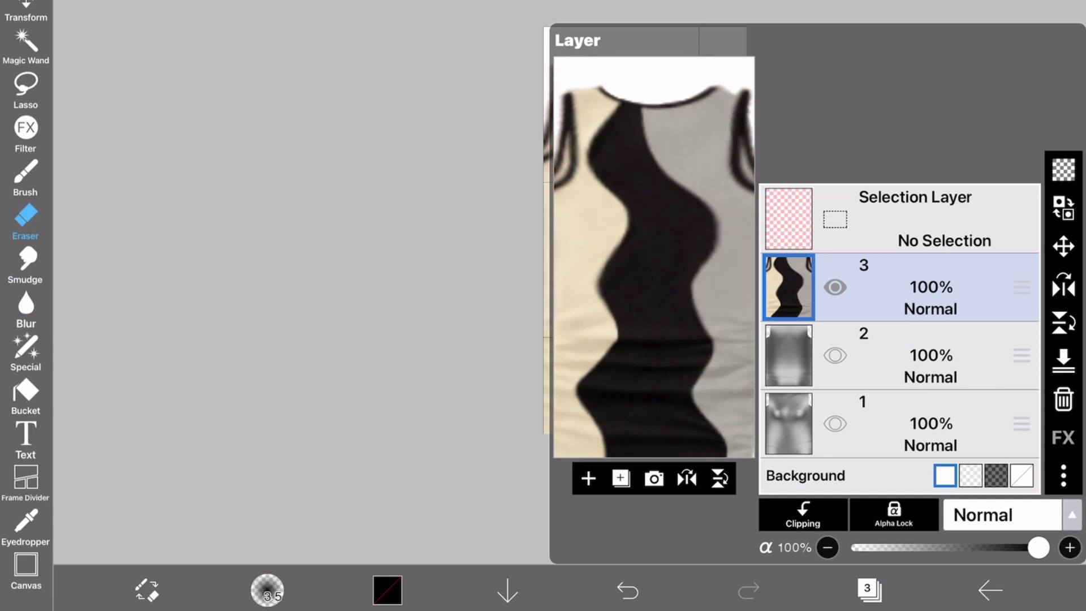
left_click(588, 478)
left_click_drag(1021, 219, 1021, 423)
left_click(835, 218)
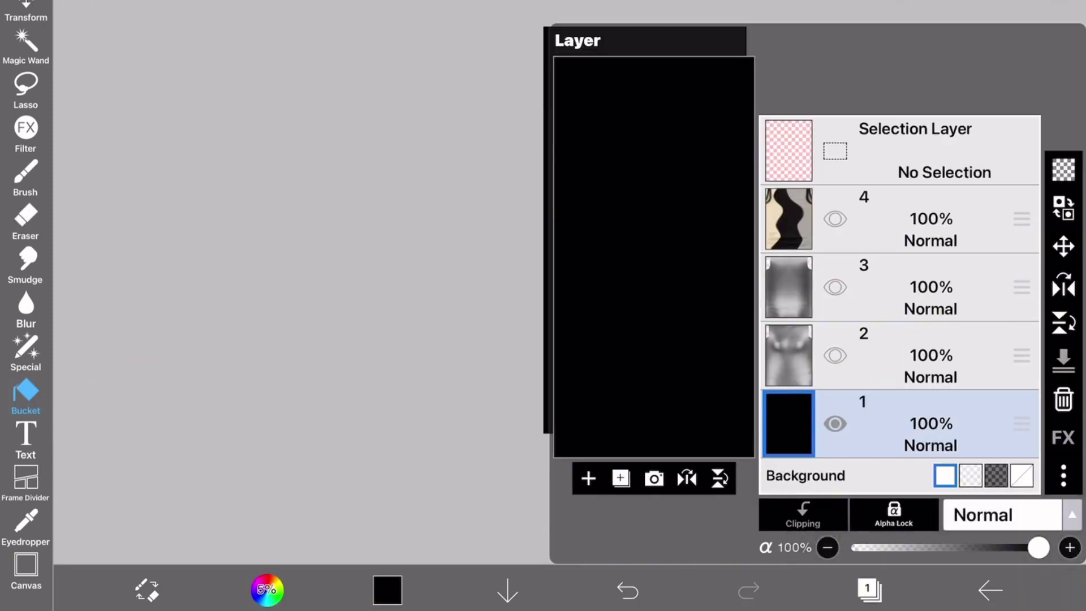
- Show the dress layer again and switch to the 3.5 px Eraser
left_click(834, 219)
left_click(869, 590)
left_click(25, 221)
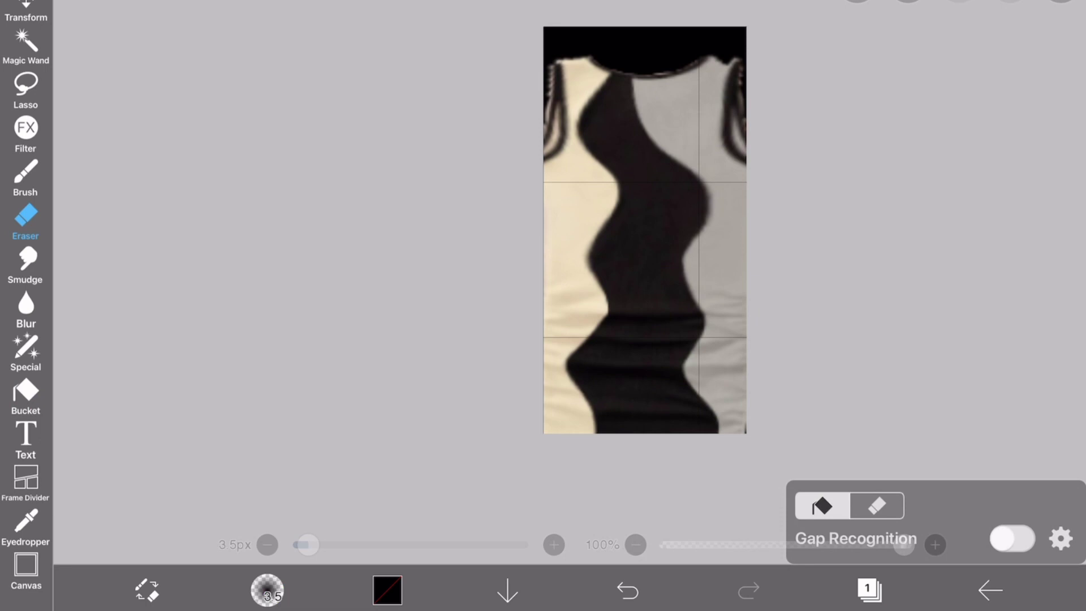
scroll(645, 230, "up", 5)
left_click_drag(782, 108, 755, 135)
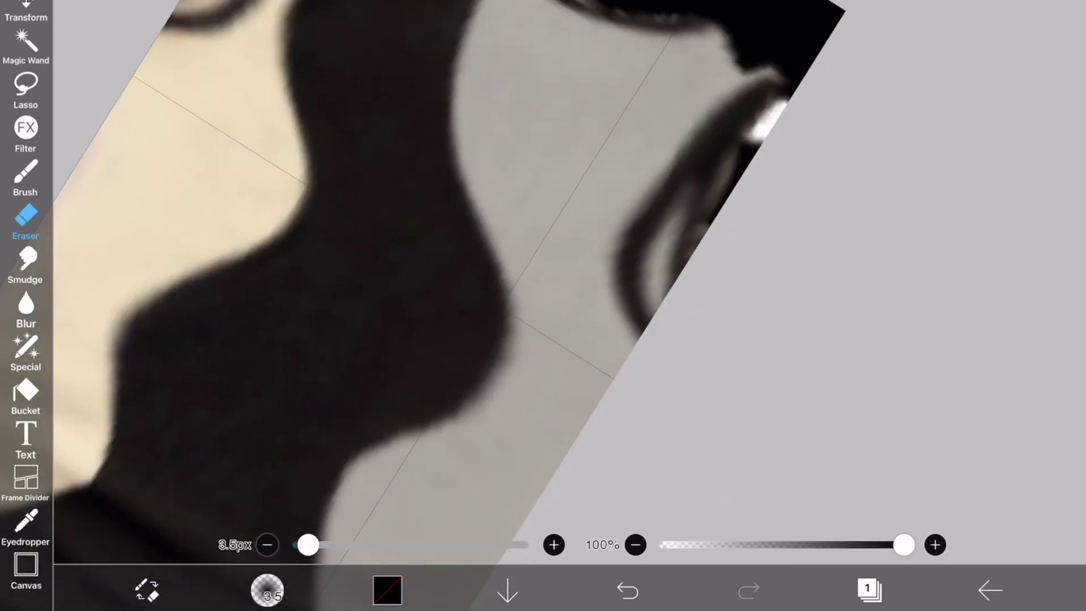
left_click(627, 590)
- Select the dress layer and erase the leftover background at the grey side's armhole and along the neckline with the 3.5 px Eraser
left_click(869, 589)
left_click(905, 219)
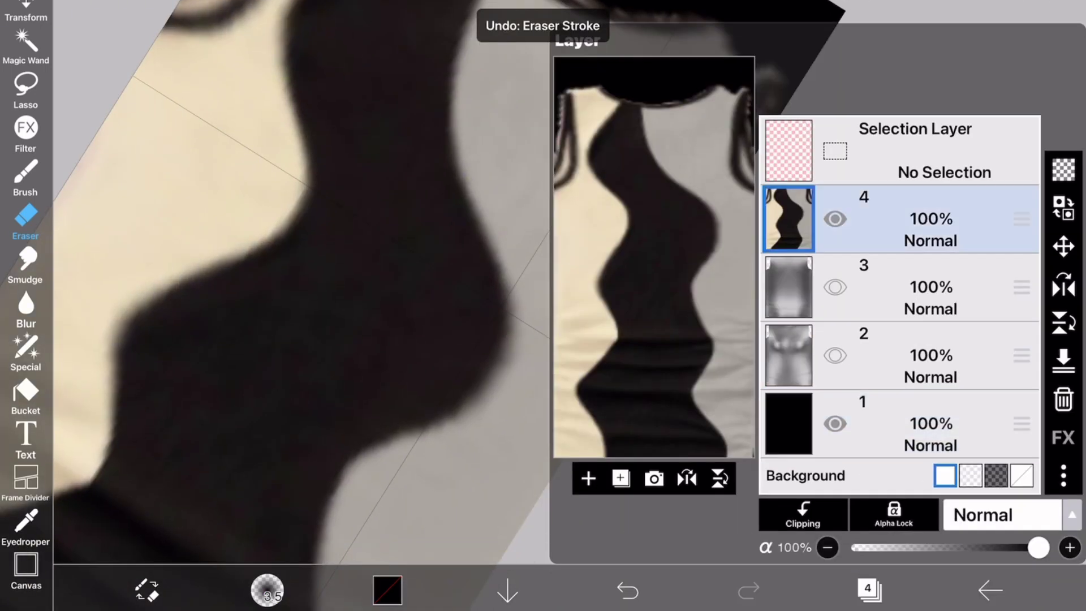
left_click(869, 590)
left_click_drag(755, 113, 679, 266)
scroll(447, 306, "up", 2)
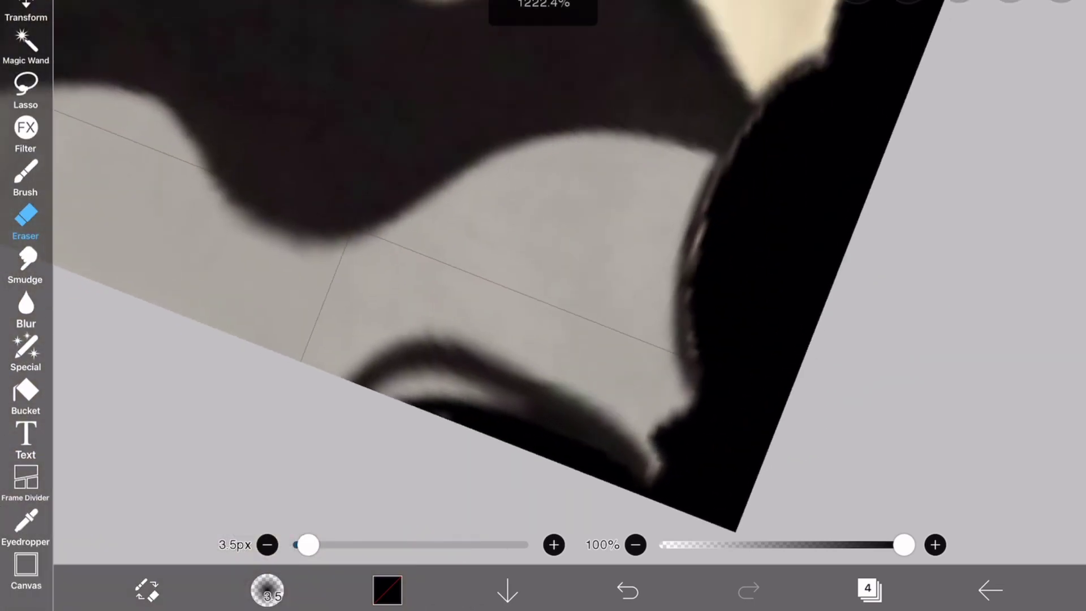
left_click_drag(814, 125, 742, 165)
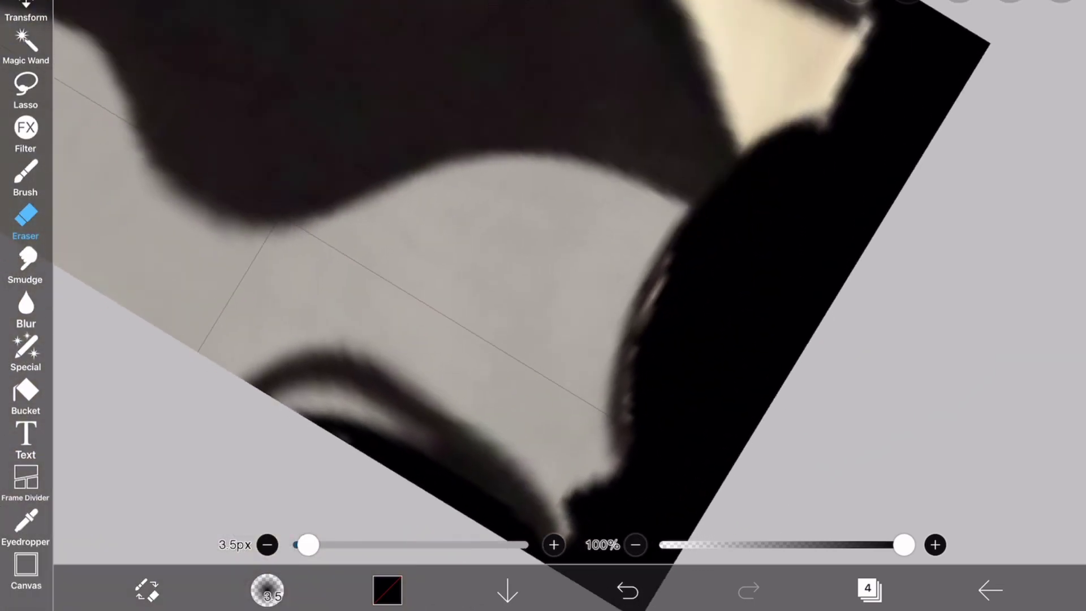
- Erase the jagged background fringe along the outer edge of the cream side's armhole
scroll(565, 305, "down", 3)
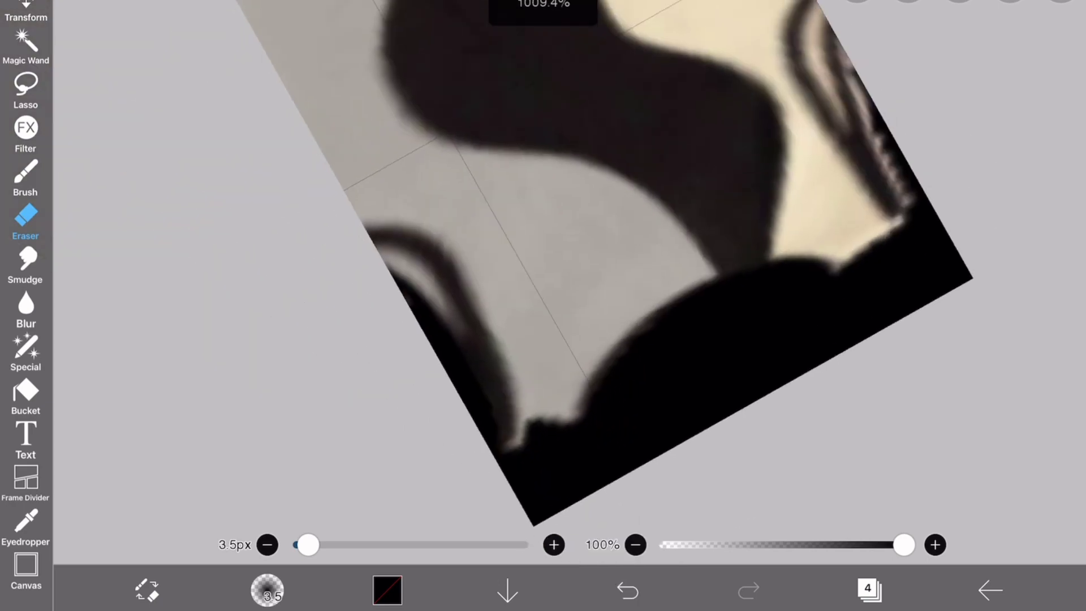
scroll(792, 283, "up", 4)
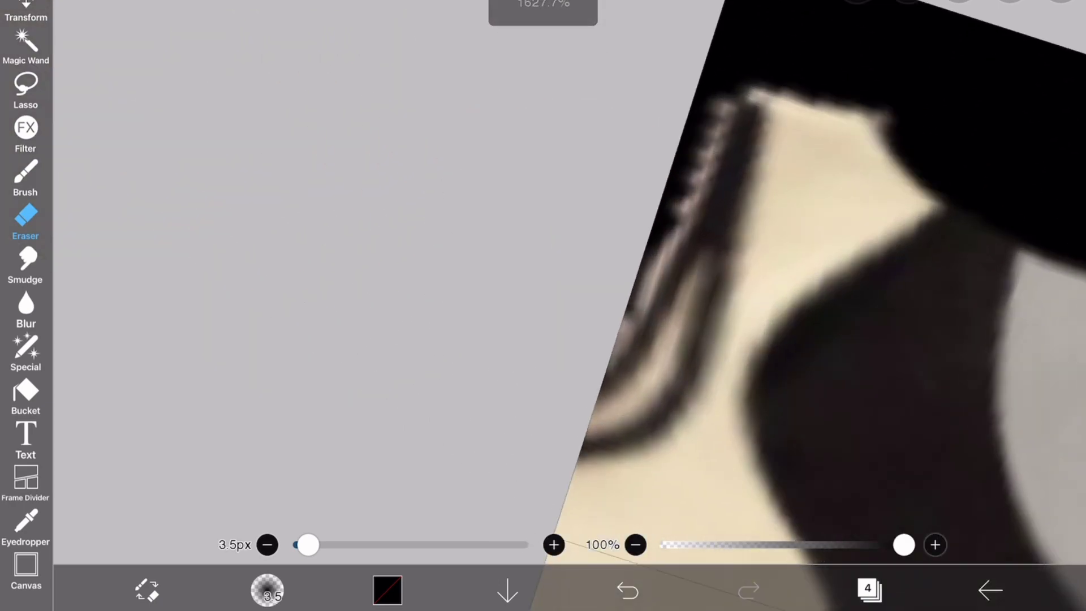
mouse_move(732, 99)
left_mouse_down()
mouse_move(614, 364)
mouse_move(679, 237)
left_mouse_up()
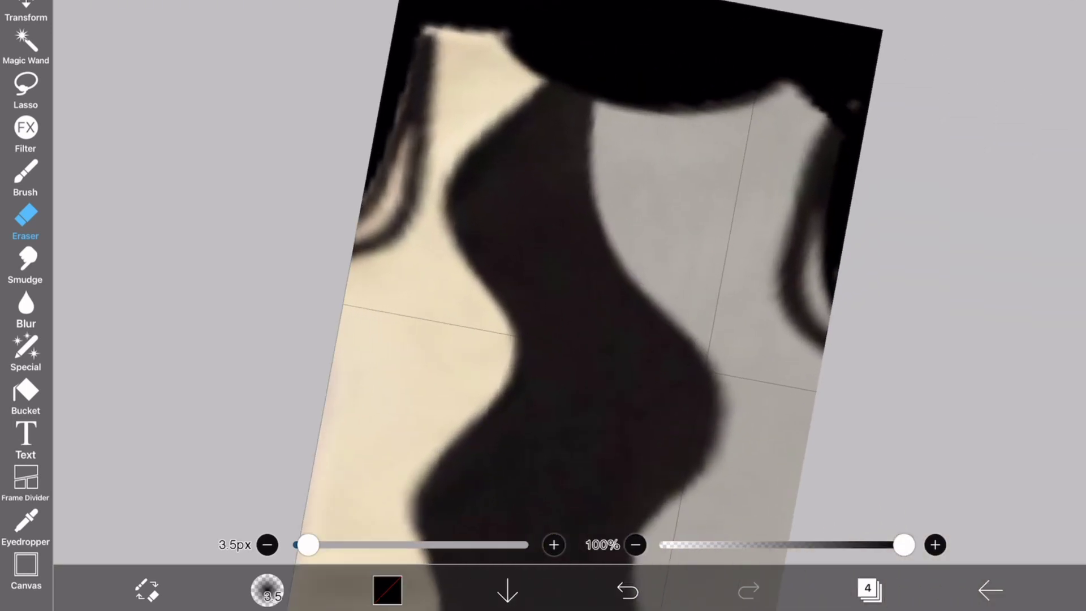
scroll(622, 283, "down", 3)
- Push the dress's grey hem out to the canvas corner with the 56 px Liquify Pen
left_click(869, 590)
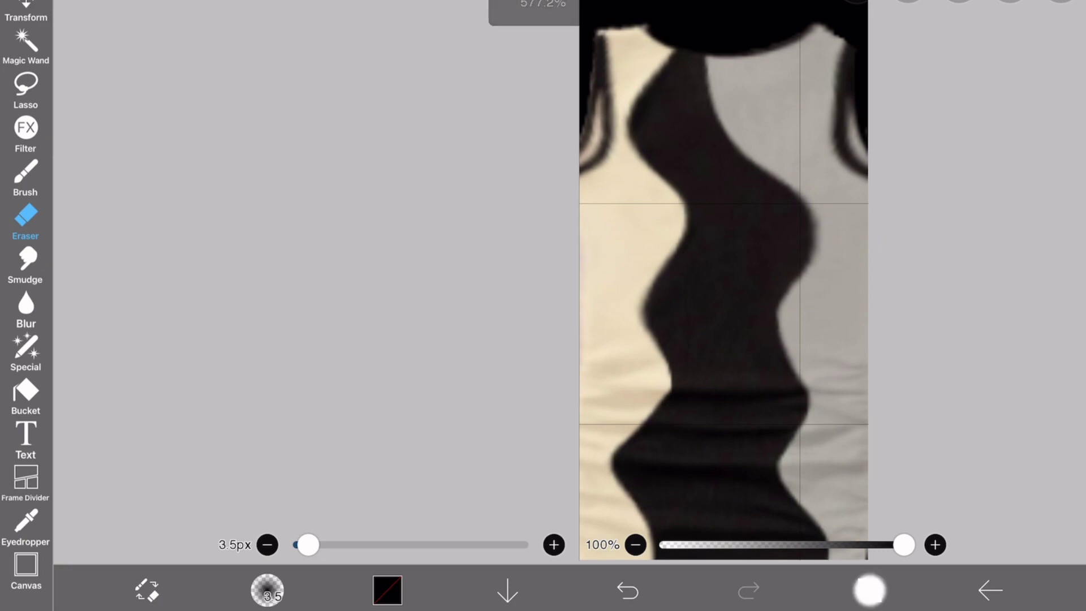
left_click(26, 308)
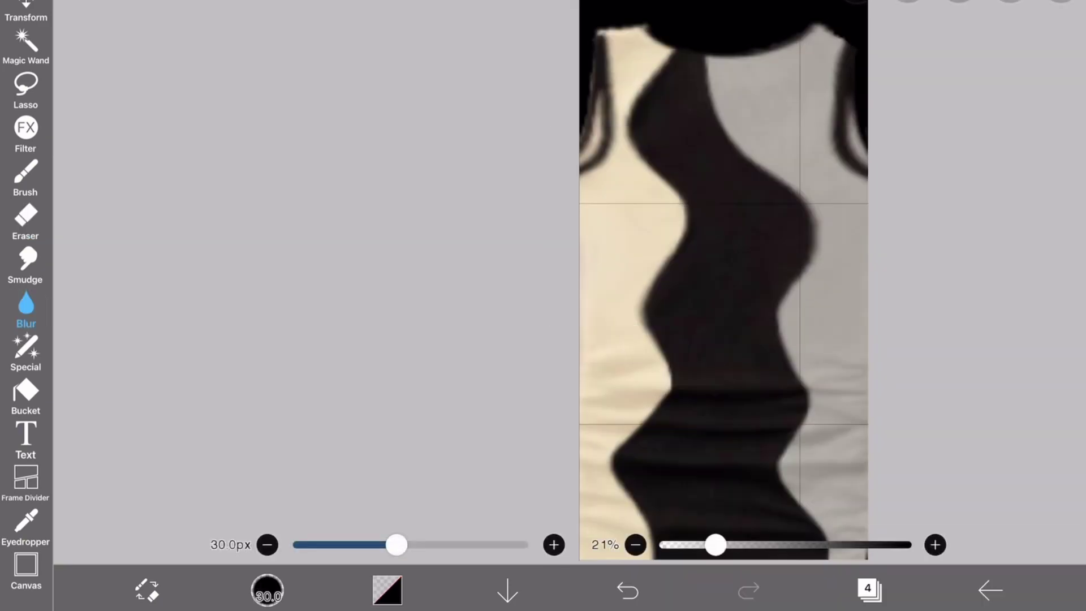
left_click(25, 351)
scroll(723, 283, "down", 2)
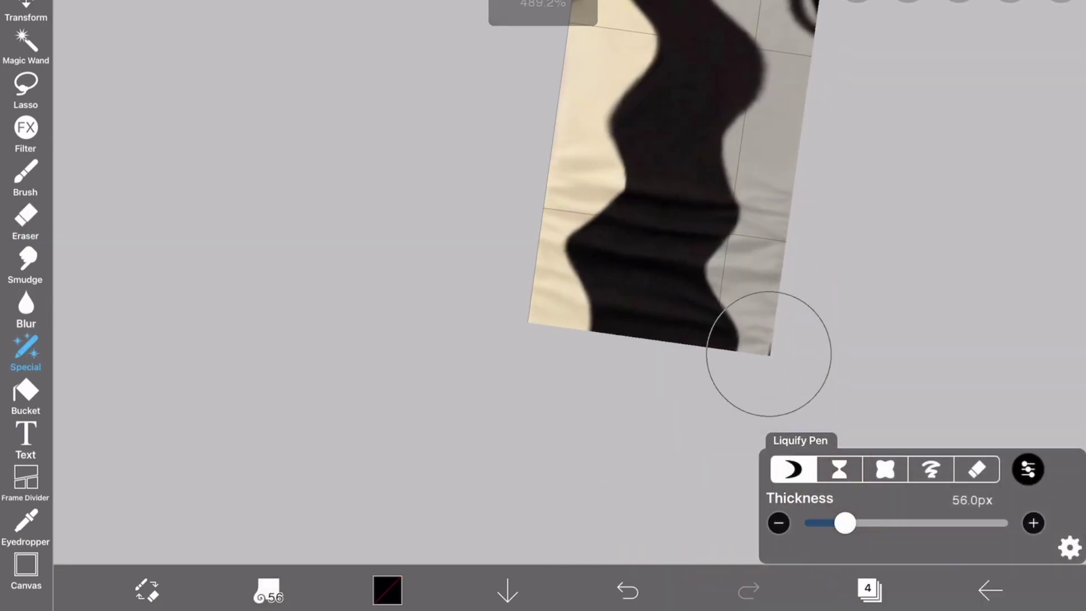
left_click(869, 589)
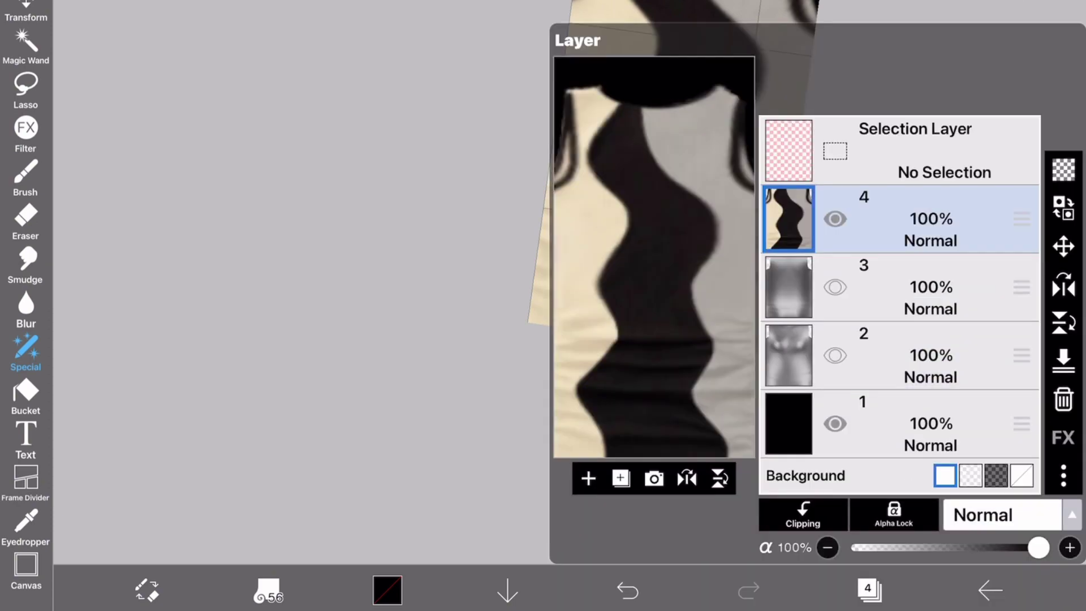
left_click(869, 589)
scroll(621, 219, "down", 3)
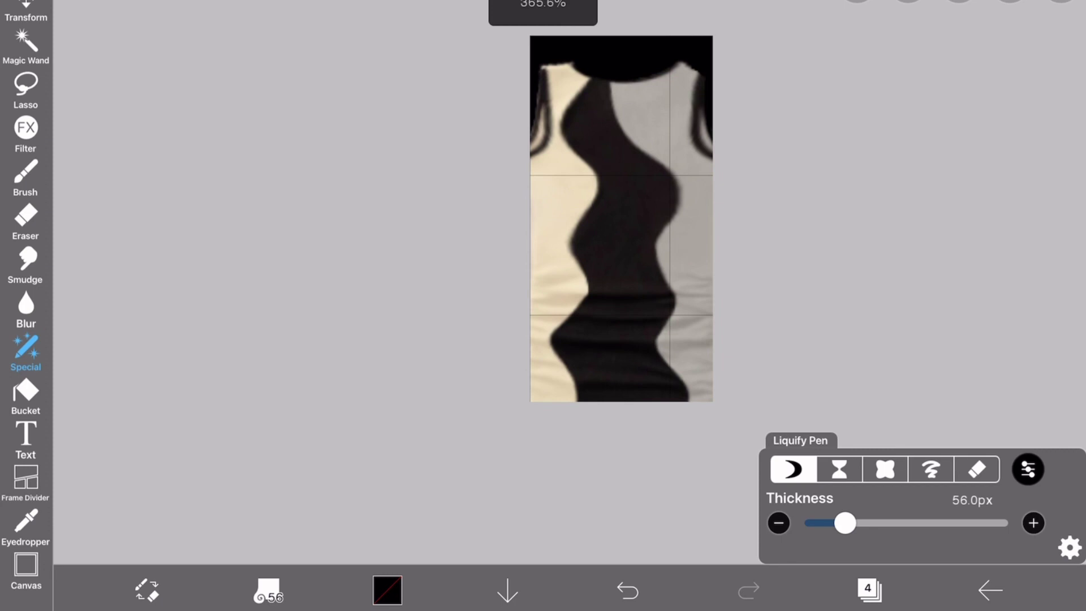
- Save the finished dress texture on its black background as a PNG
left_click(869, 589)
left_click(990, 590)
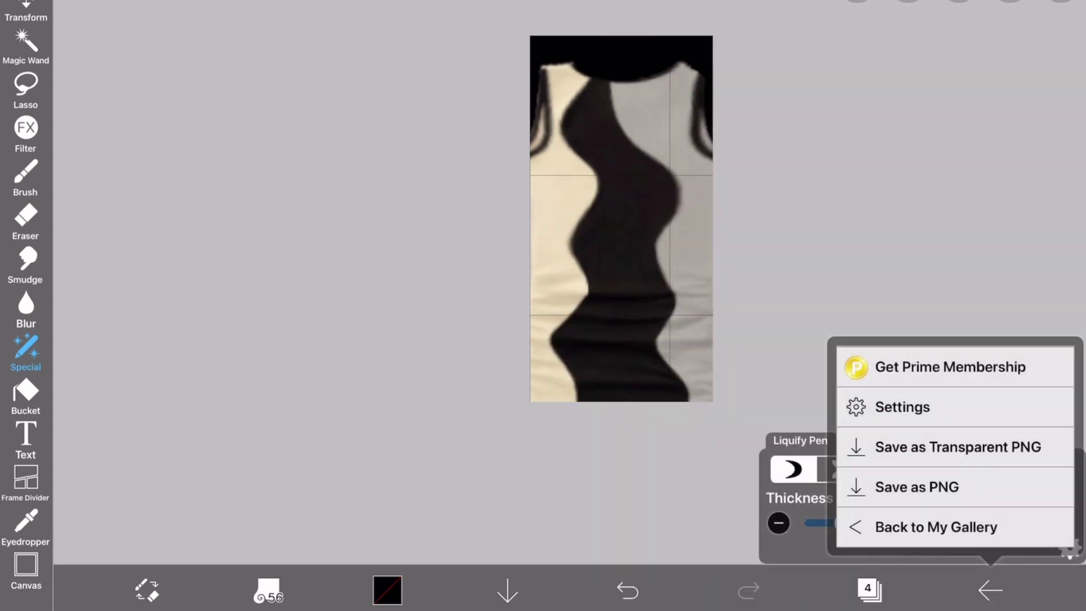
left_click(955, 486)
- Set the dress layer's blending mode to Invert to make a white dress silhouette on black
left_click(869, 589)
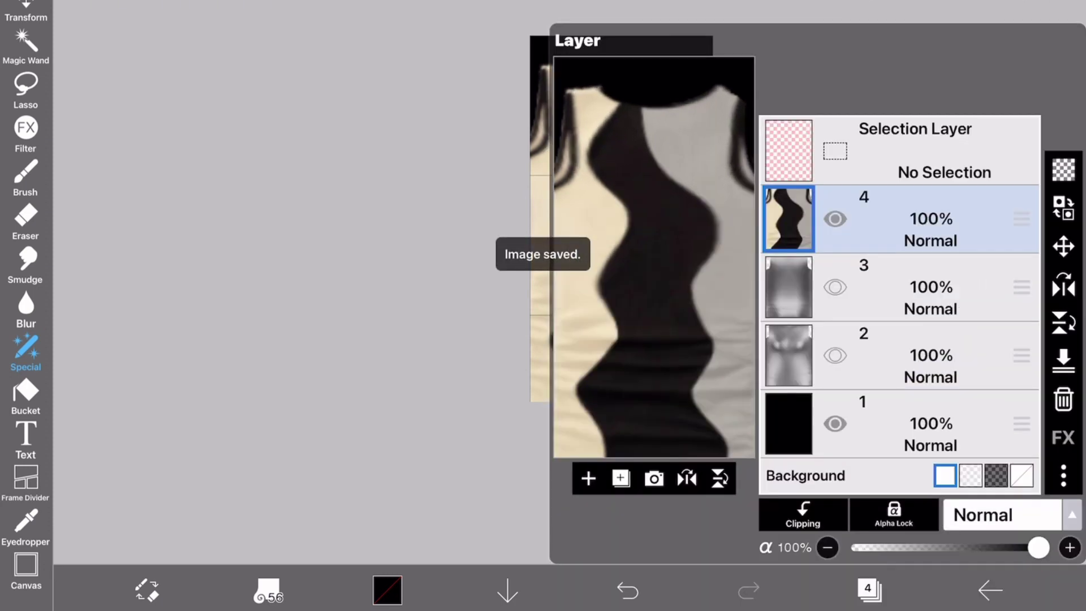
left_click(992, 515)
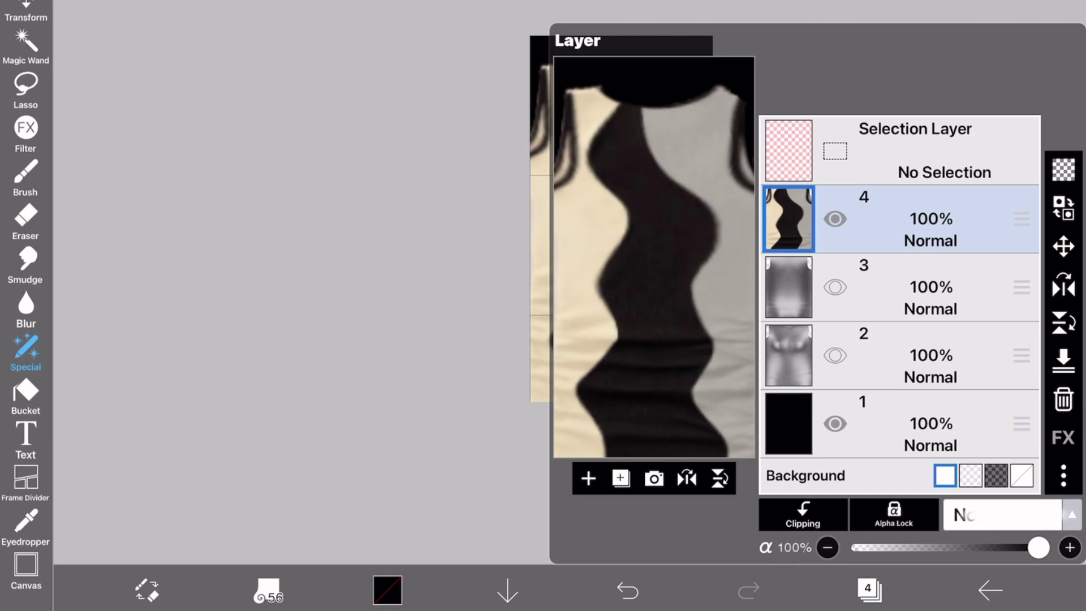
left_click(1002, 515)
scroll(983, 239, "down", 7)
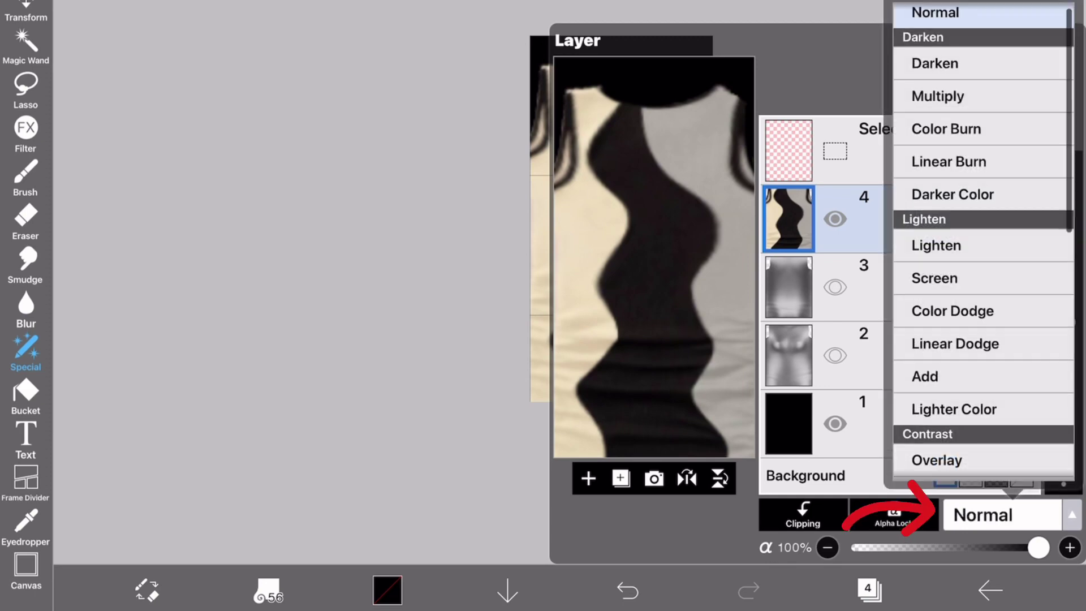
left_click(983, 340)
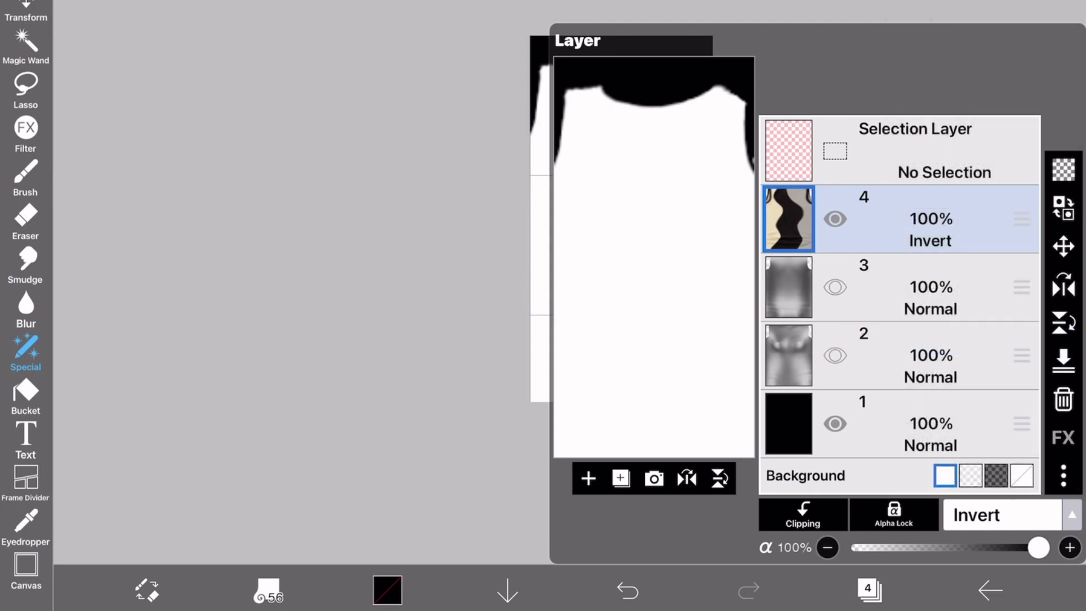
- Save the black-and-white opacity map as a PNG
left_click(869, 589)
left_click(990, 590)
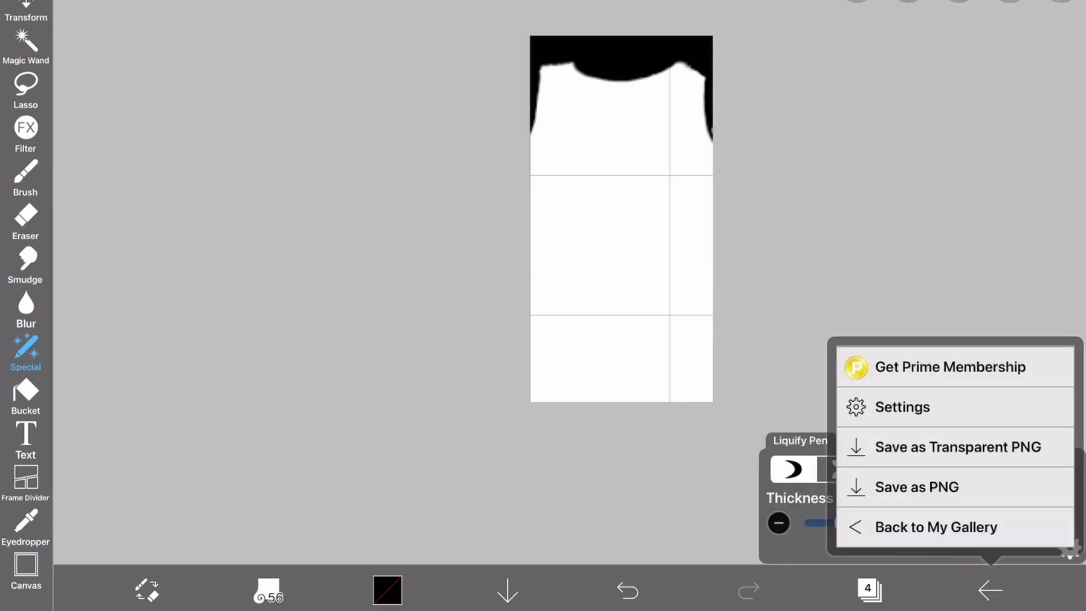
left_click(916, 487)
- Undo the dress layer's blending mode change and switch to the Brush
left_click(869, 590)
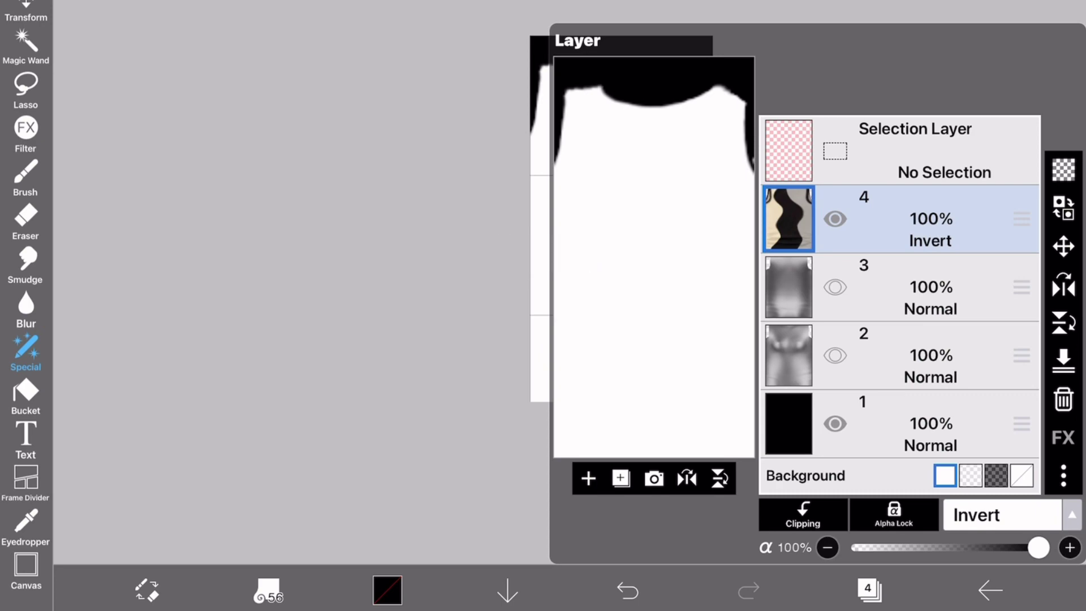
left_click(627, 589)
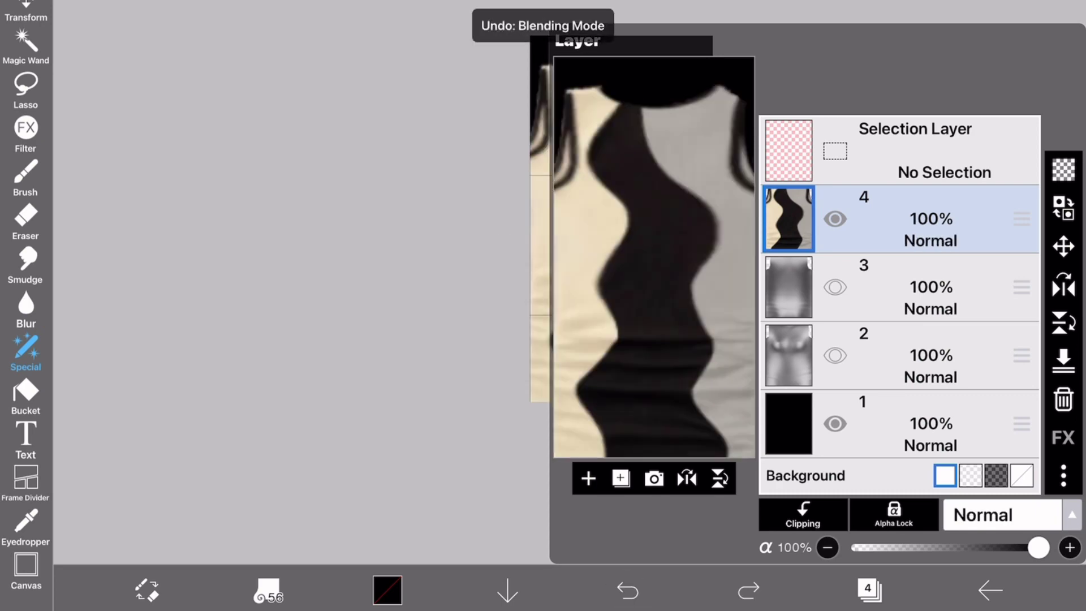
left_click(26, 176)
left_click(869, 590)
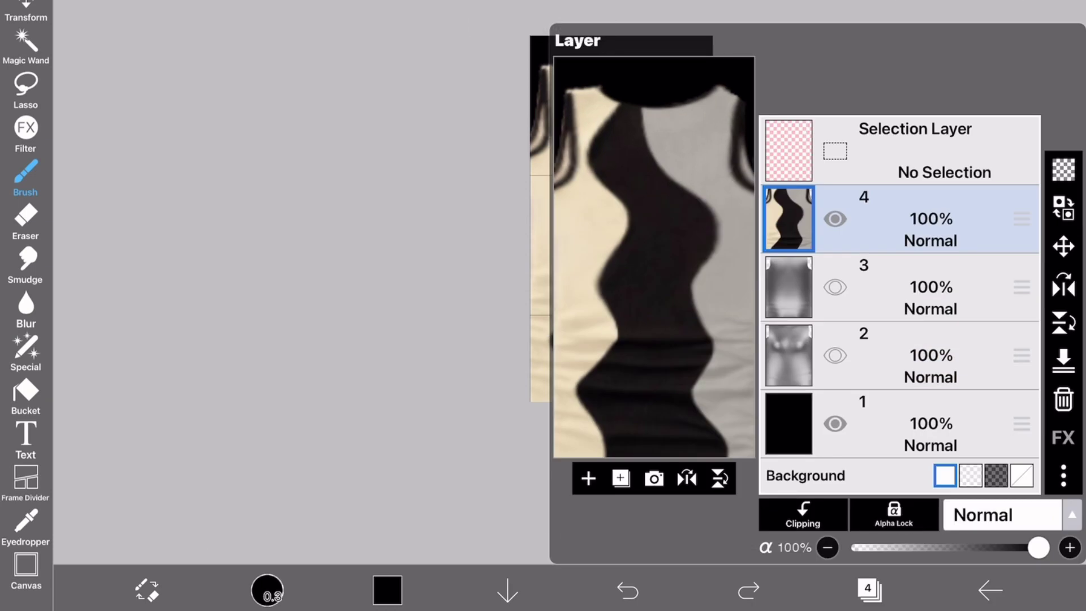
- Show the layer 3 shading map beneath the dress for comparison and hide it again
left_click(835, 286)
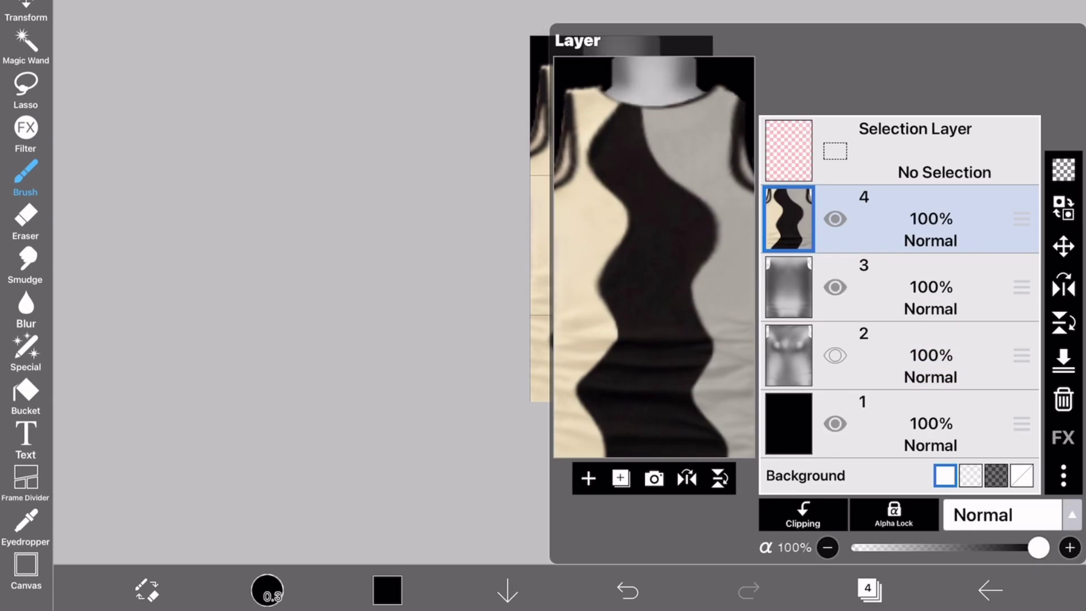
mouse_move(1038, 547)
left_mouse_down()
mouse_move(856, 547)
mouse_move(1038, 547)
left_mouse_up()
left_click(835, 286)
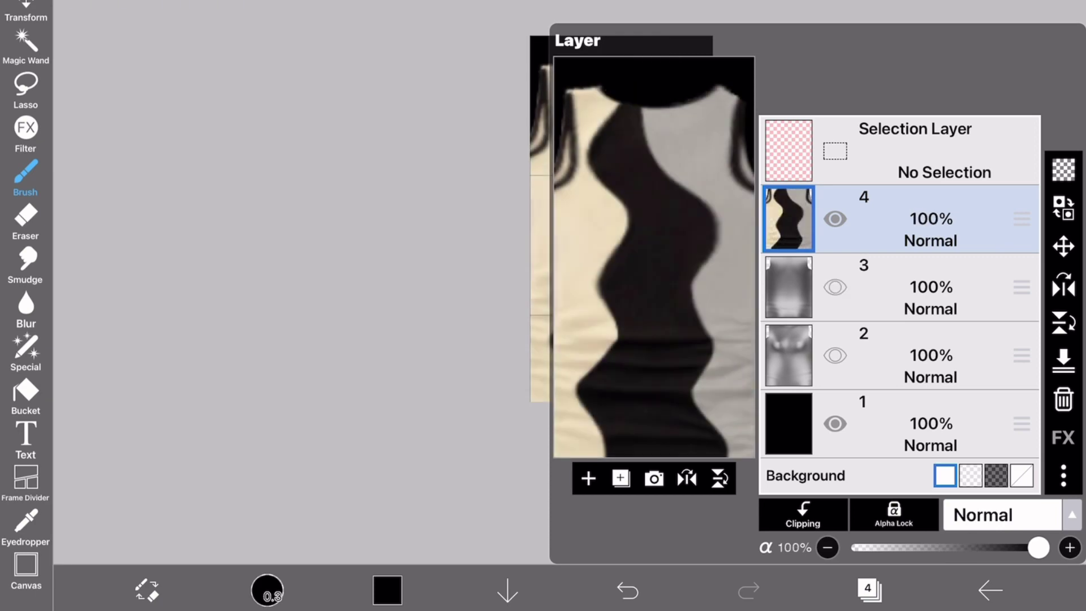
- Set the dress layer to Invert blending again and save the resulting opacity map as a PNG
left_click(1001, 514)
scroll(983, 255, "down", 5)
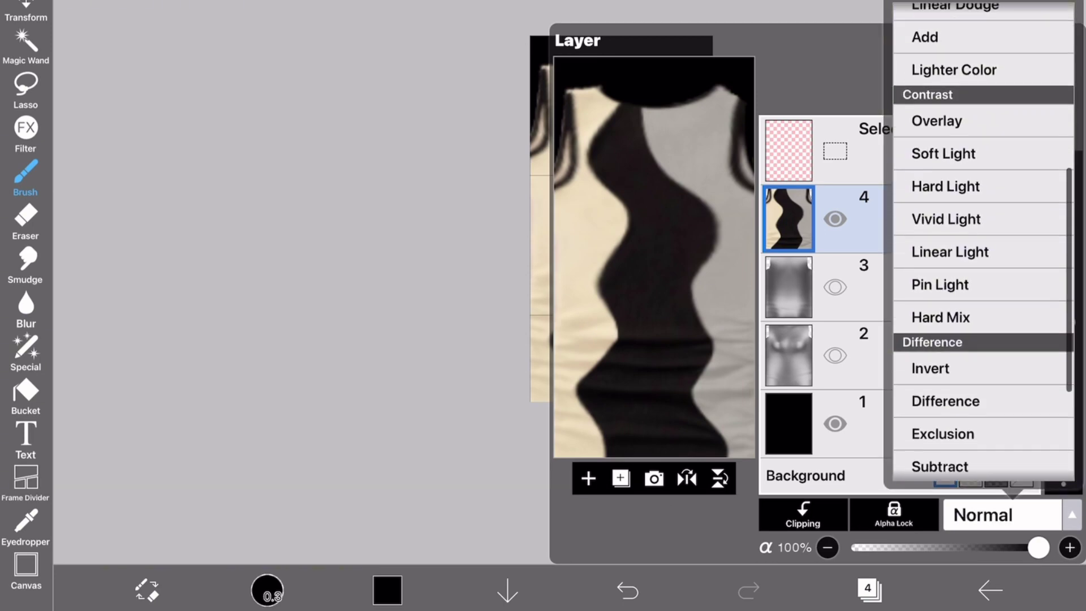
left_click(983, 303)
left_click(989, 590)
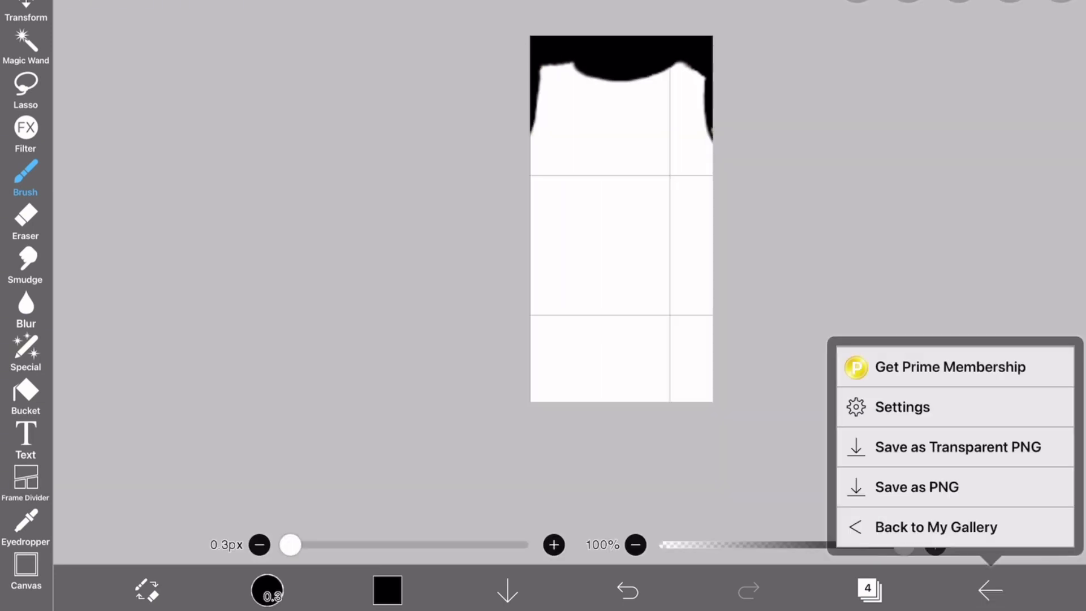
left_click(901, 485)
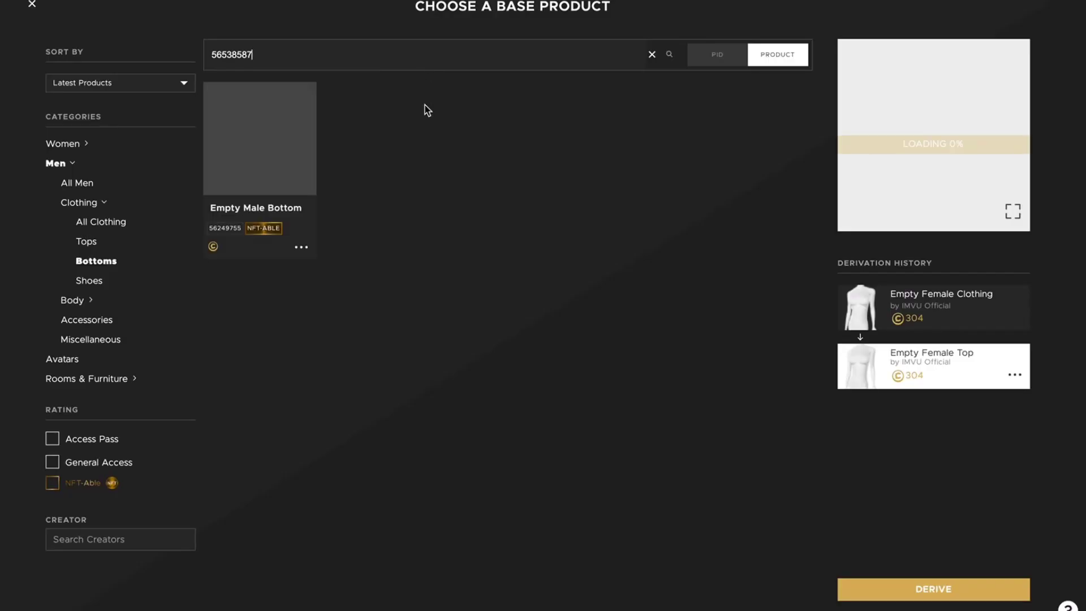
- In IMVU Studio, search base products by PID for 56538587 and derive from the product
left_click(685, 55)
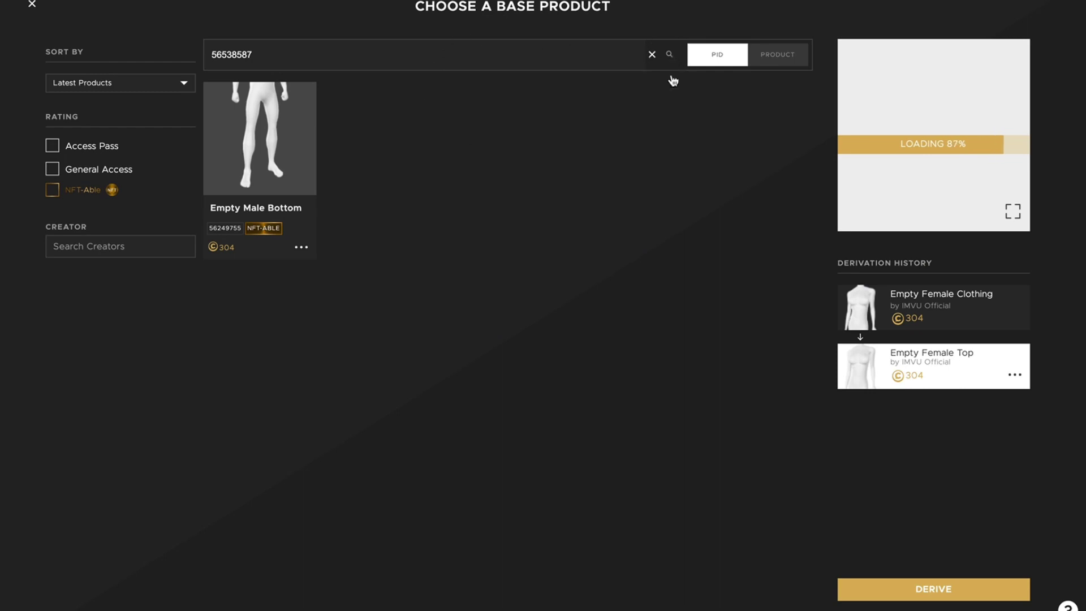
left_click(899, 595)
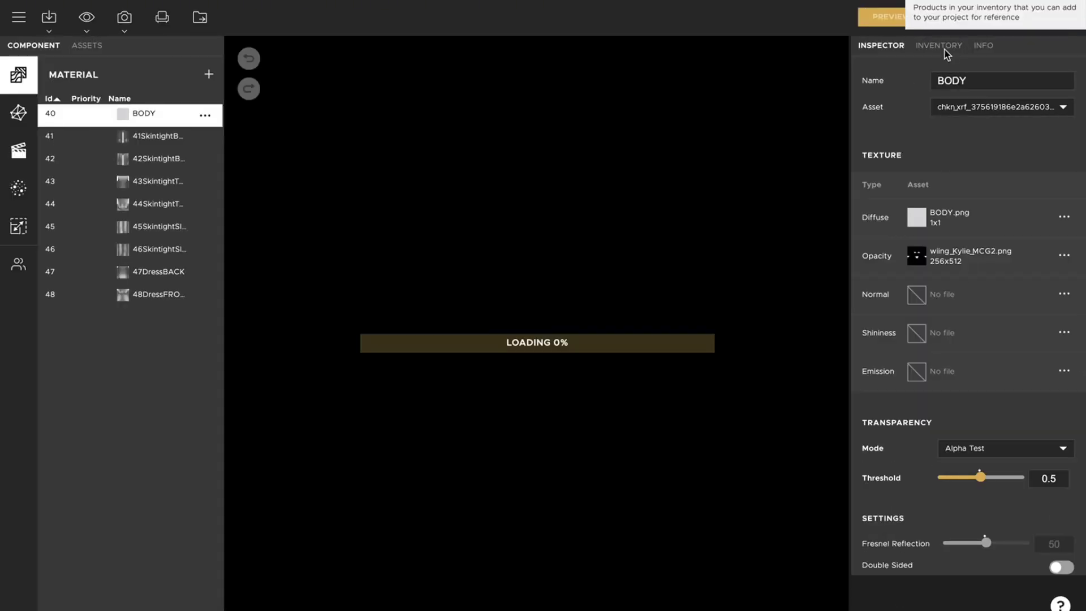
- Add the hanger outfit from the inventory's Looks to the project so the dress mesh is displayed on it
left_click(939, 46)
left_click(868, 106)
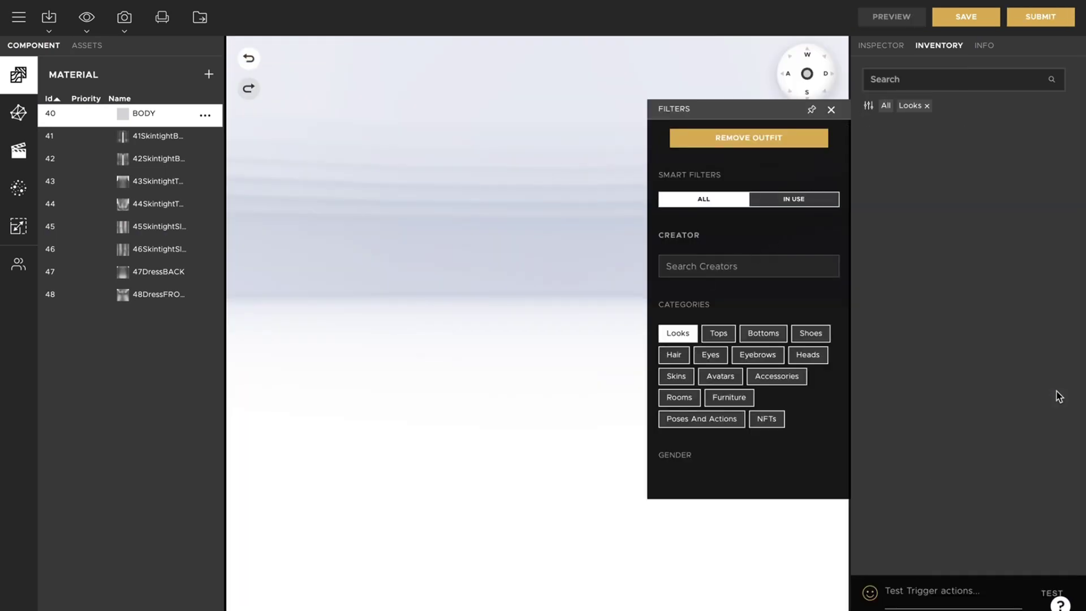
scroll(1057, 396, "down", 15)
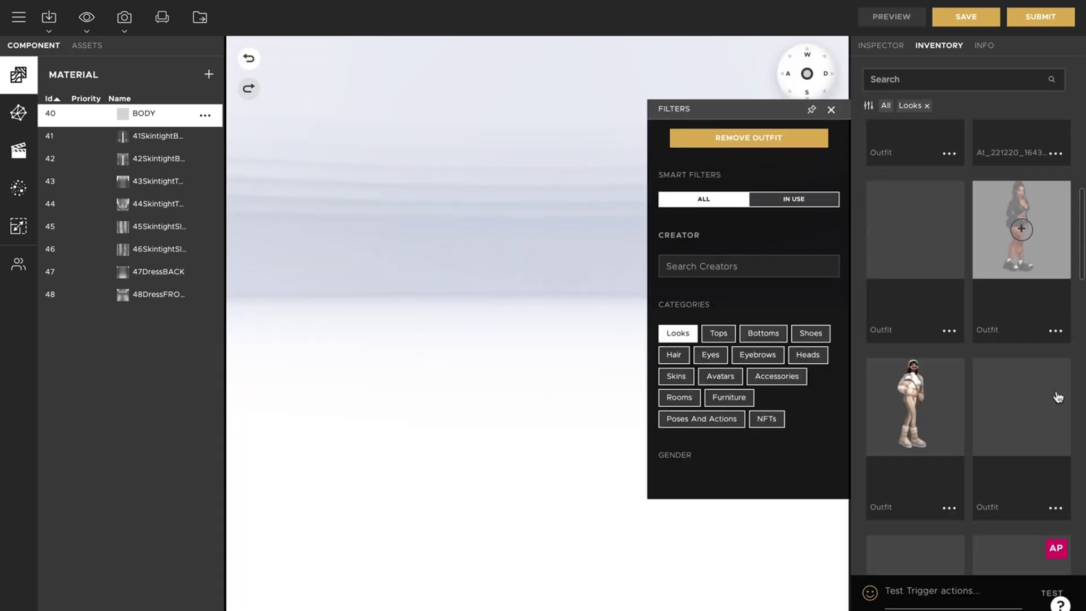
scroll(1056, 385, "up", 2)
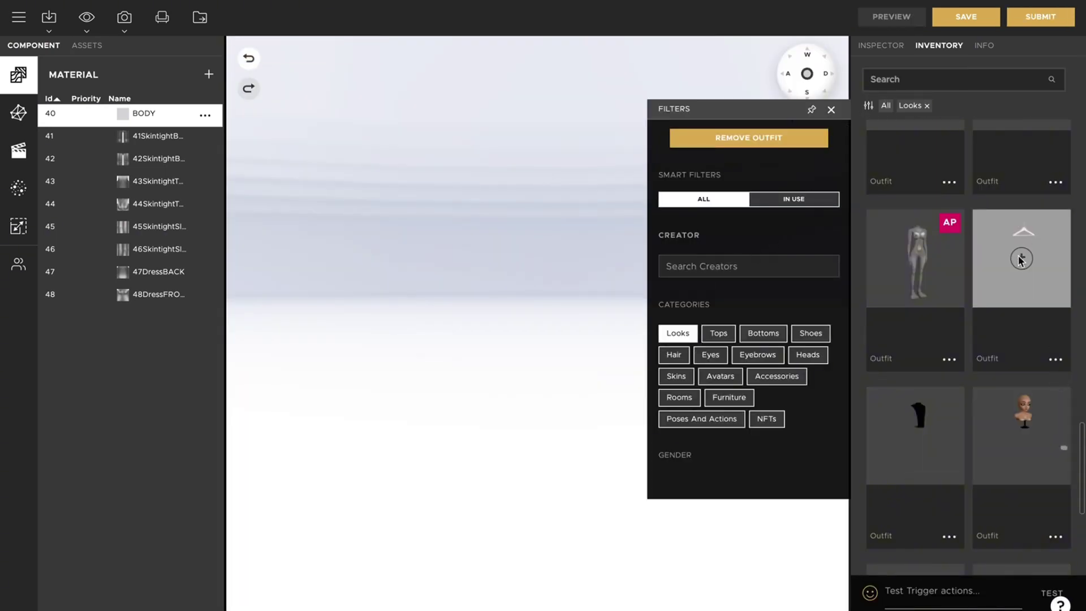
left_click(831, 110)
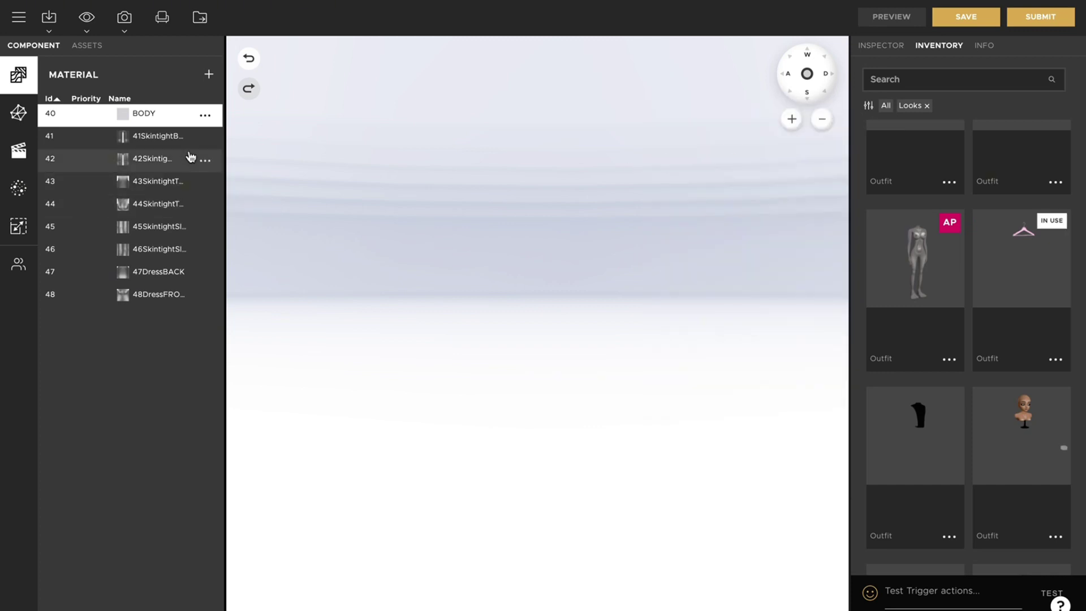
scroll(477, 468, "up", 5)
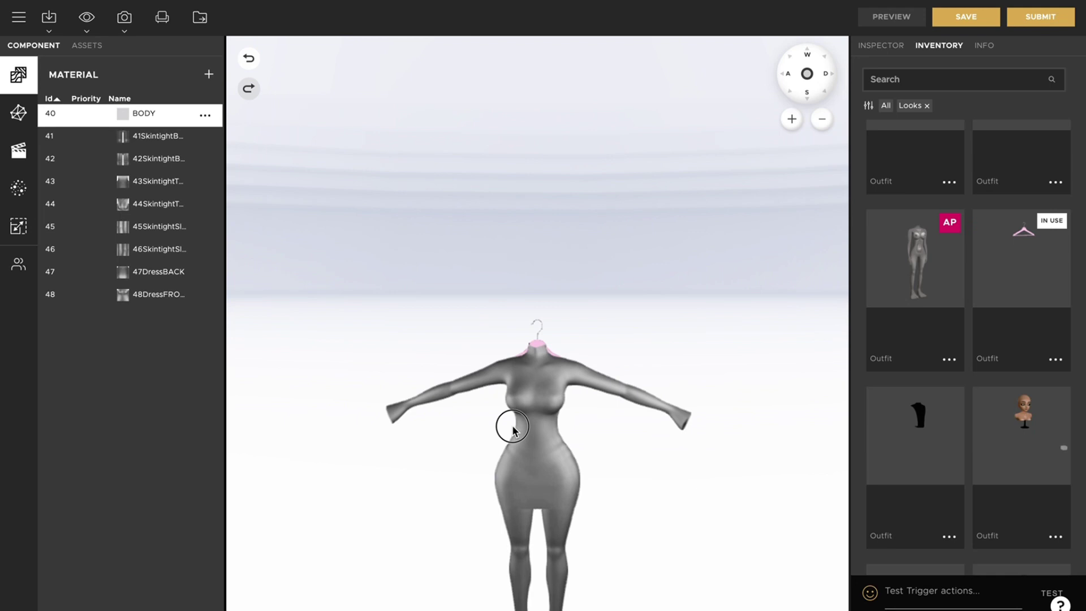
scroll(512, 426, "up", 2)
left_click_drag(512, 426, 436, 315)
scroll(528, 356, "up", 3)
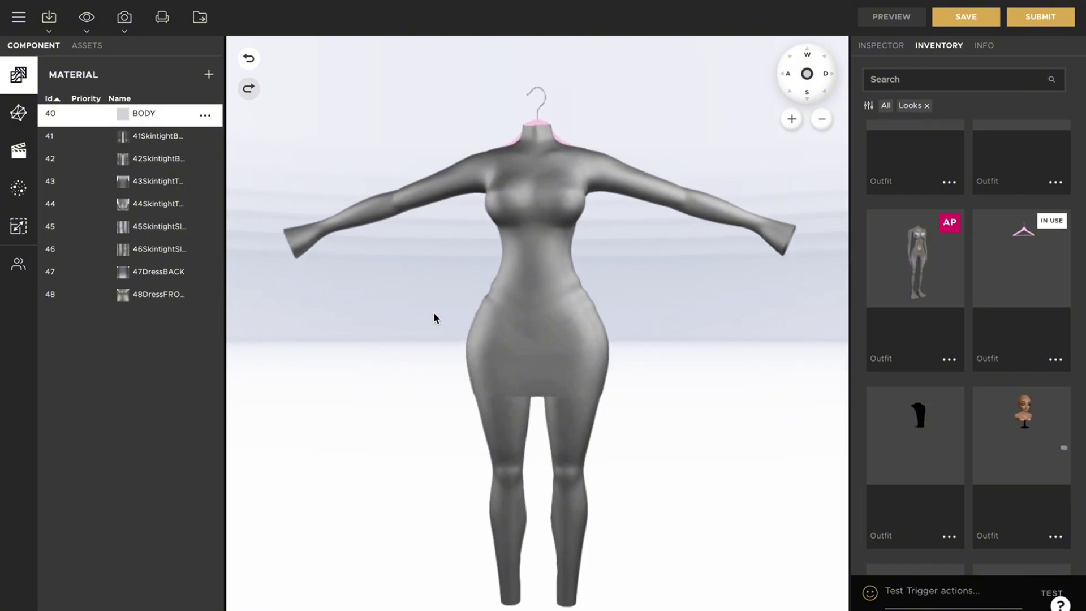
- Set the opacity map of material 41SkintightBottomBACK to black.png, found by searching the Desktop for "black"
left_click(163, 137)
scroll(965, 236, "up", 5)
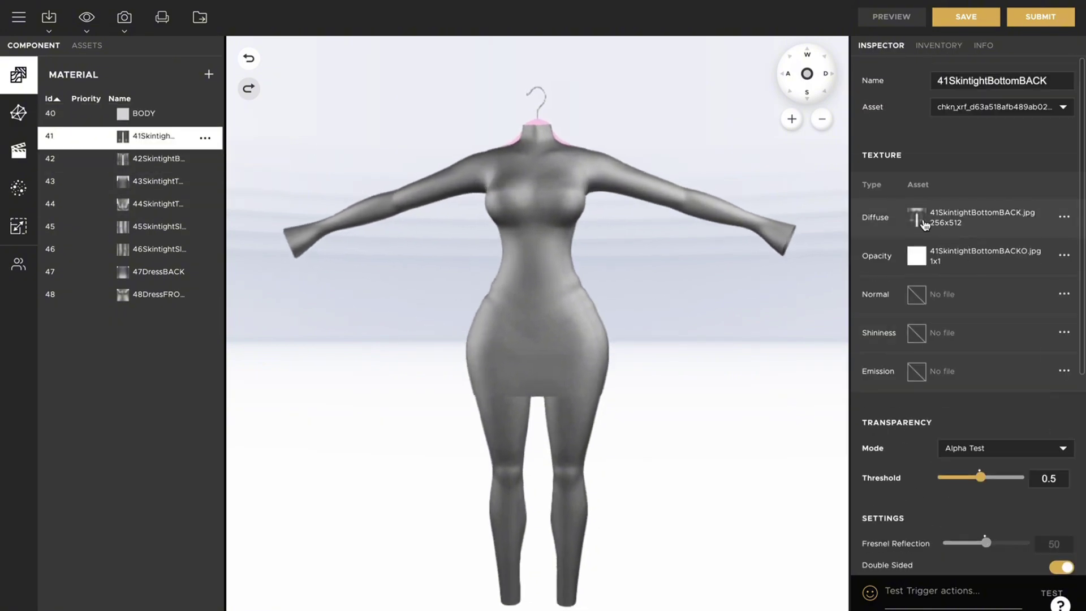
left_click(917, 257)
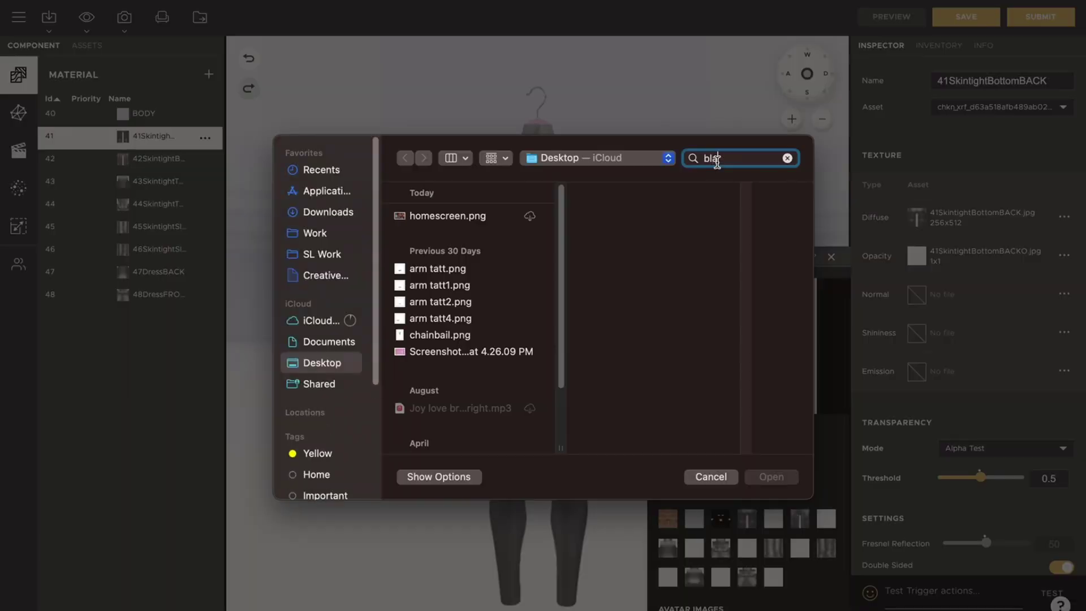
left_click(717, 161)
type("black")
key("Return")
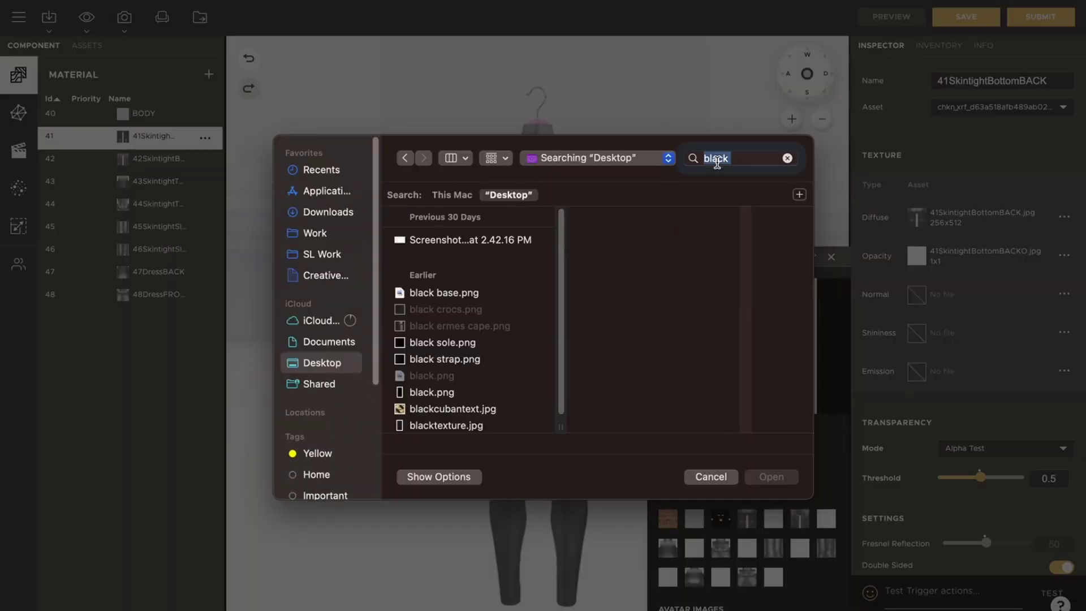
left_click(434, 417)
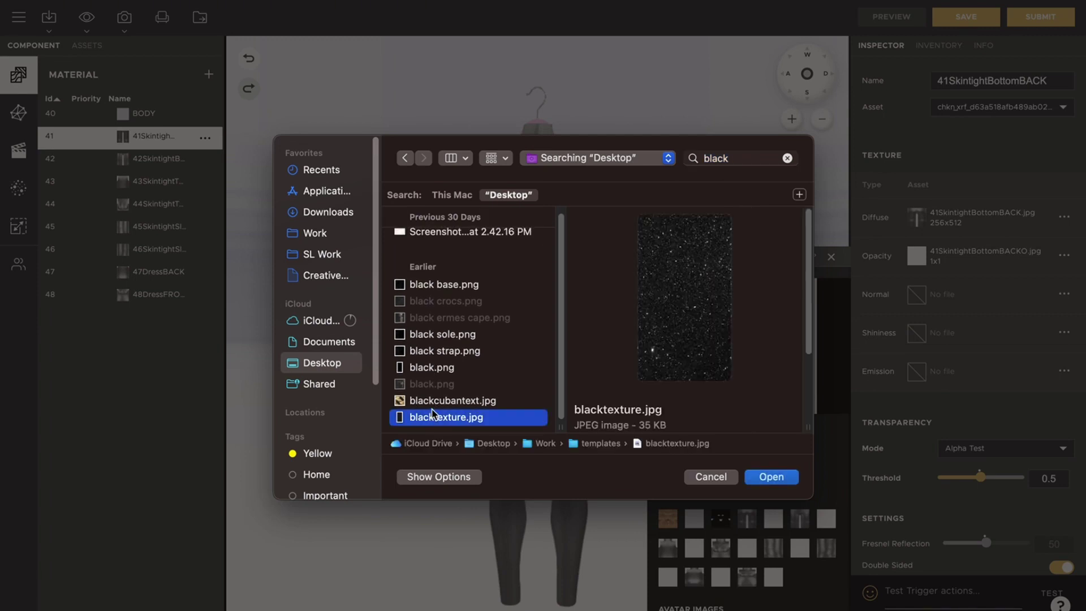
left_click(430, 367)
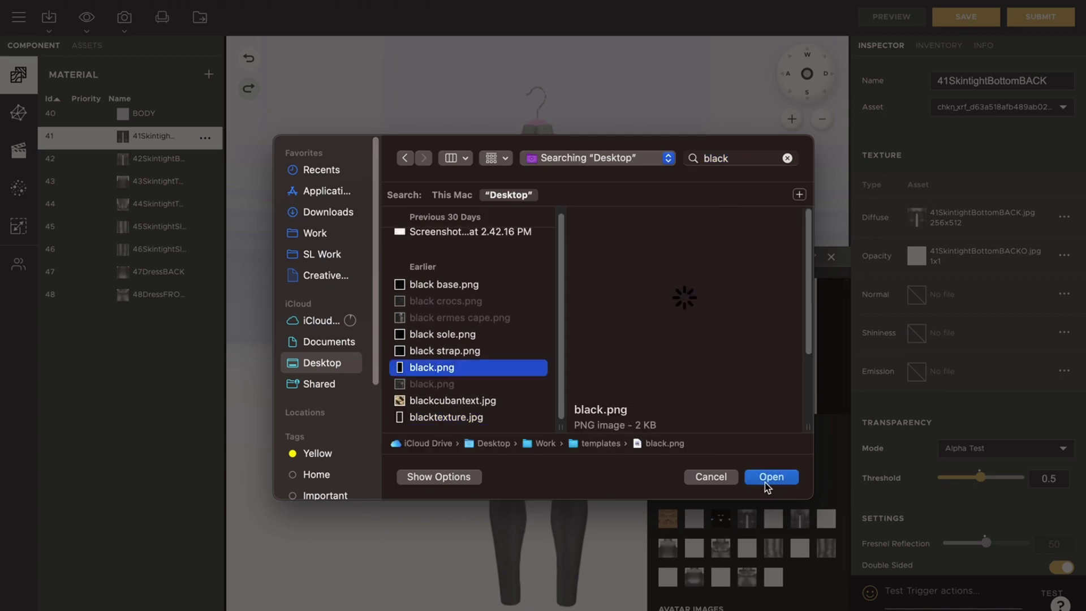
left_click(769, 478)
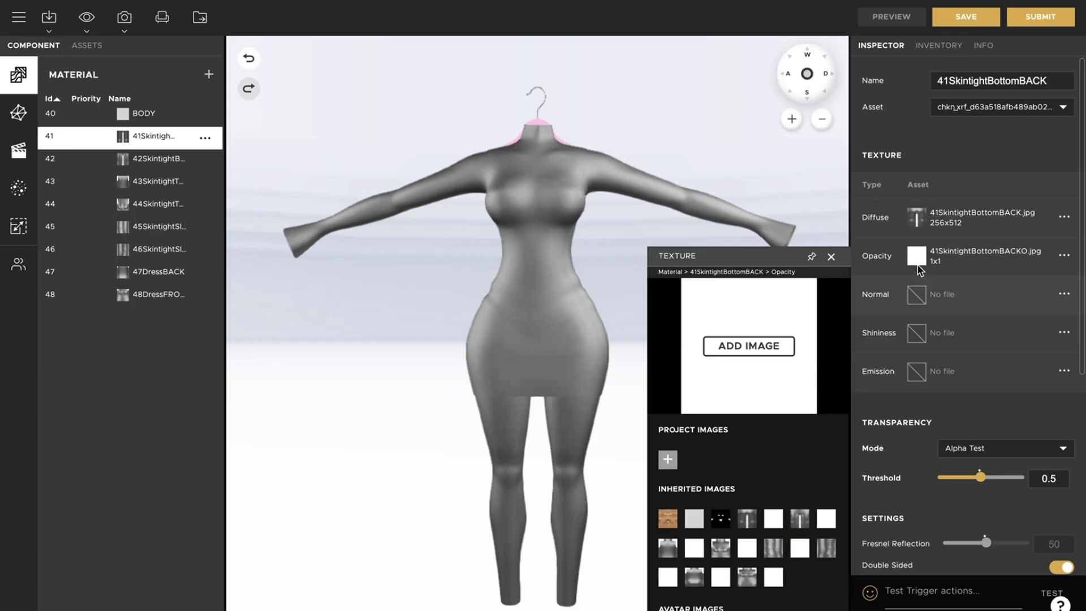
- Assign the project image black.png as the opacity map of material 42SkintightBottomFRONT
left_click(102, 160)
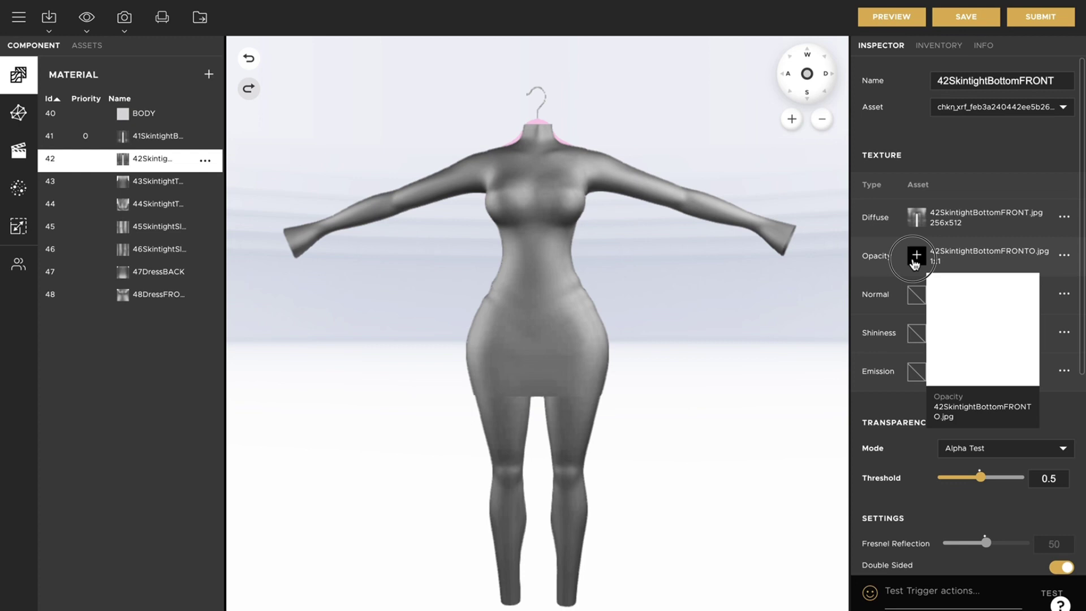
left_click(916, 255)
left_click(667, 458)
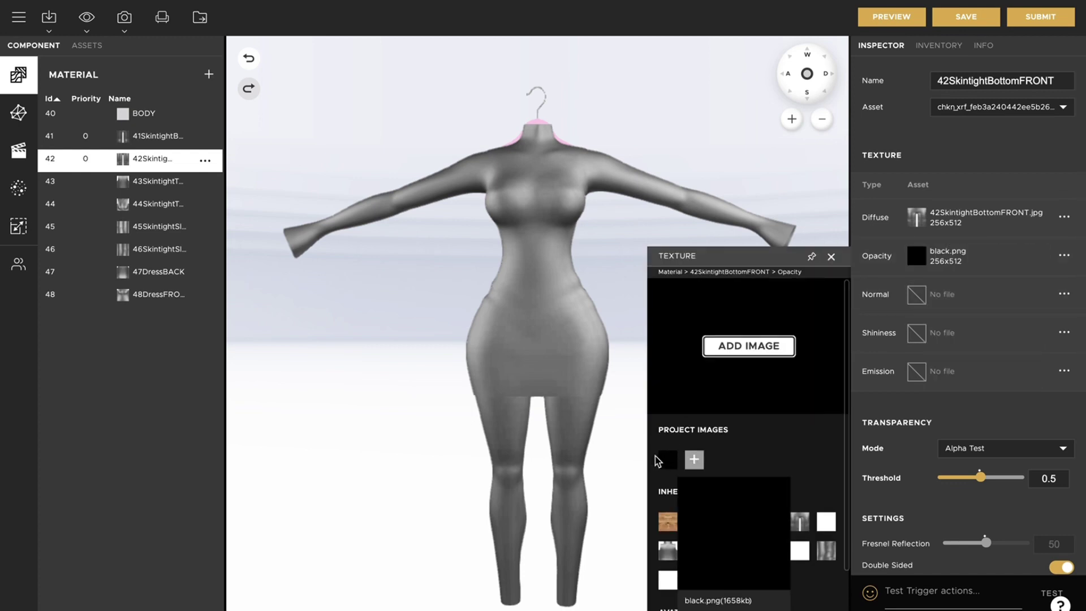
left_click(166, 187)
mouse_move(917, 222)
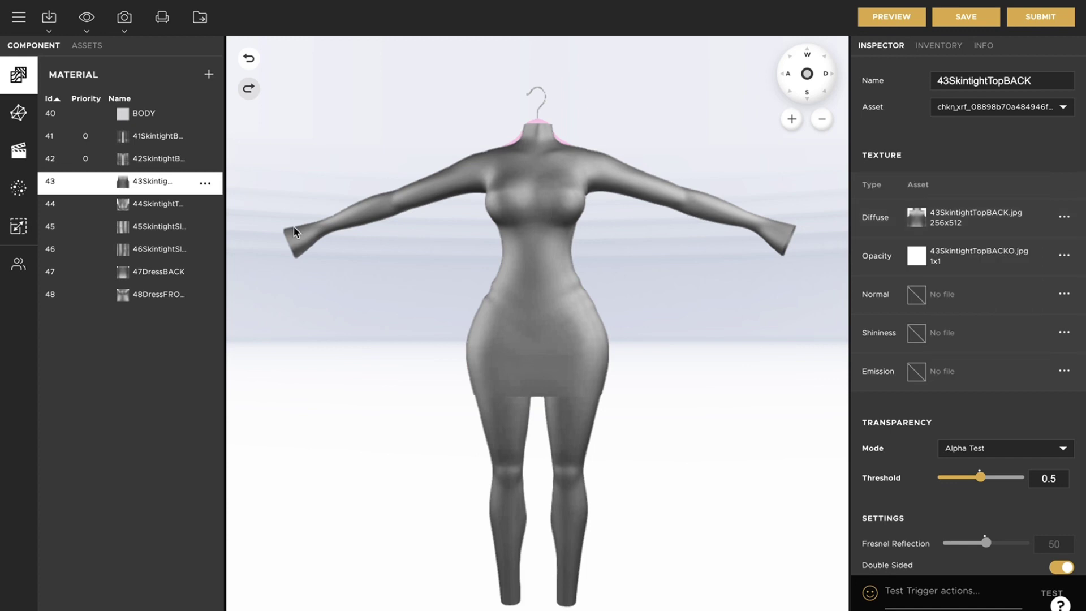
left_click(122, 281)
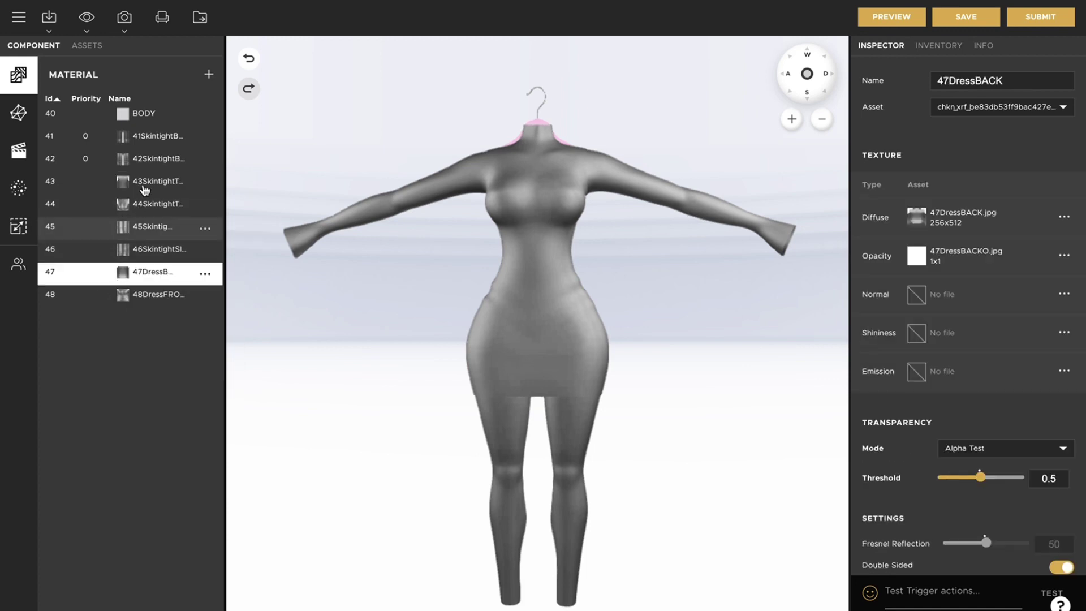
left_click(159, 296)
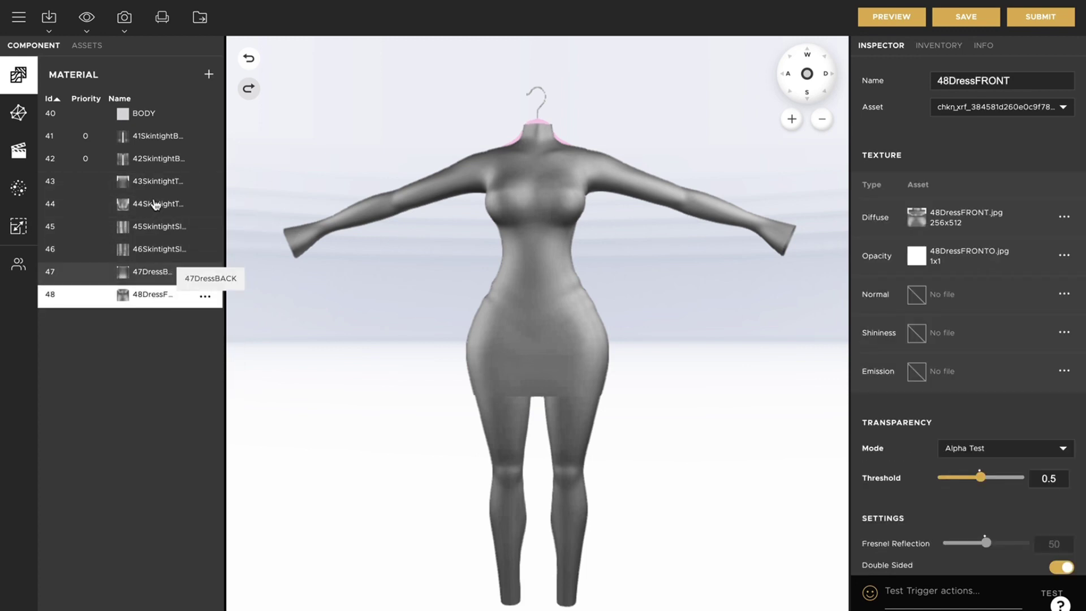
- Assign black.png as the opacity map of 45SkintightSleeveLEFT and 46SkintightSleeveRIGHT and preview the changes on the mesh
left_click(148, 226)
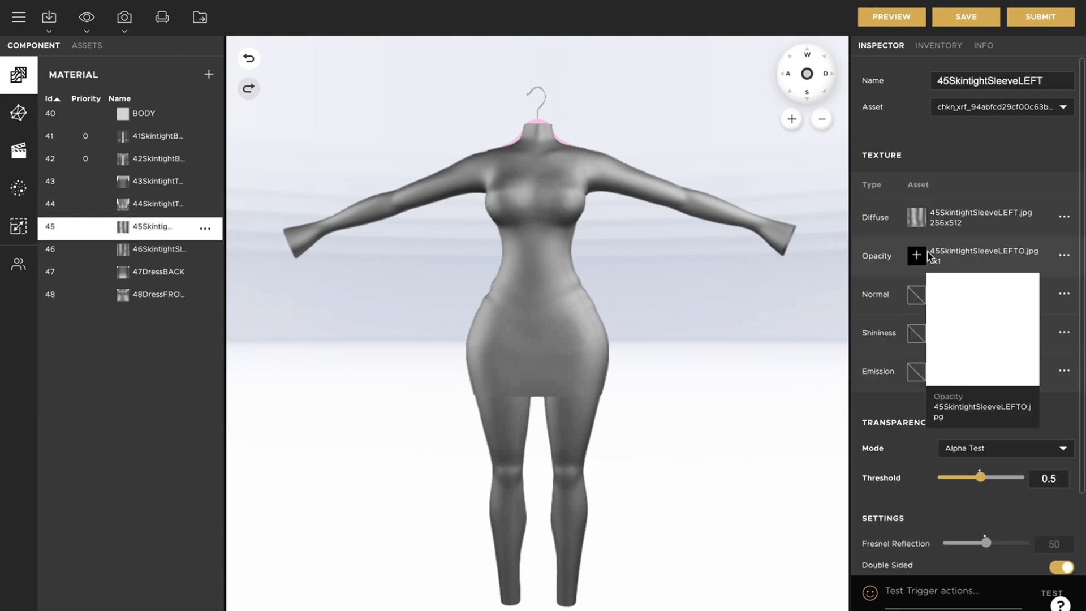
left_click(915, 255)
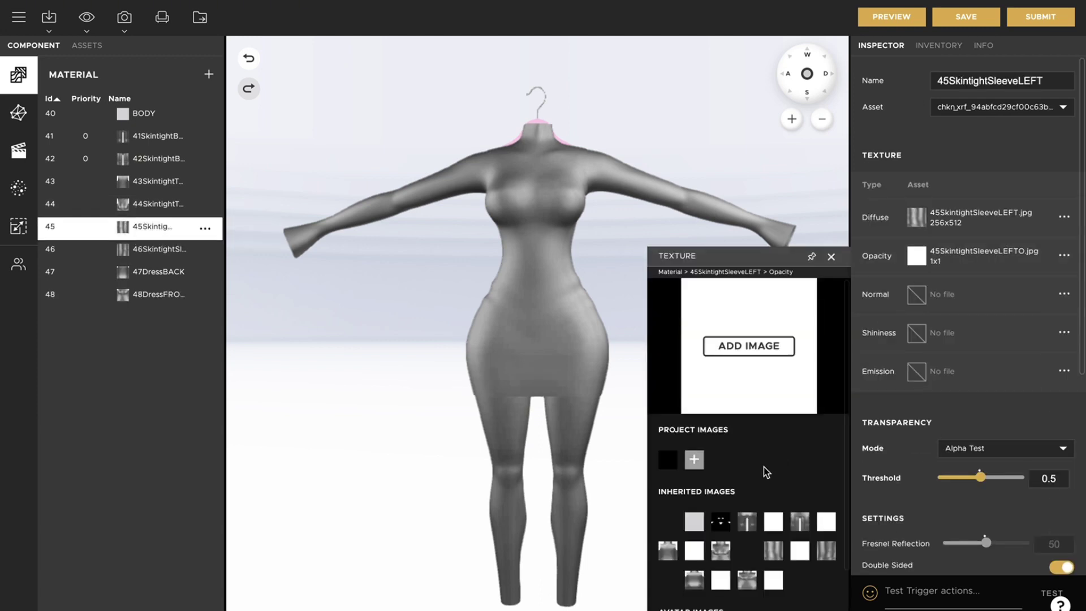
left_click(666, 458)
left_click(136, 254)
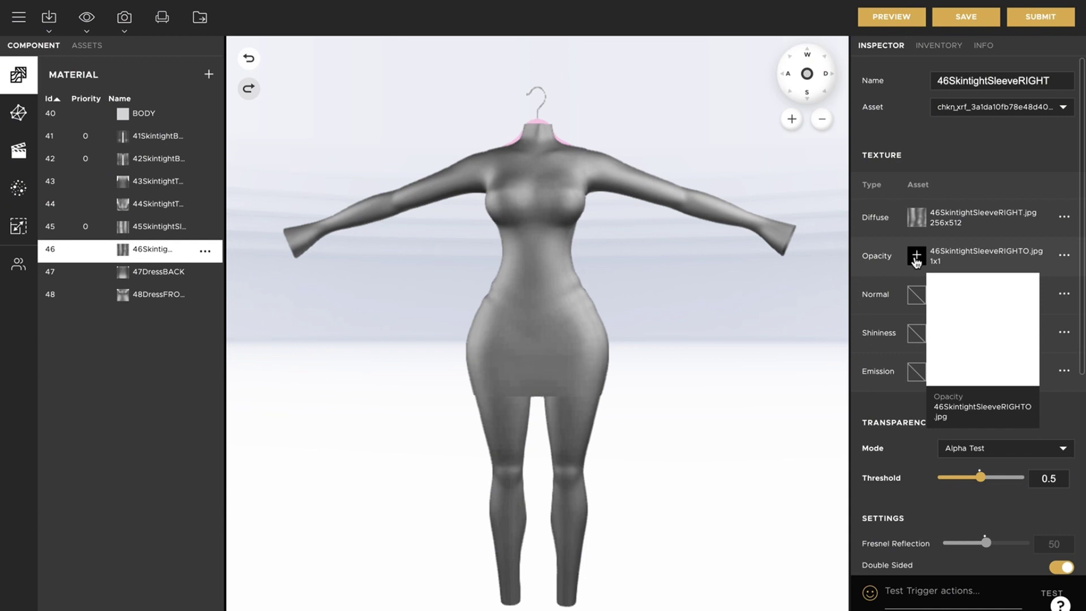
left_click(916, 257)
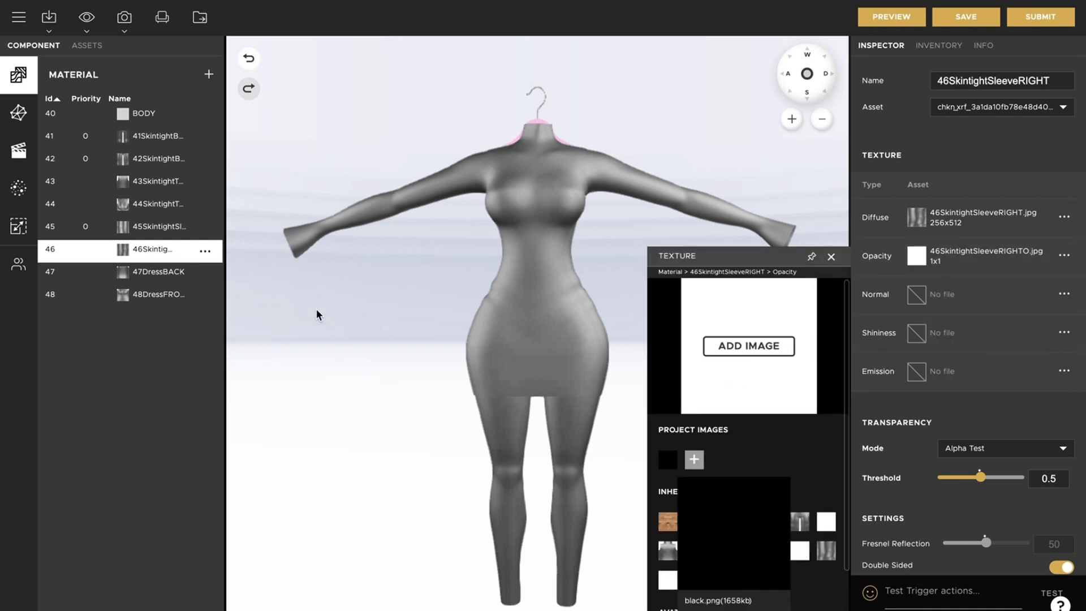
left_click(667, 459)
left_click(141, 181)
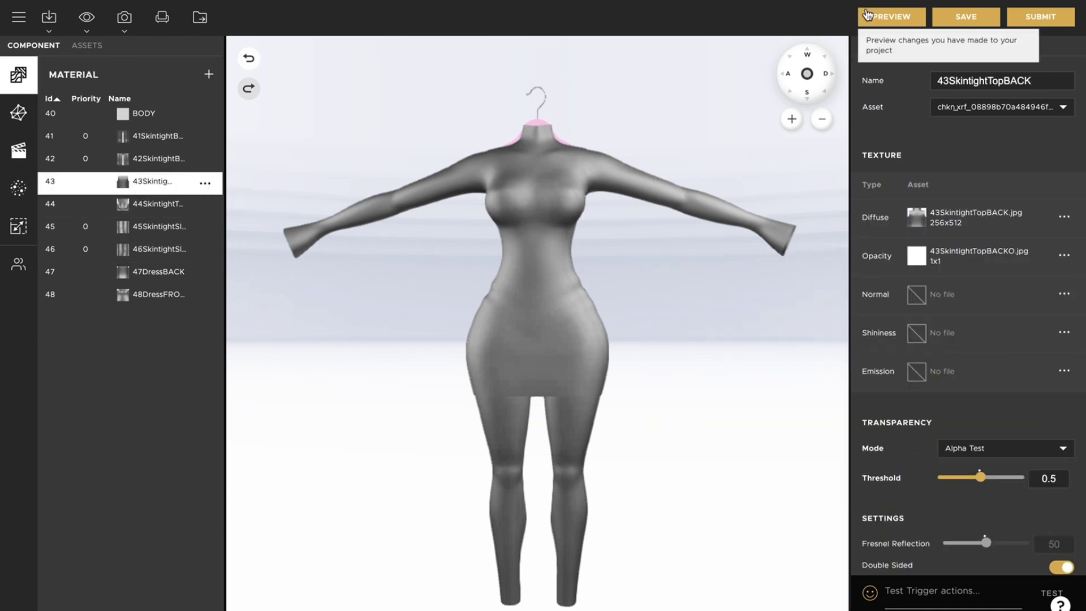
left_click_drag(494, 243, 792, 243)
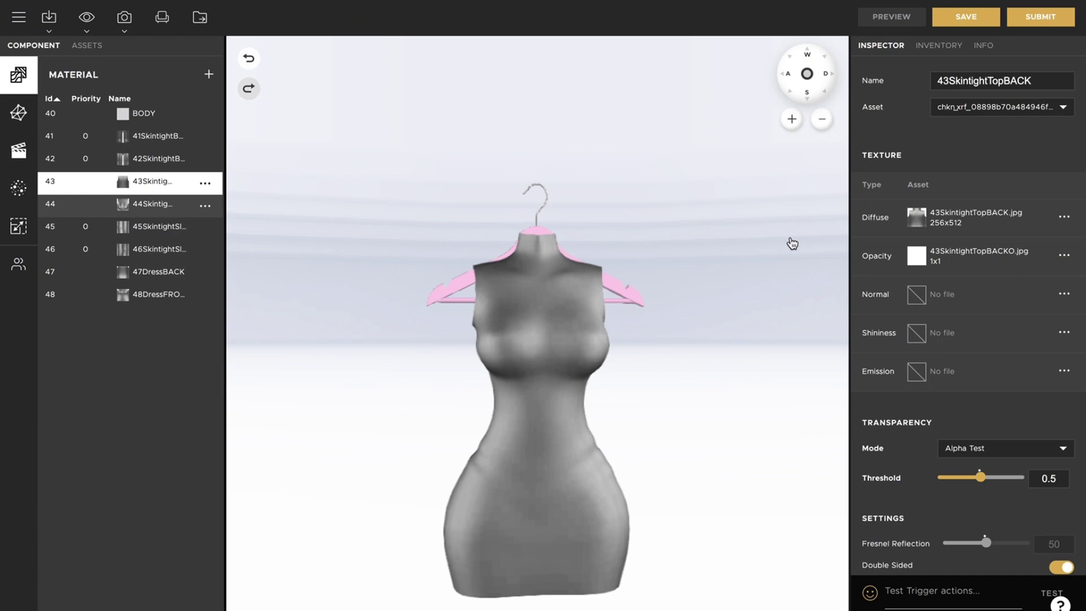
- Assign black.png as the opacity map of materials 44SkintightTopFRONT and 43SkintightTopBACK
key("Down")
mouse_move(923, 220)
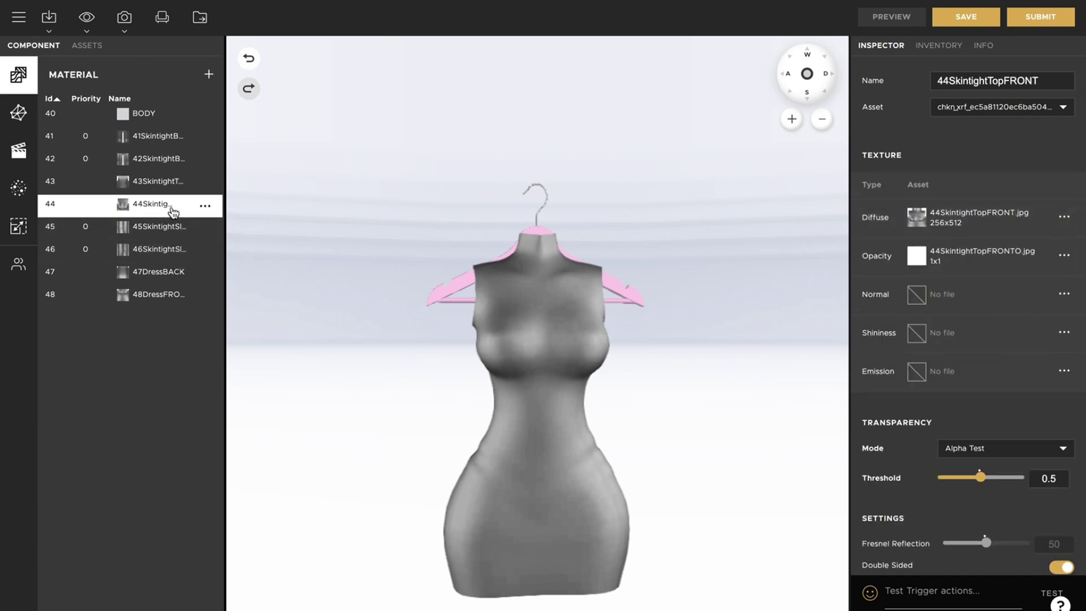
left_click(921, 263)
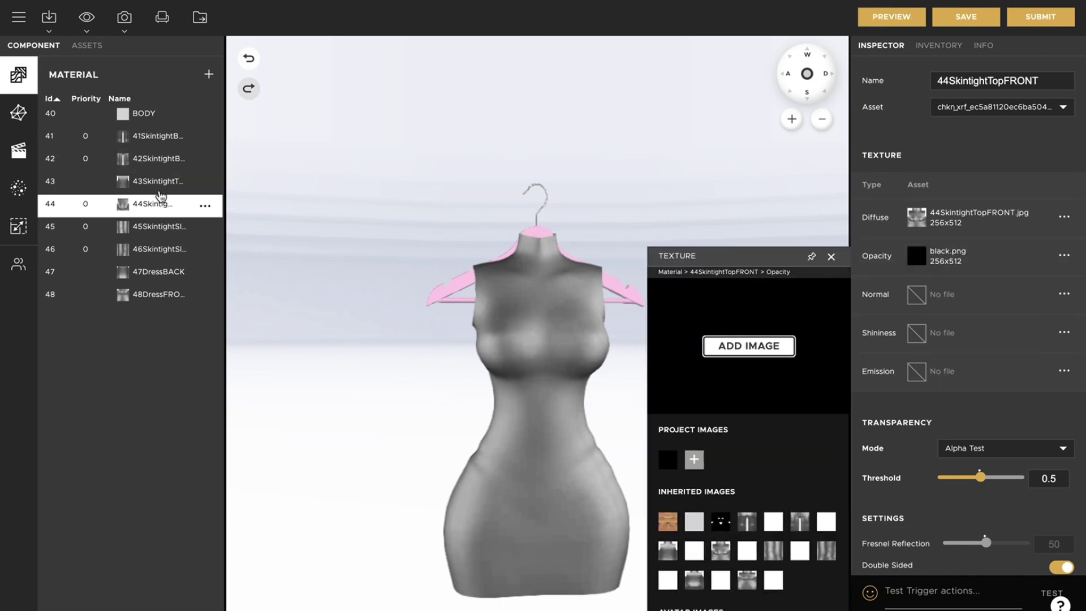
key("Up")
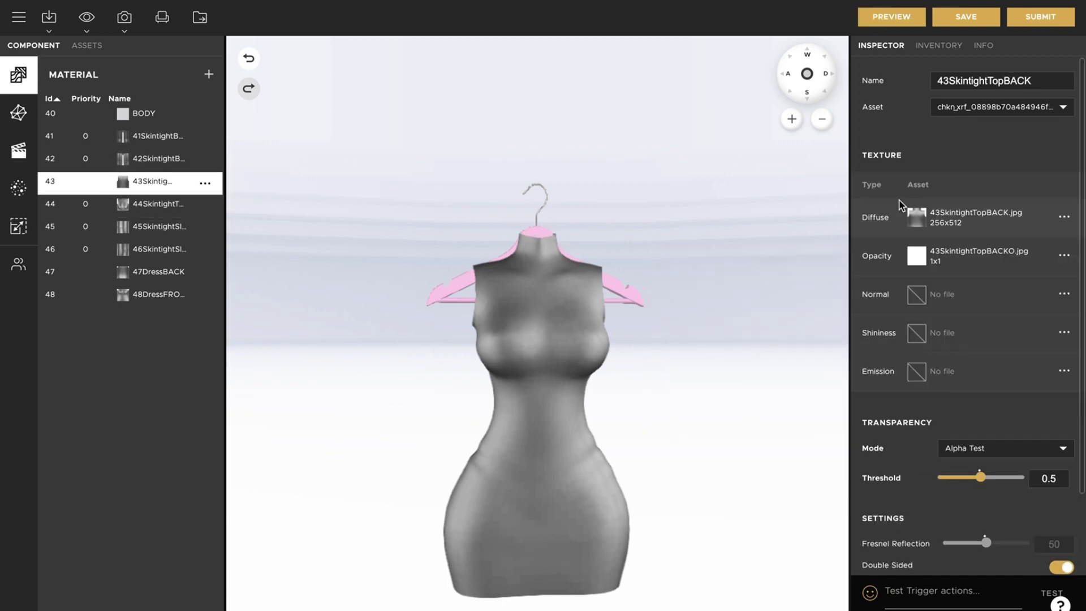
left_click(916, 259)
mouse_move(664, 461)
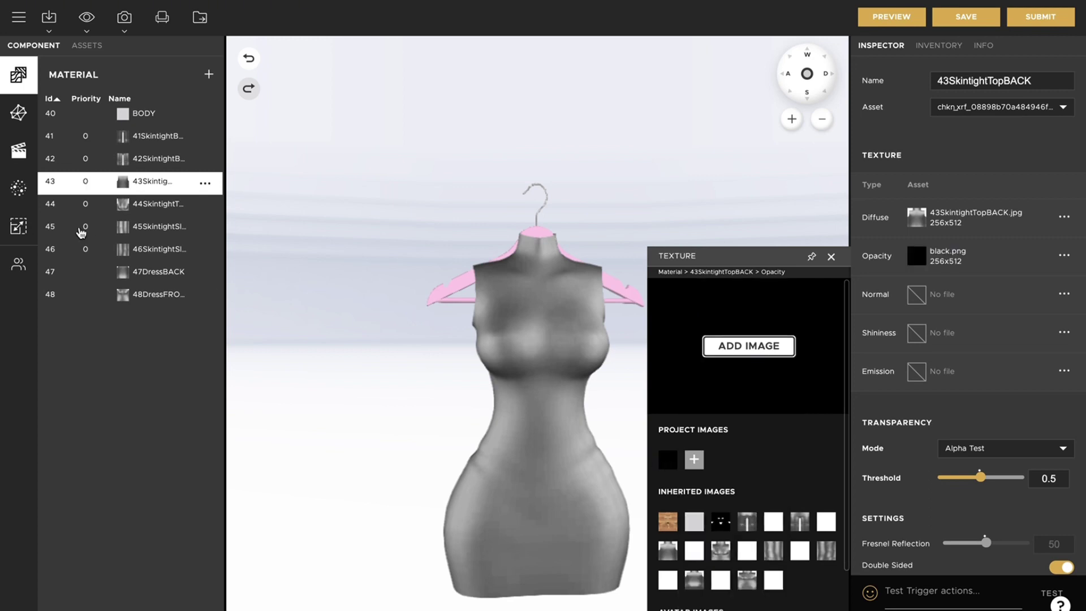
- Set the diffuse texture of material 47DressBACK to Untitled582_20231116183840.PNG from the Downloads folder
left_click(158, 274)
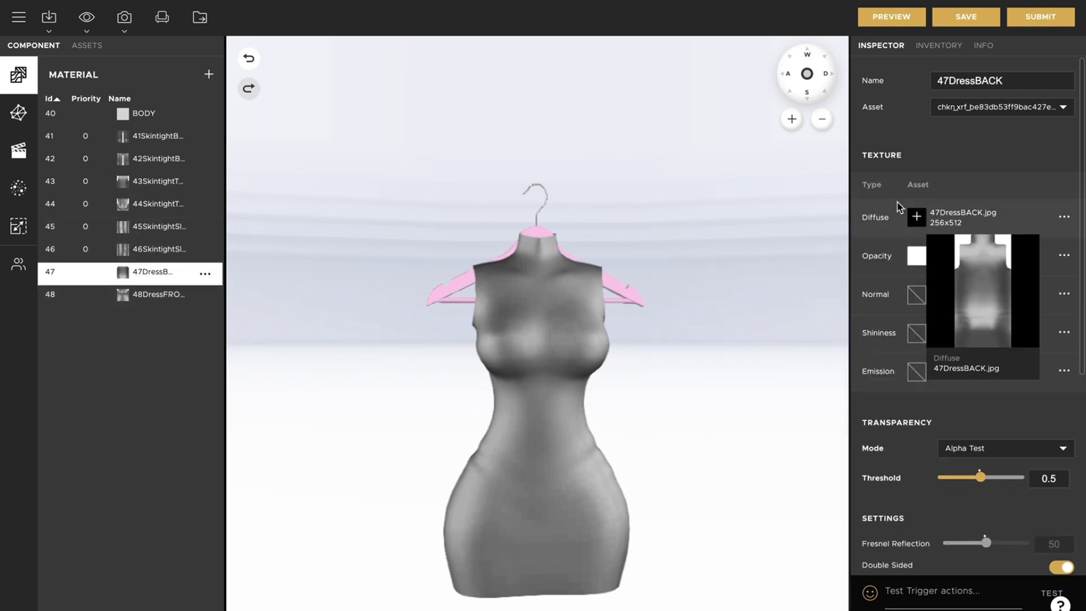
mouse_move(916, 222)
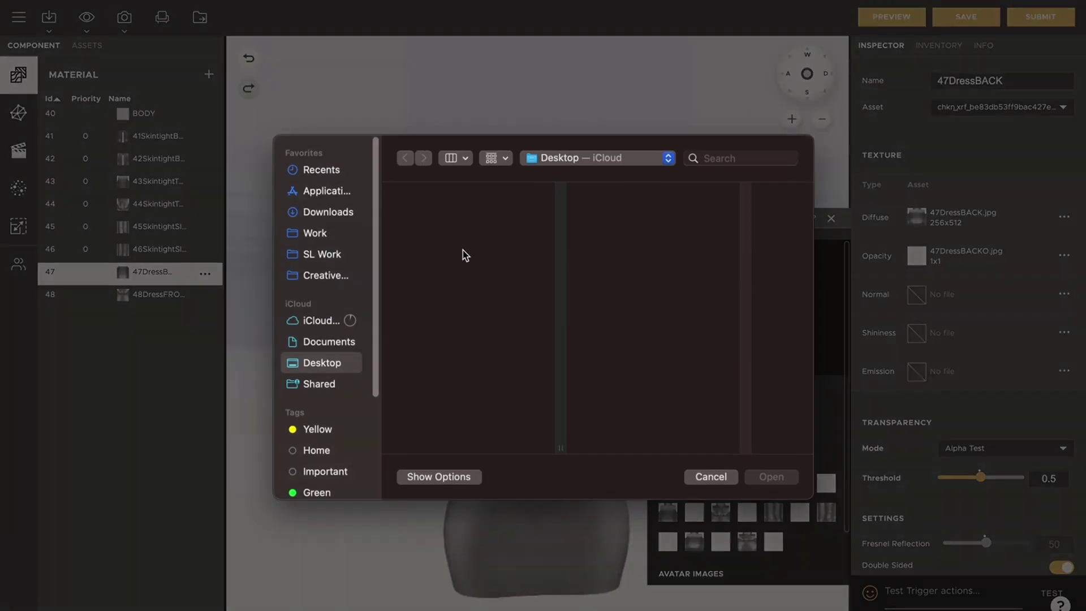
left_click(344, 218)
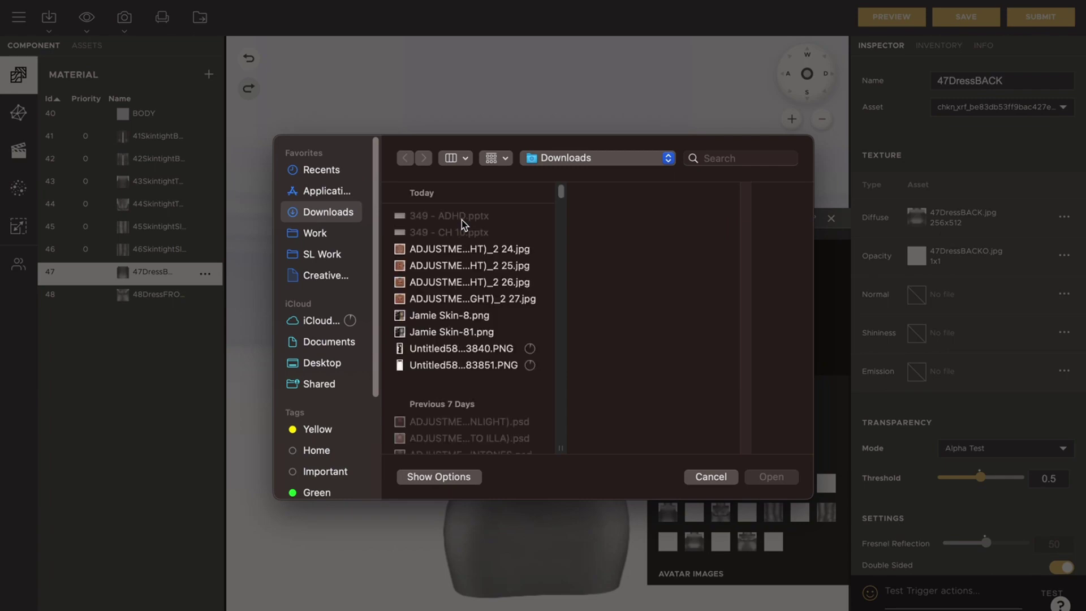
double_click(425, 349)
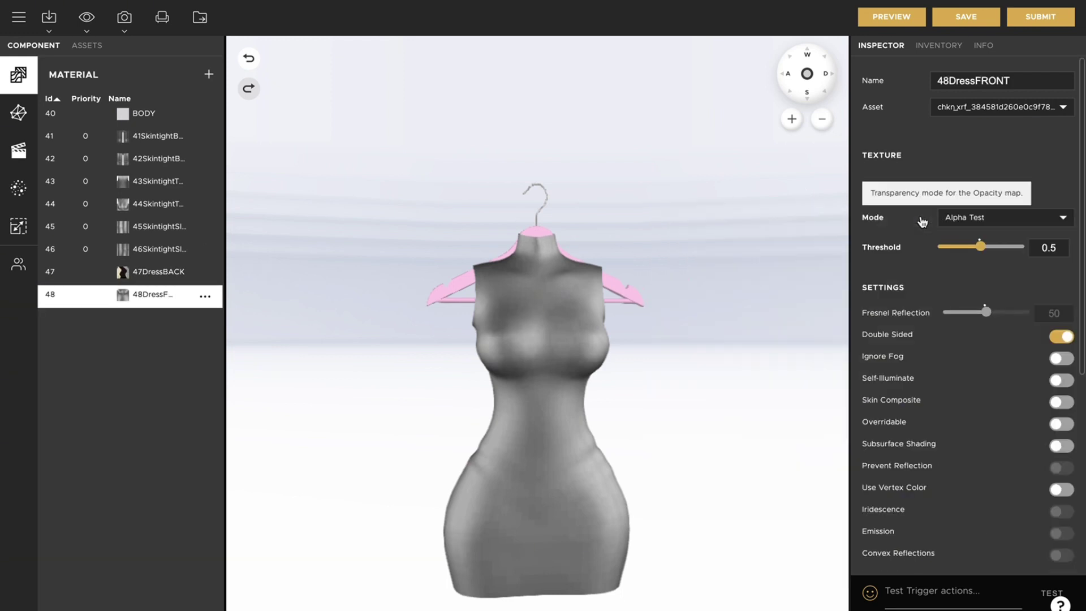
- Assign the project image Untitled582_20231116183840.PNG as the diffuse texture of material 48DressFRONT
mouse_move(921, 222)
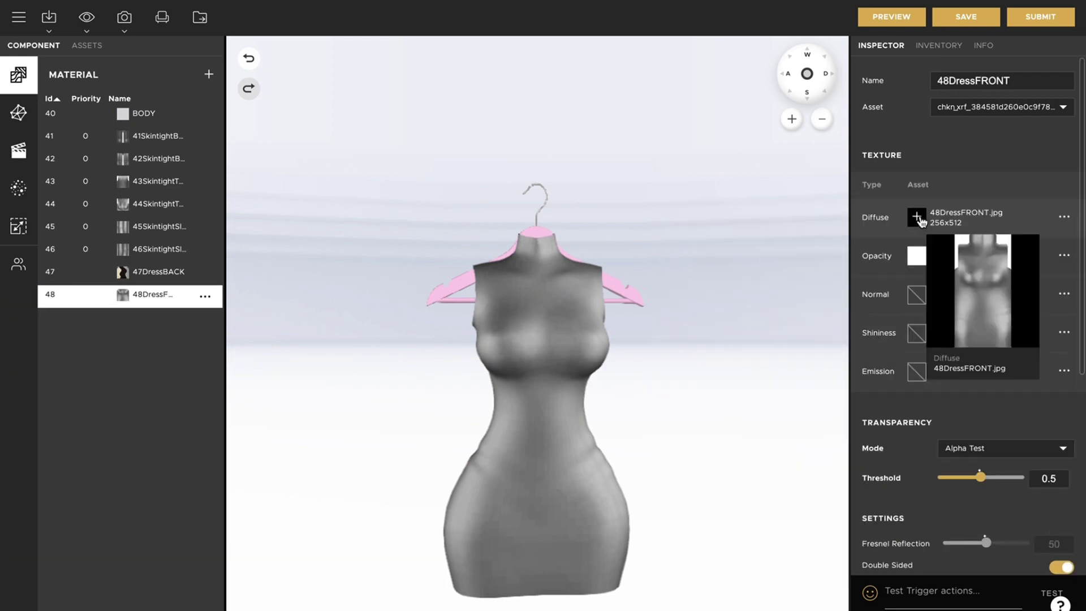
left_click(916, 216)
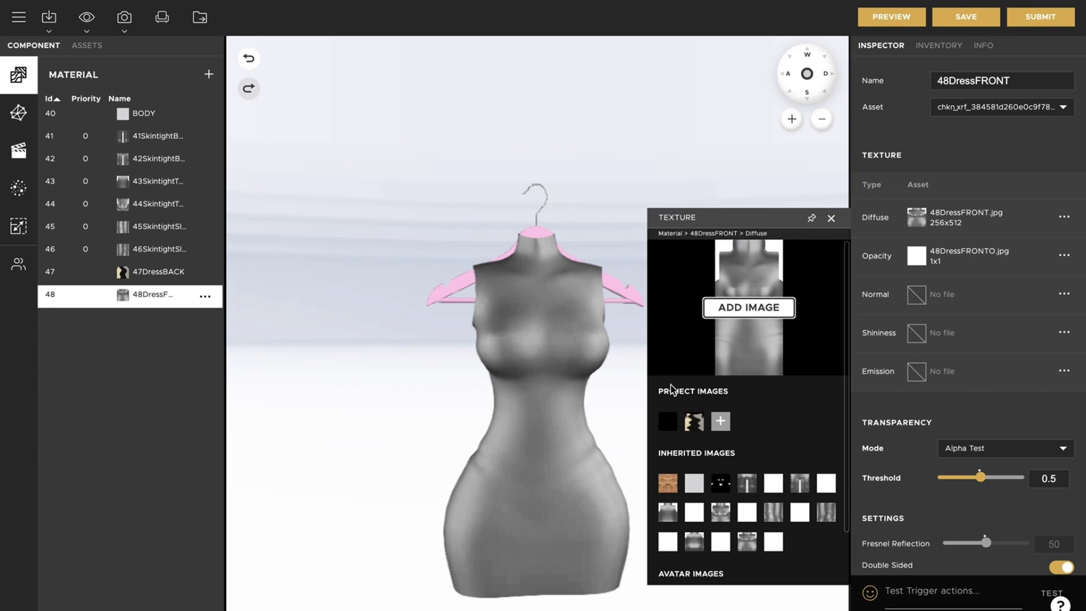
left_click(702, 422)
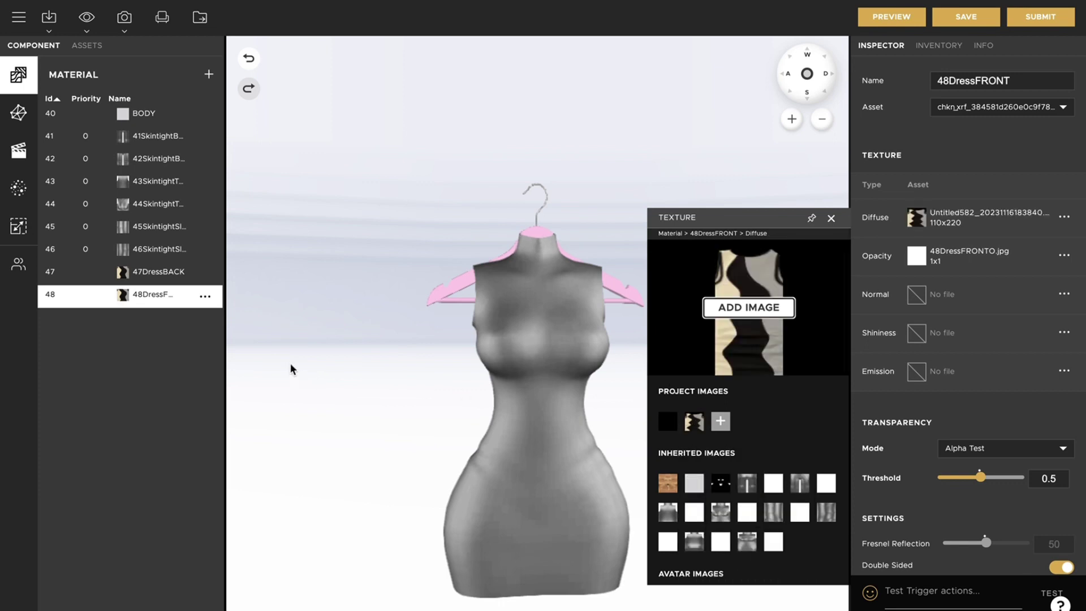
- Set the opacity map of material 48DressFRONT to Untitled582_20231116183851.PNG from the Downloads folder
left_click(916, 255)
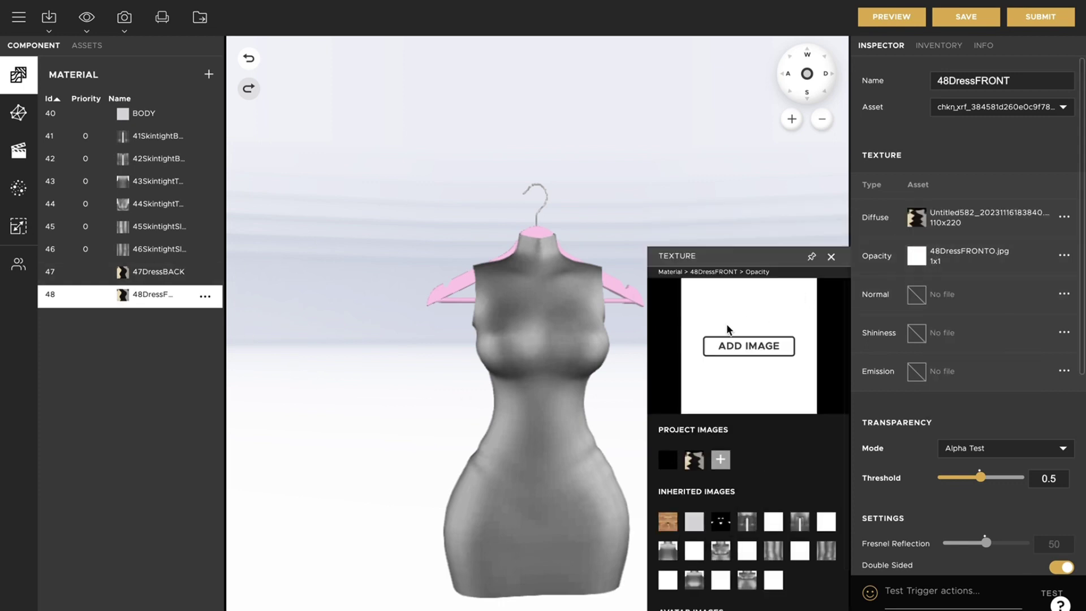
left_click(665, 326)
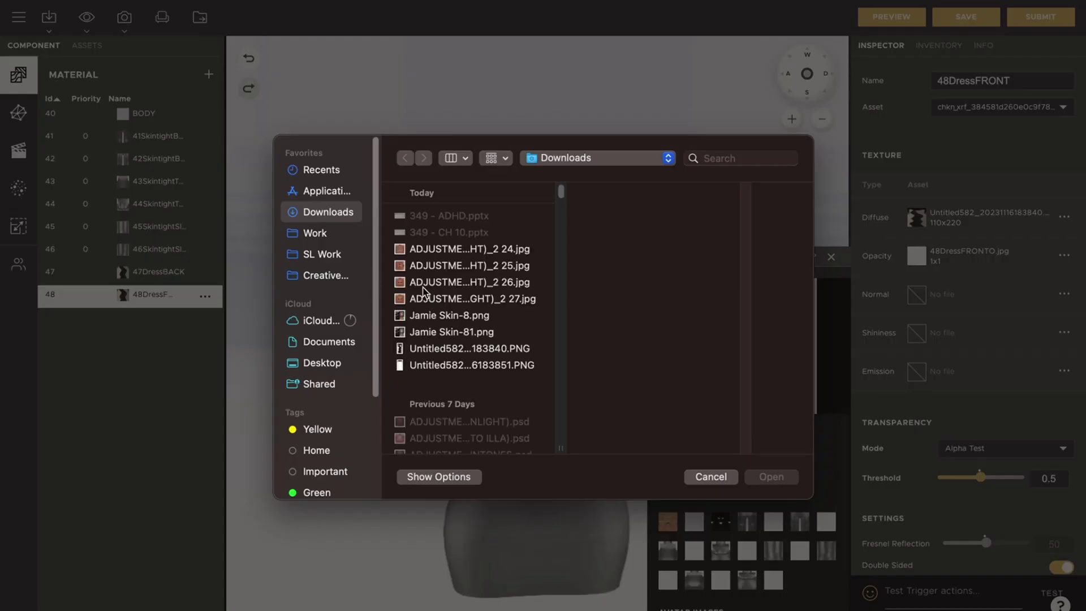
left_click(429, 365)
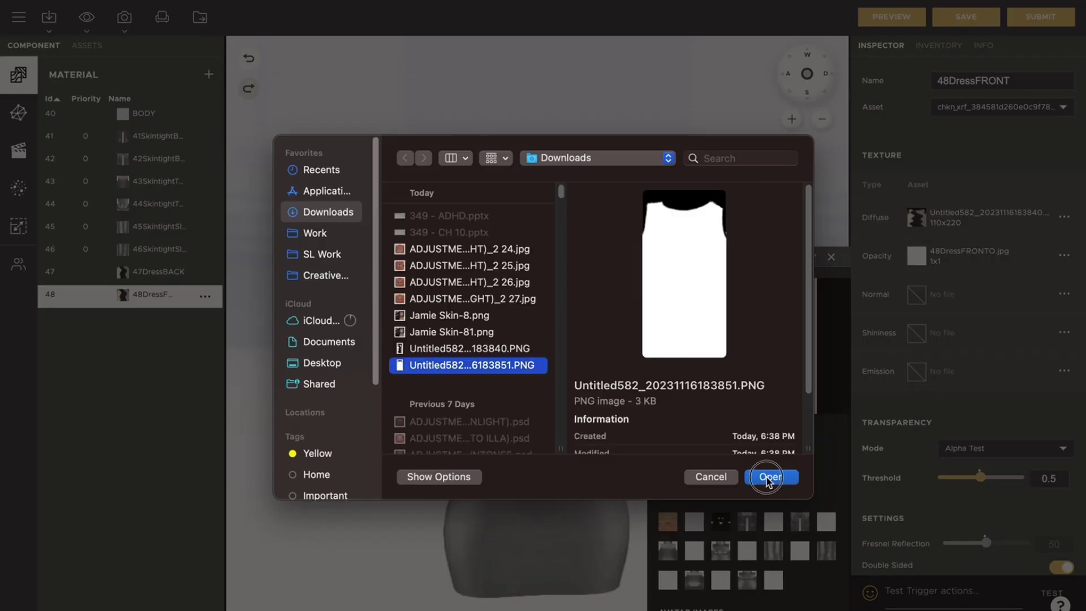
left_click(769, 477)
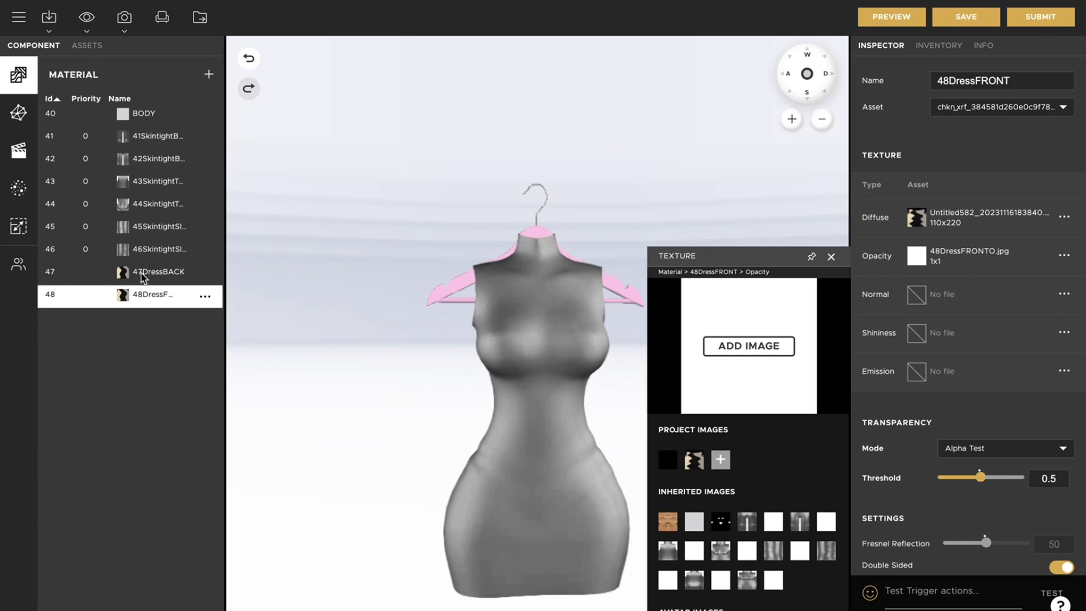
- Assign the project image Untitled582_20231116183851.PNG as the opacity map of material 47DressBACK
left_click(169, 271)
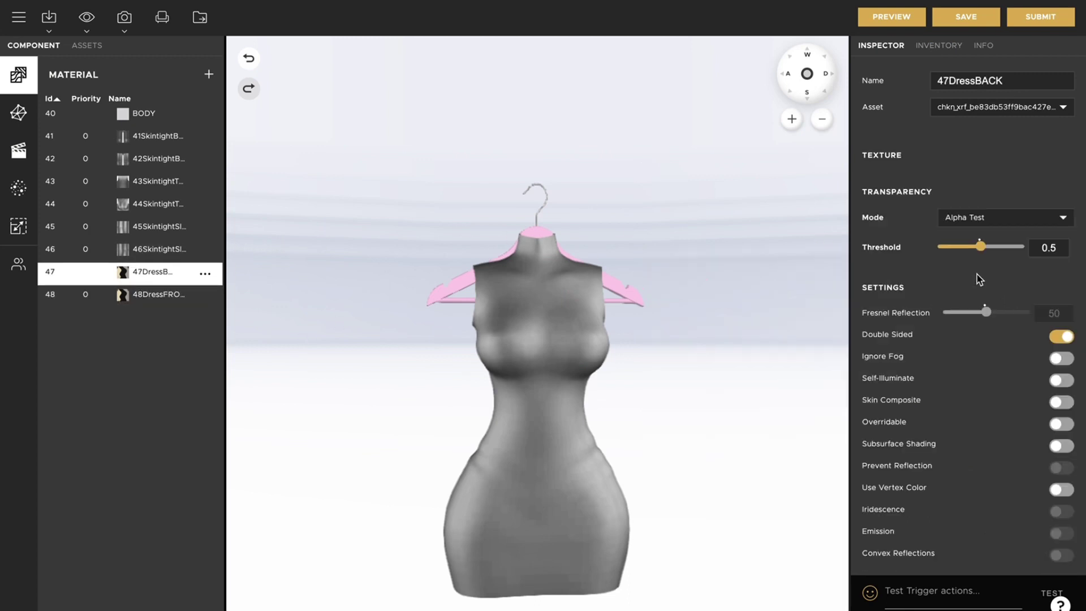
left_click(905, 261)
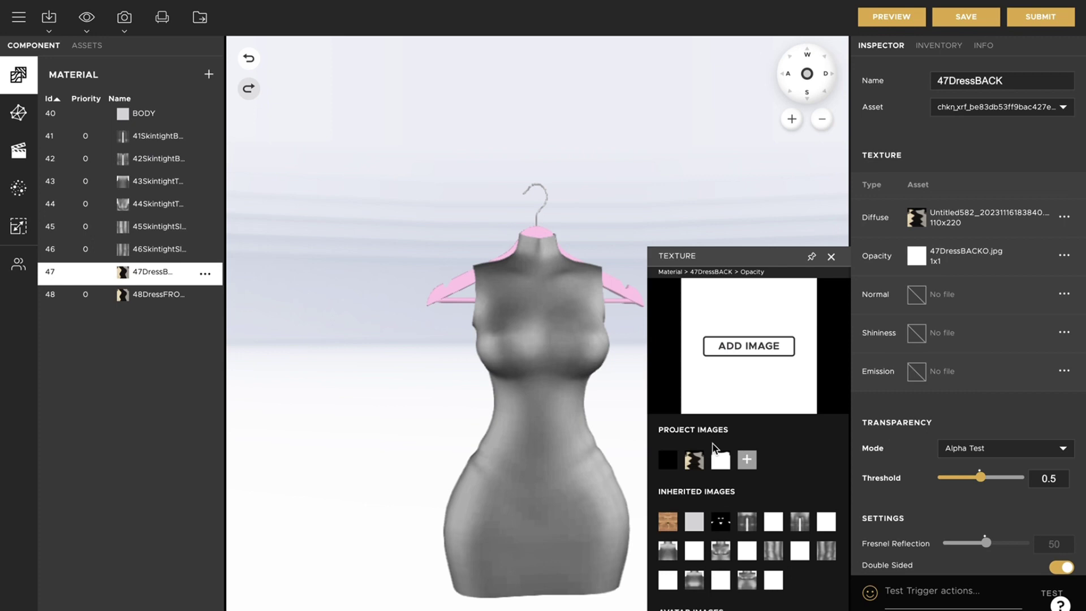
left_click(719, 463)
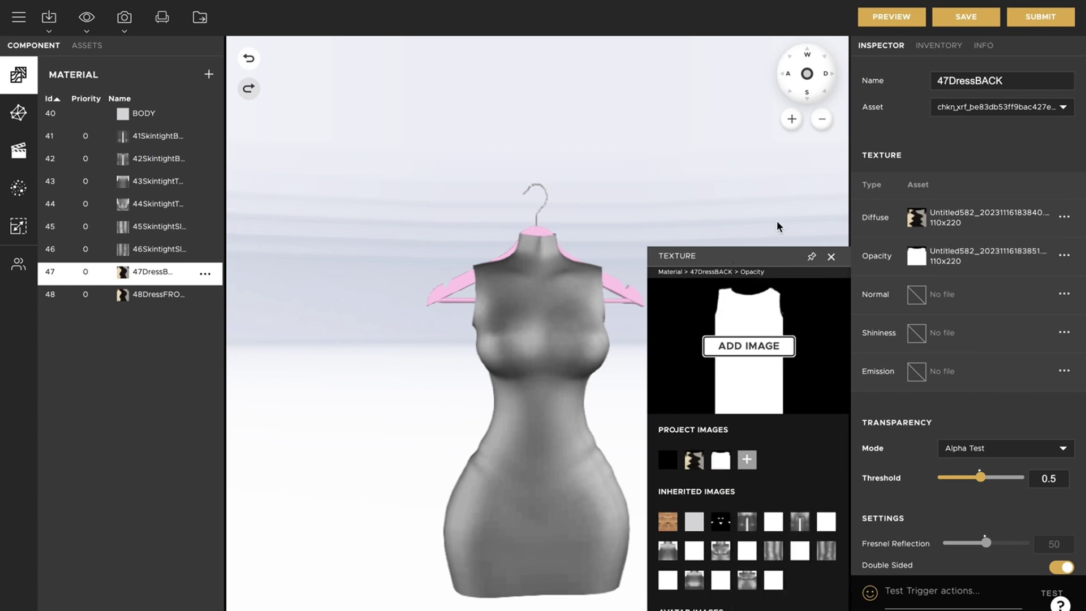
- Preview the texture changes and inspect the dress from the front, back and side for pattern alignment between the panels
left_click(830, 256)
left_click(891, 17)
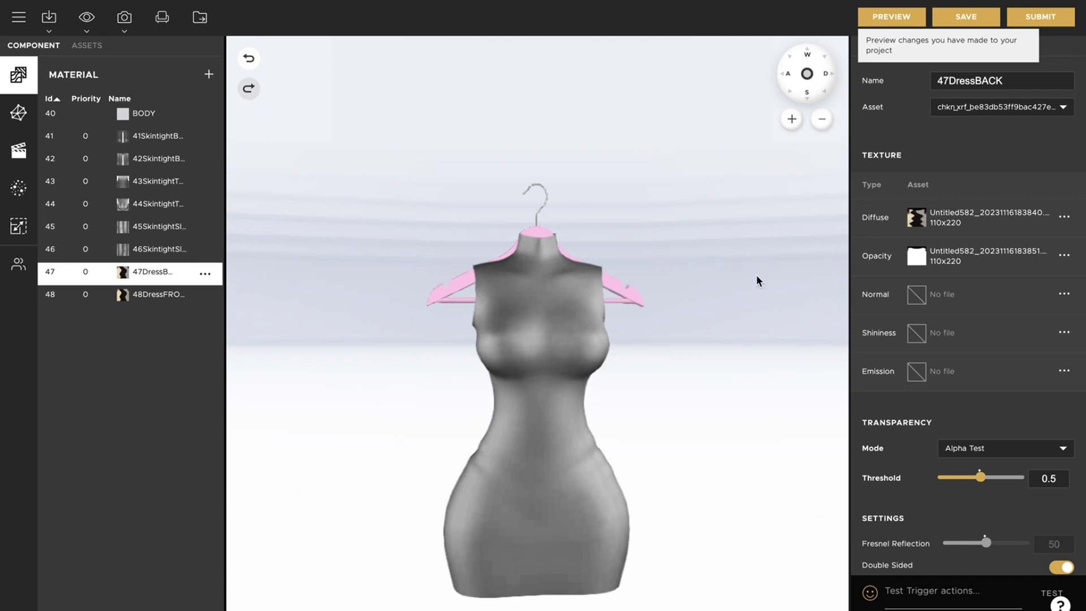
left_click_drag(461, 432, 299, 397)
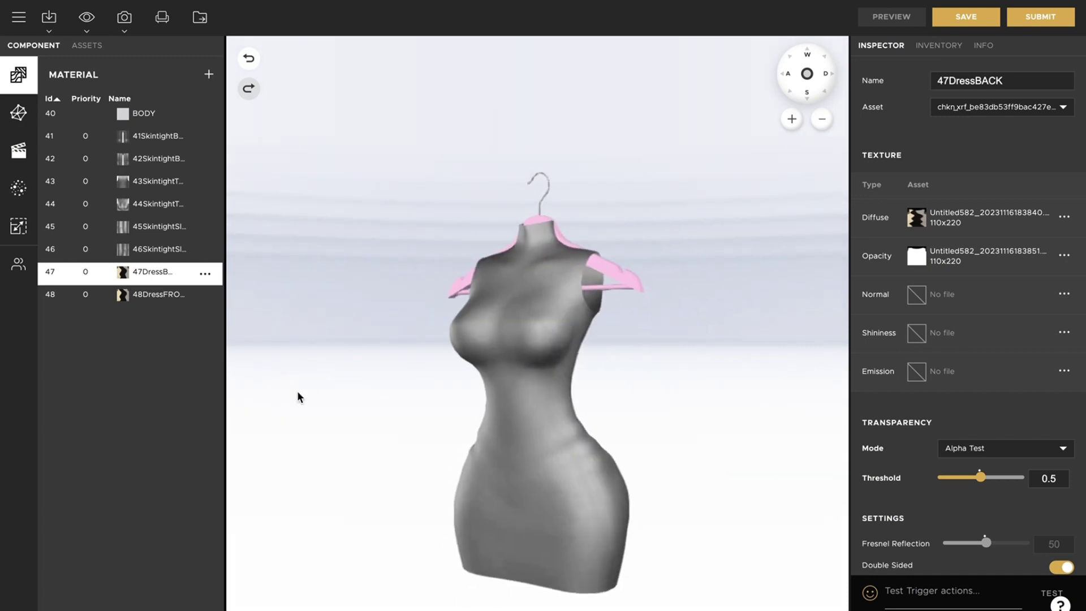
left_click_drag(581, 404, 775, 365)
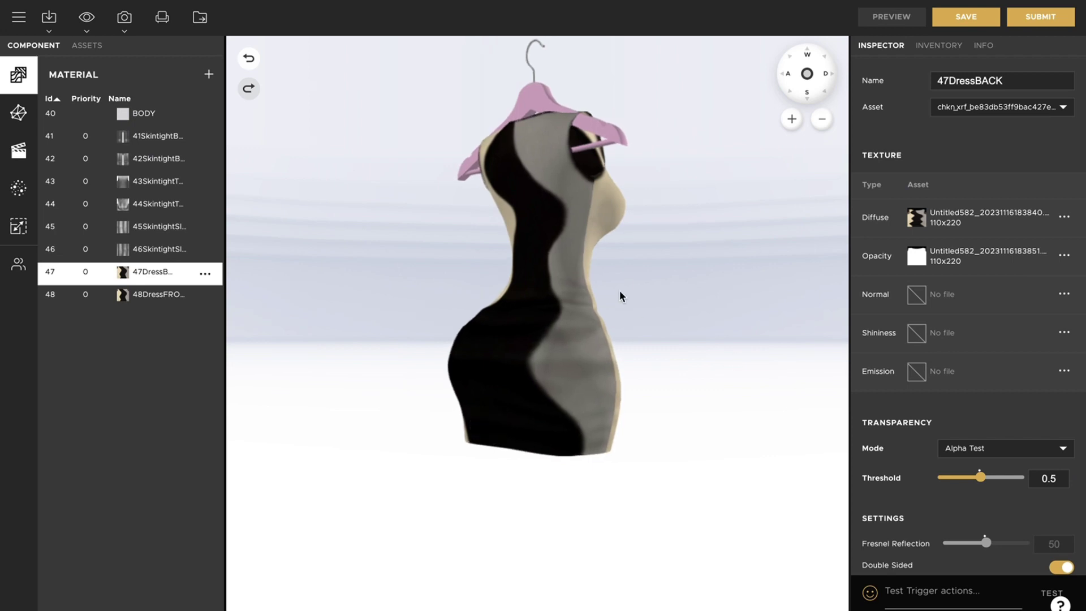
left_click_drag(621, 296, 367, 330)
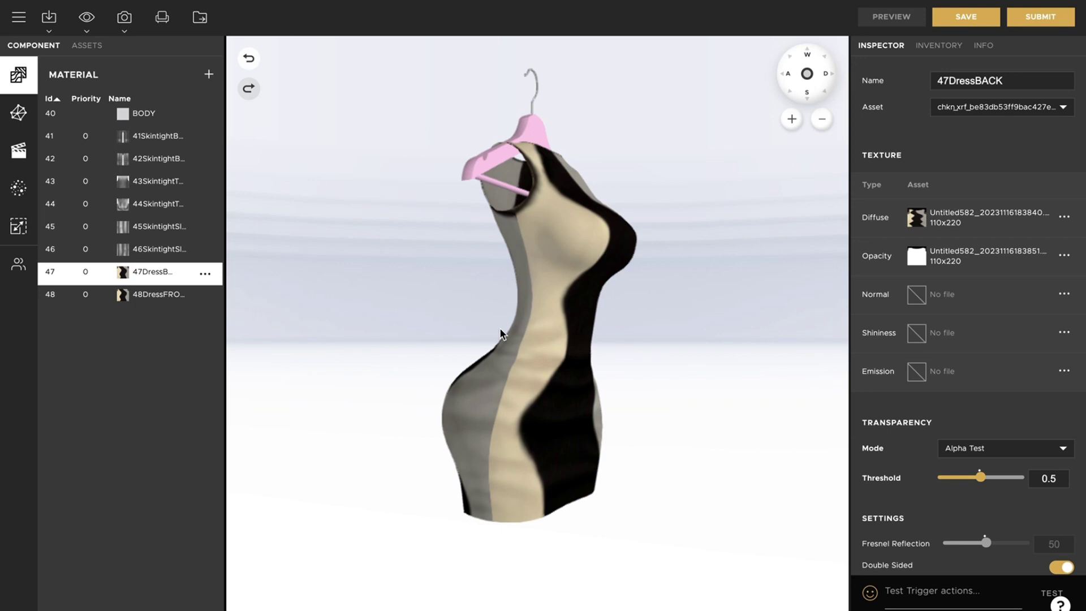
left_click_drag(500, 328, 646, 338)
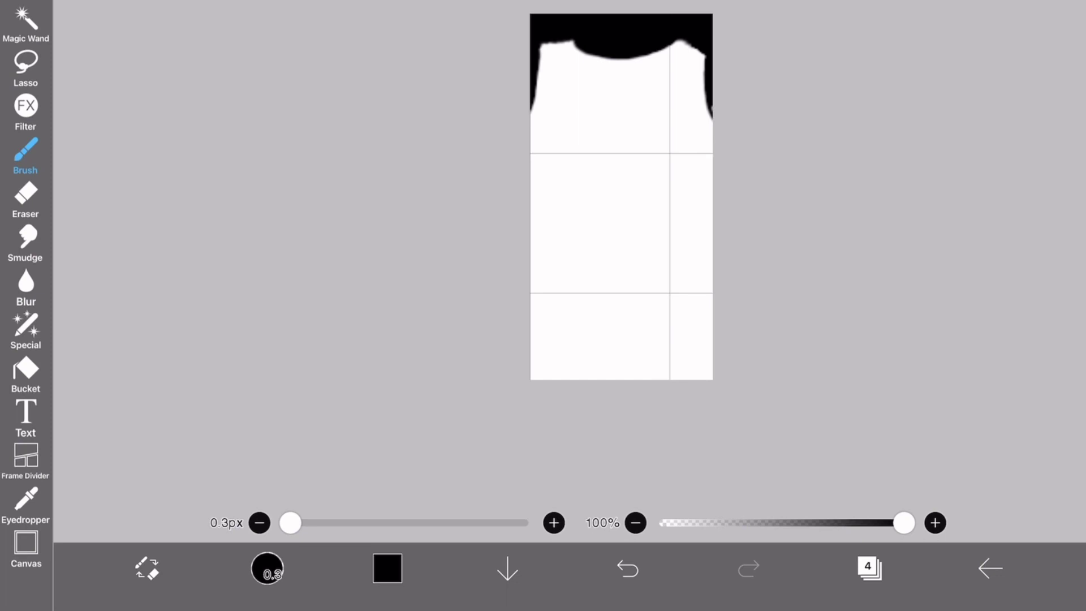
- Switch to ibis Paint, undo the last blending mode change and flip layer 4 horizontally
key("ctrl+z")
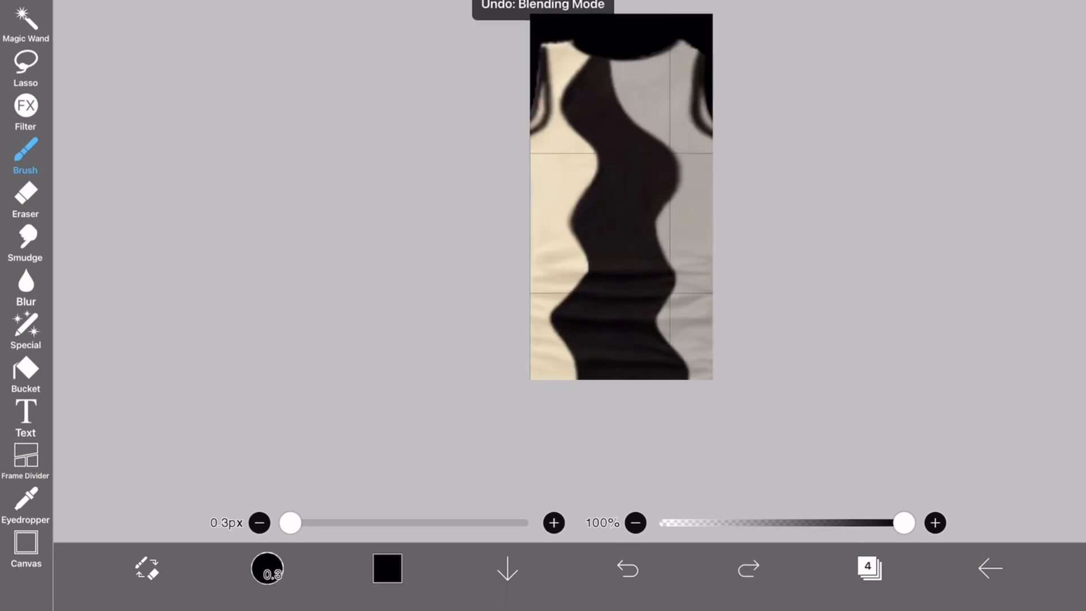
scroll(540, 242, "up", 2)
scroll(552, 256, "down", 1)
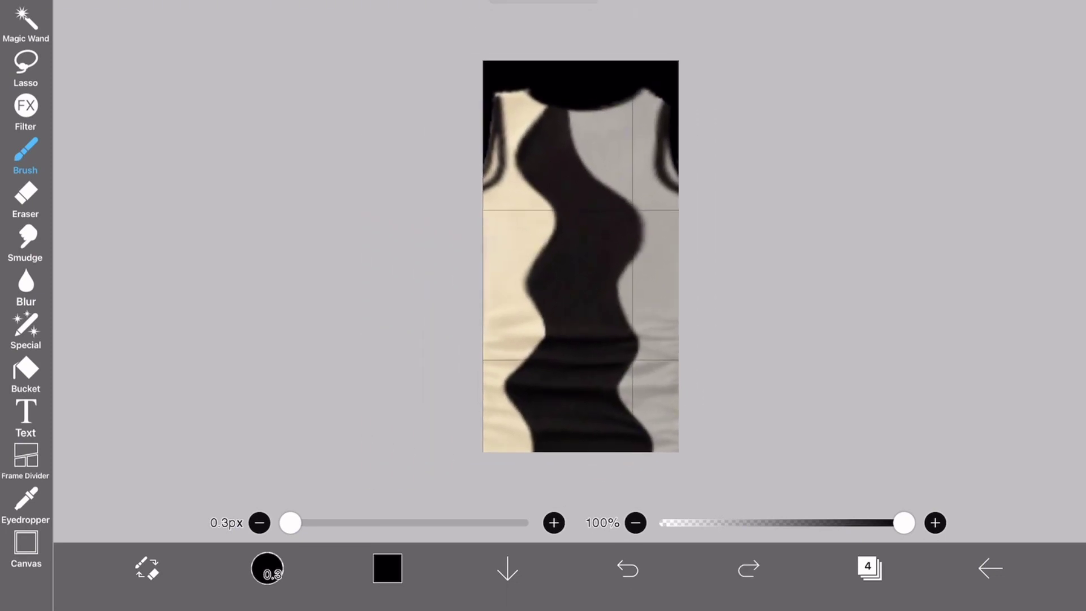
left_click(869, 567)
left_click(1063, 262)
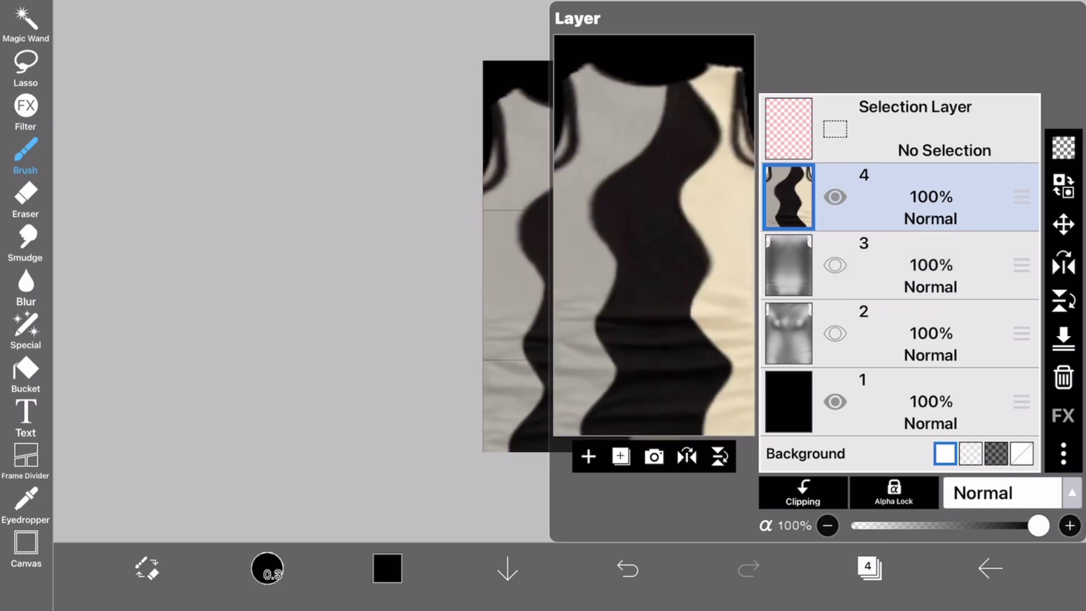
- Save the mirrored dress texture as a PNG
left_click(869, 568)
left_click(869, 568)
left_click(990, 568)
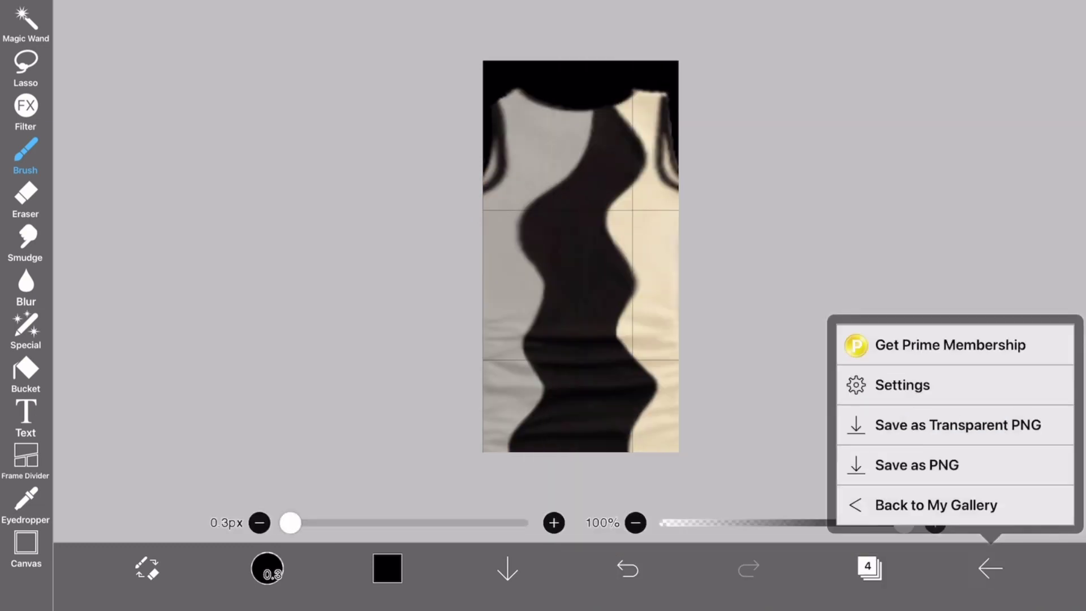
left_click(883, 456)
- Set layer 4's blending mode to Invert and save the mirrored opacity map as a PNG
left_click(869, 568)
left_click(984, 493)
scroll(983, 226, "down", 10)
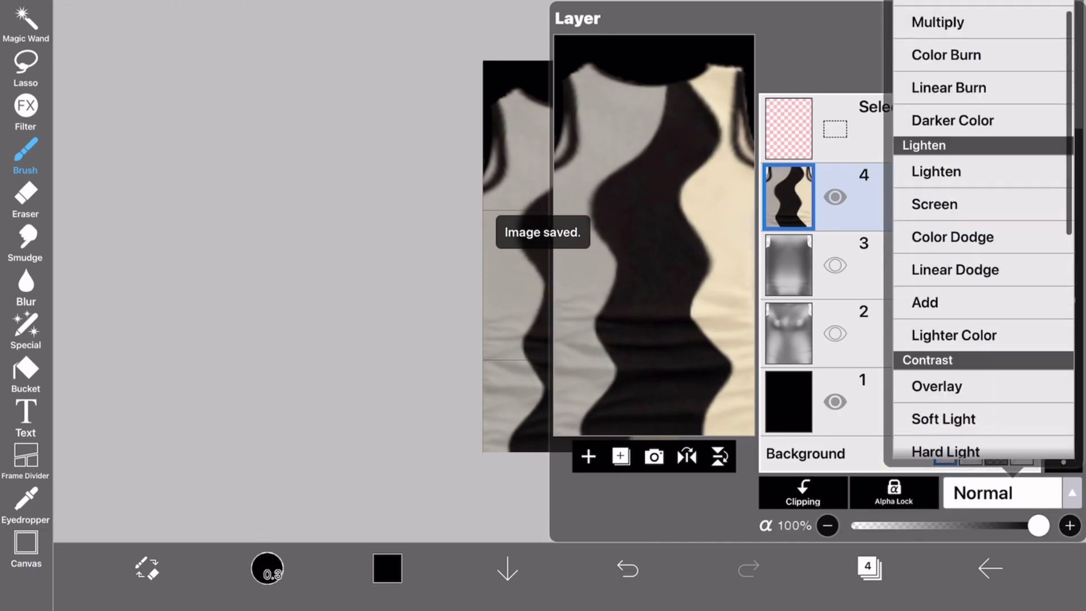
scroll(983, 227, "up", 1)
left_click(933, 199)
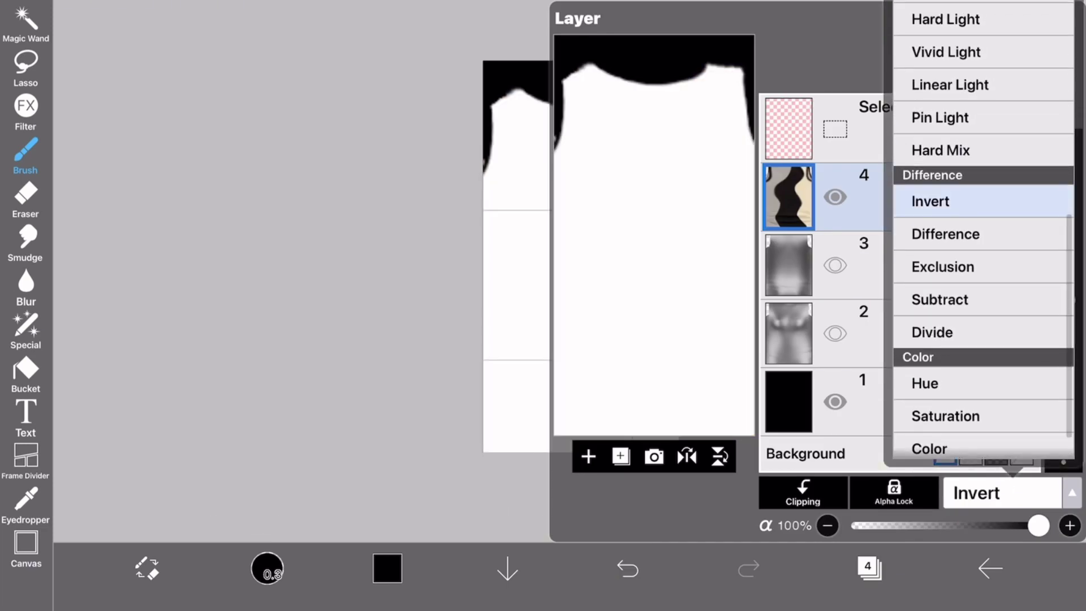
left_click(990, 568)
left_click(916, 464)
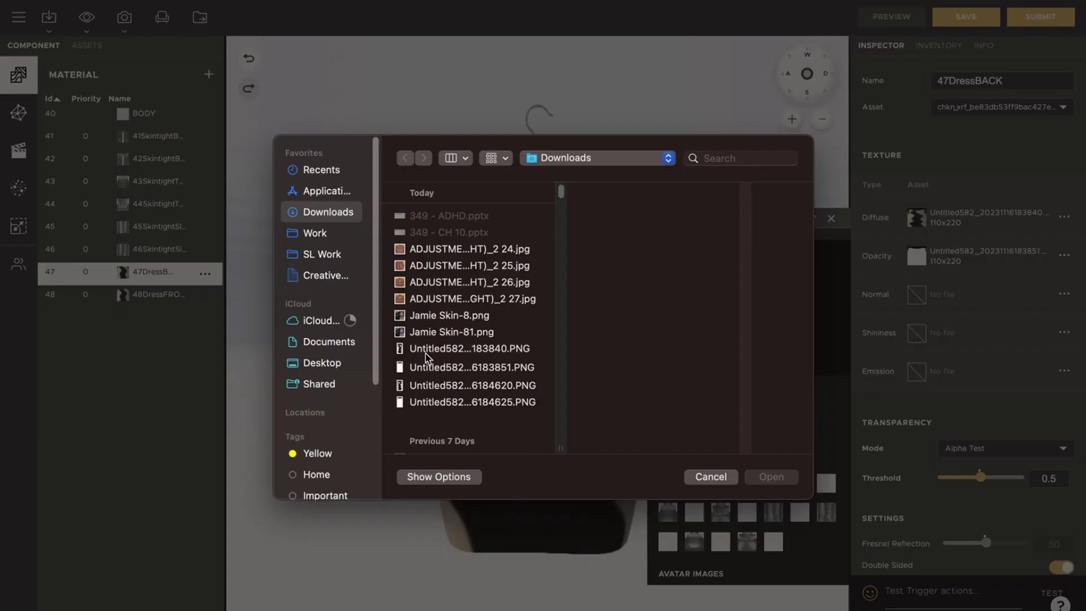
- In IMVU Studio, import Untitled582_20231116184620.PNG and Untitled582_20231116184625.PNG from Downloads, assigning the 184620 image as material 47DressBACK's diffuse texture
left_click(425, 385)
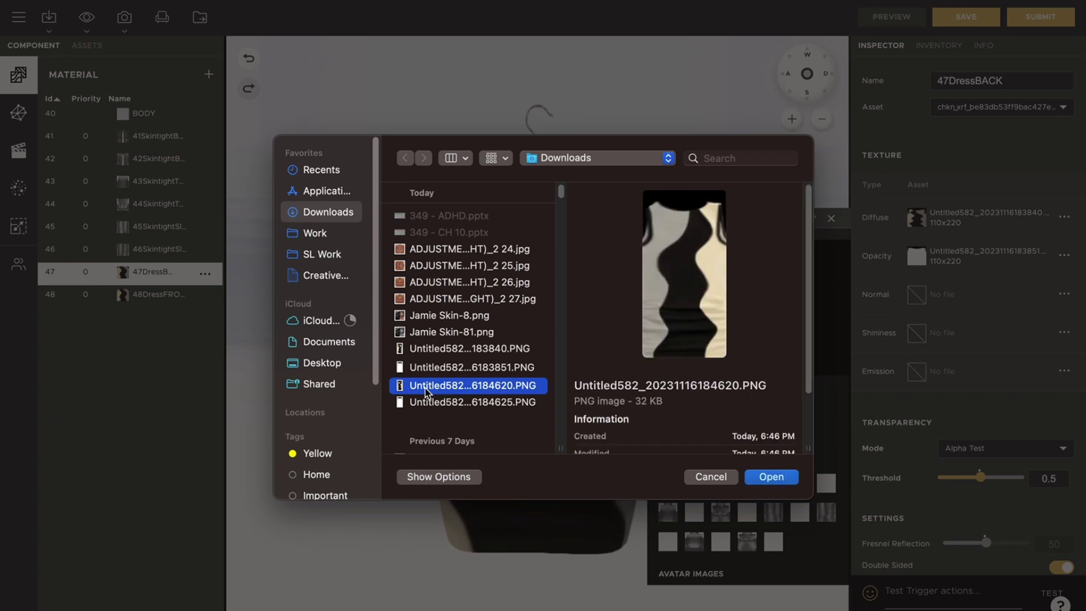
double_click(426, 387)
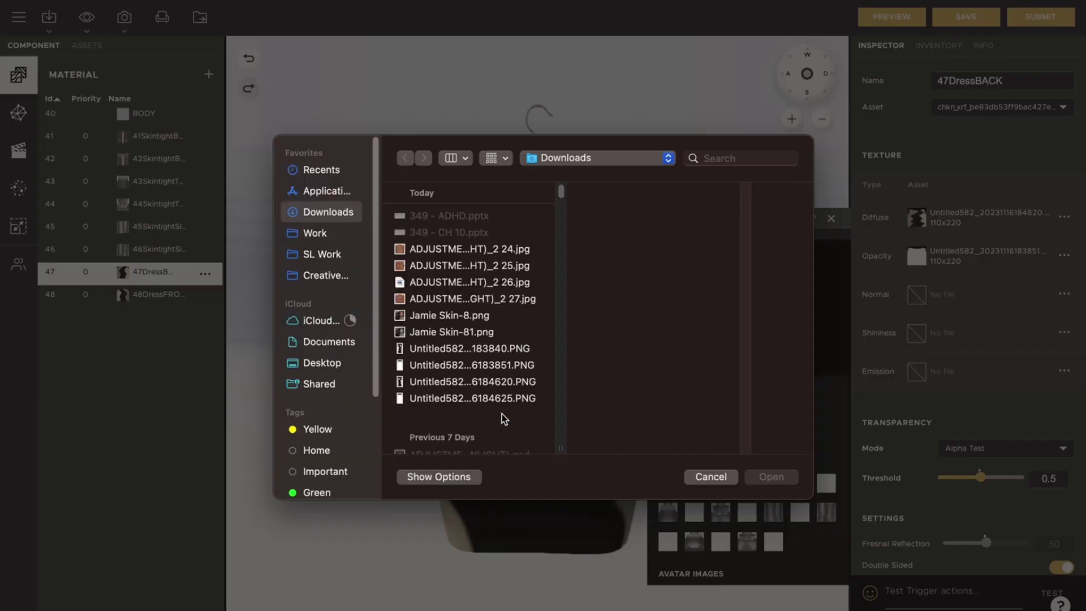
left_click(492, 398)
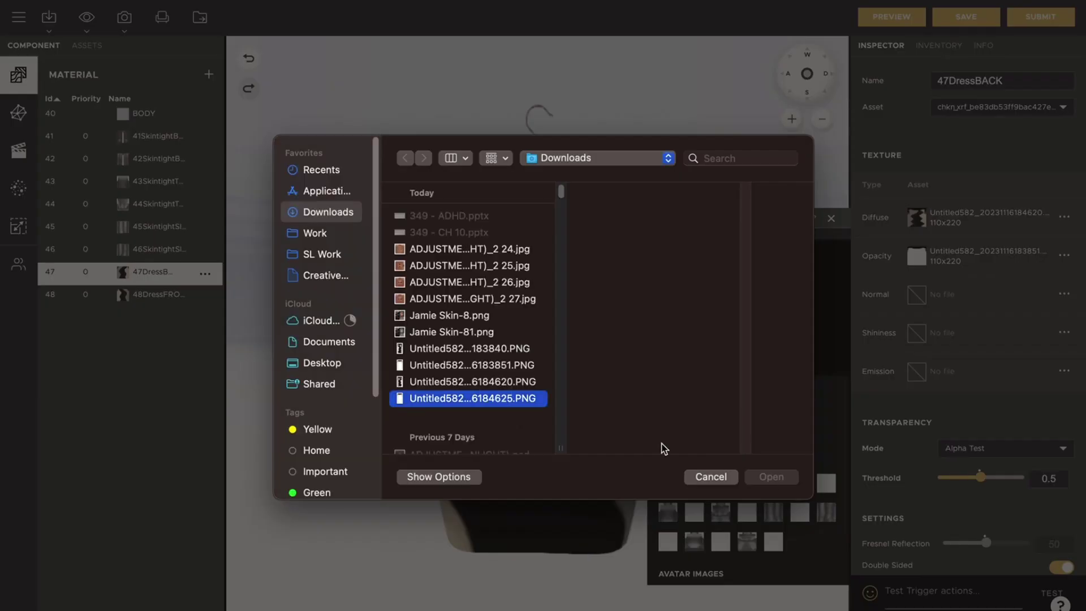
left_click(770, 478)
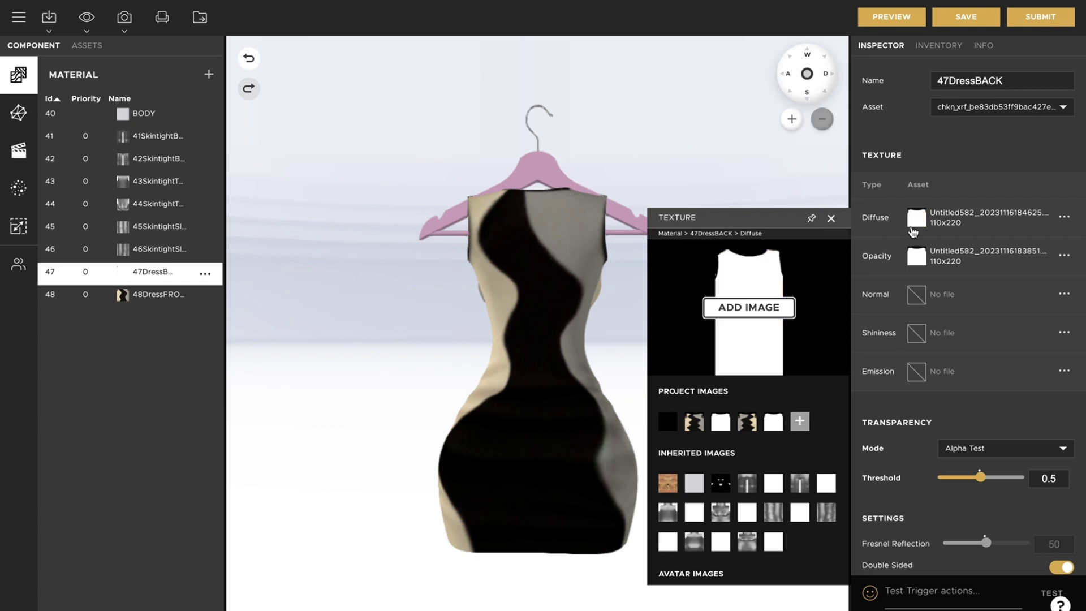
left_click(740, 422)
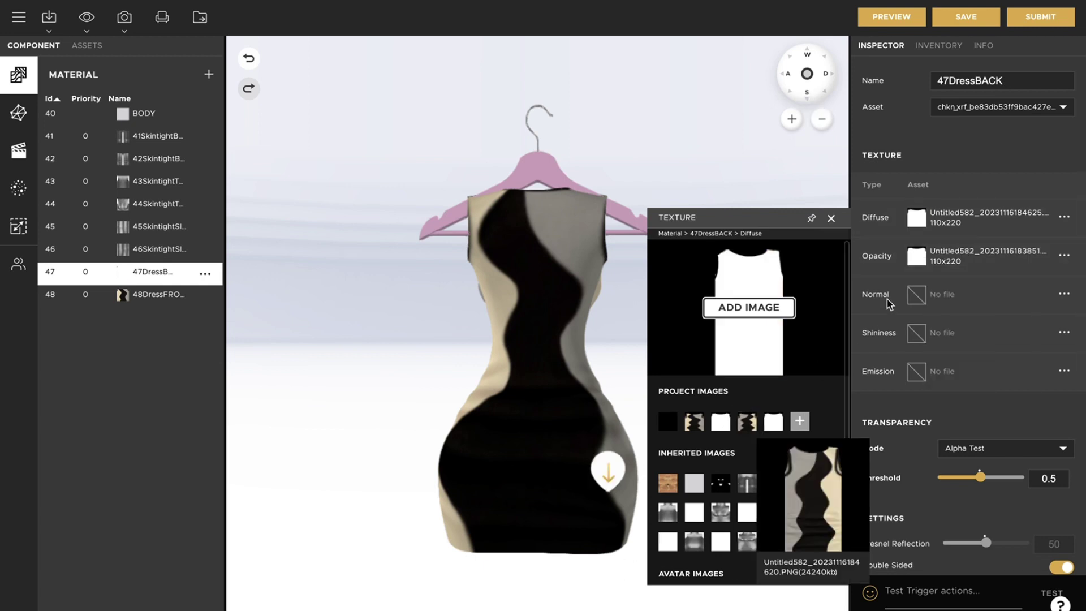
- Assign the project image Untitled582_20231116184625.PNG as the opacity map of material 47DressBACK and preview the dress
left_click(916, 256)
mouse_move(773, 464)
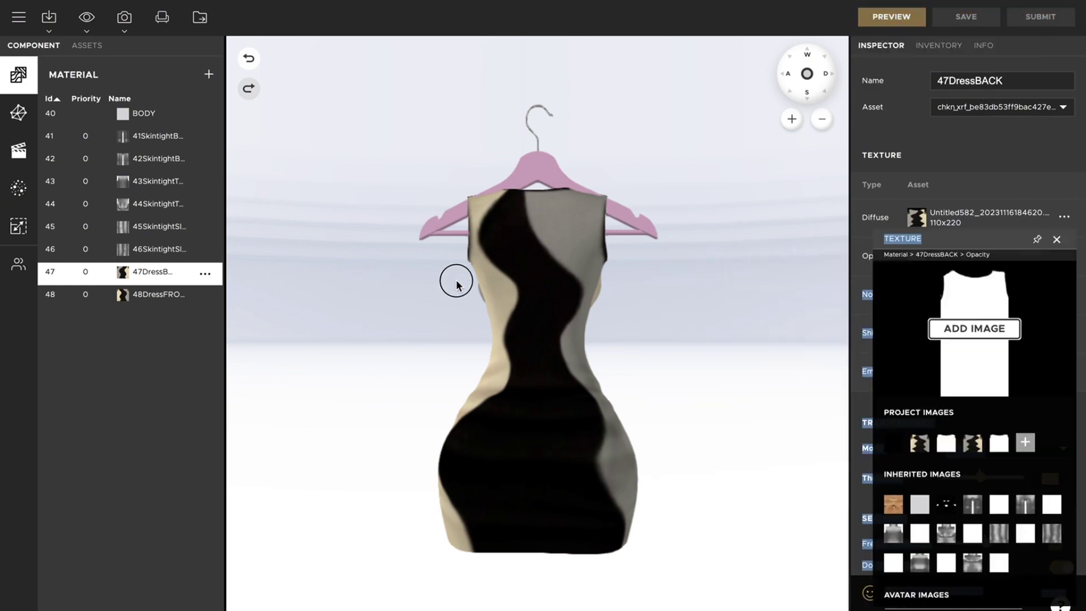
left_click_drag(453, 279, 555, 293)
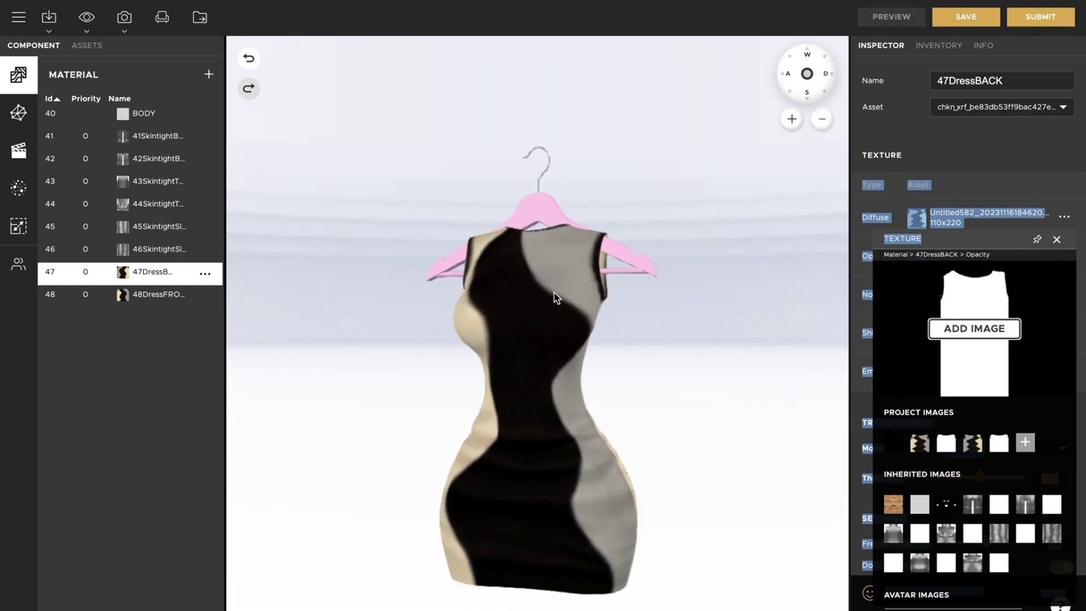
left_click(863, 245)
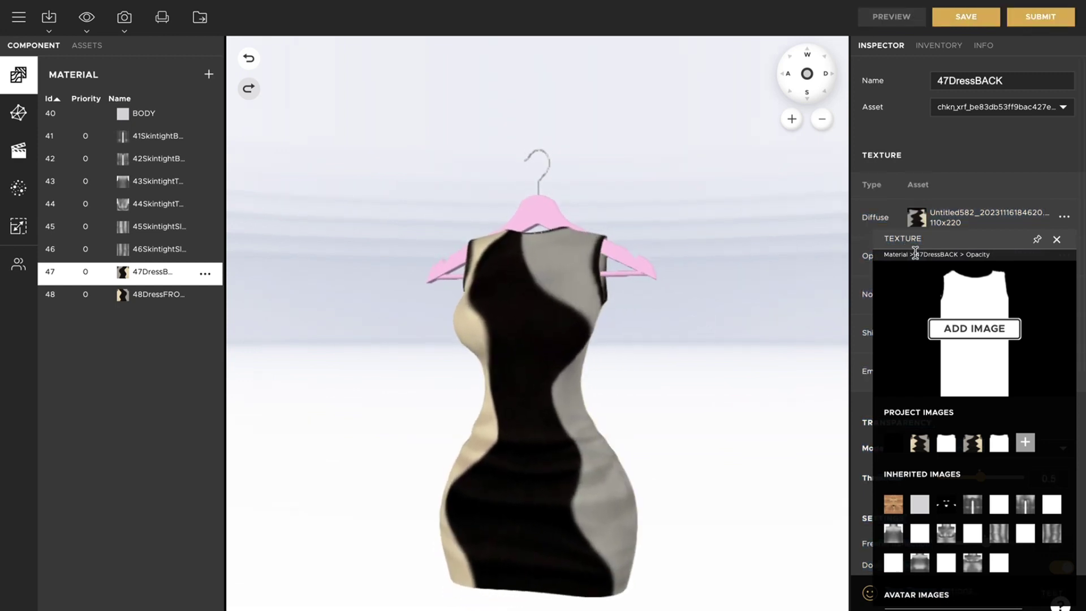
- Inspect the dress from the front, back and sides, checking how the mirrored back texture meets the front at the seams
left_click_drag(475, 373, 505, 364)
mouse_move(713, 240)
left_mouse_down()
mouse_move(866, 243)
mouse_move(897, 232)
mouse_move(725, 242)
left_mouse_up()
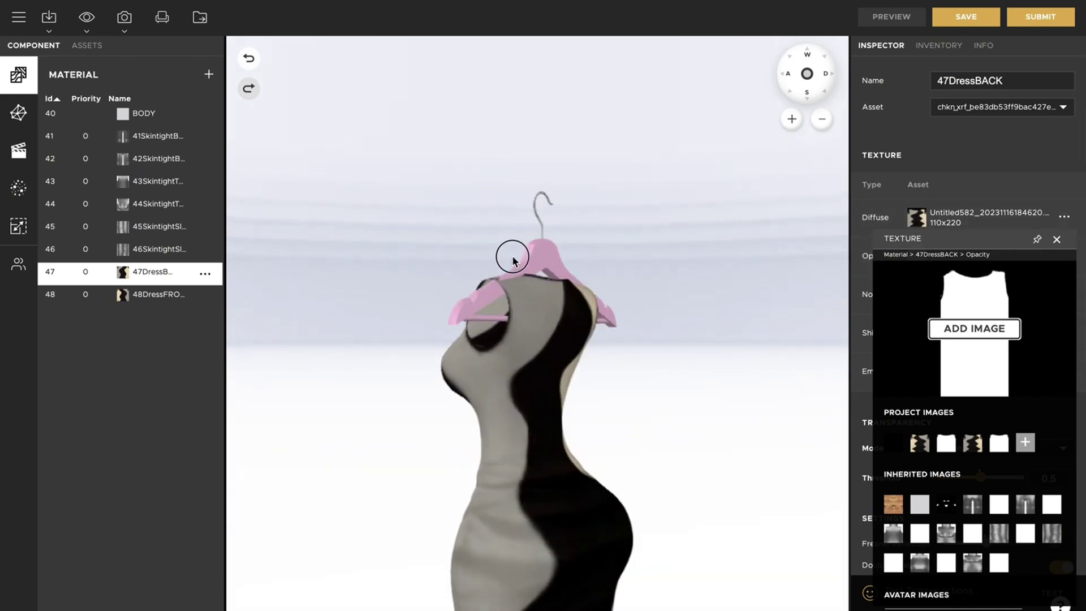
left_click_drag(512, 260, 484, 412)
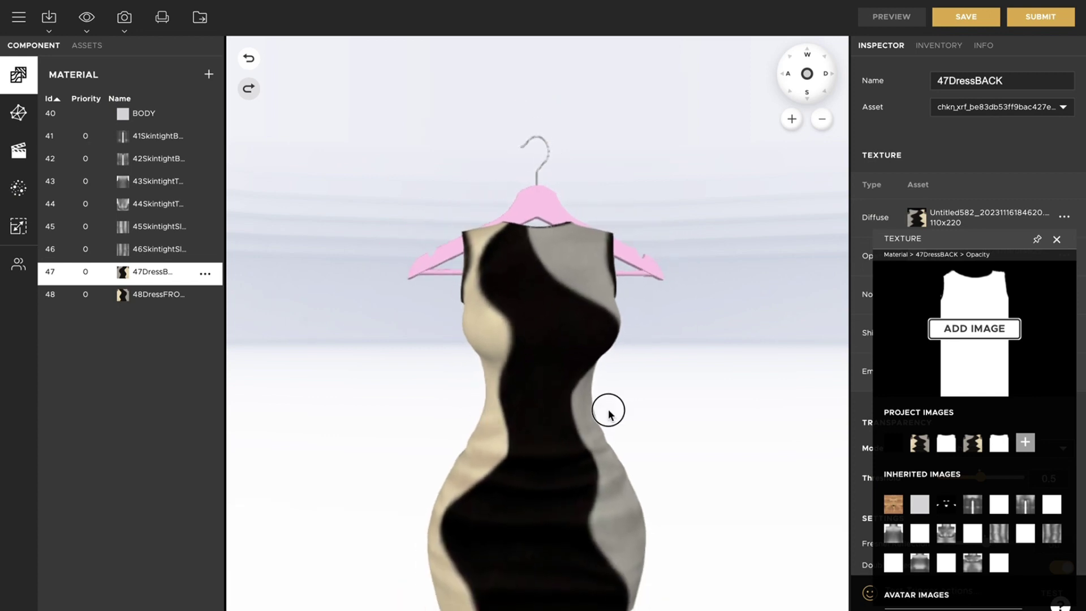
left_click_drag(605, 407, 626, 373)
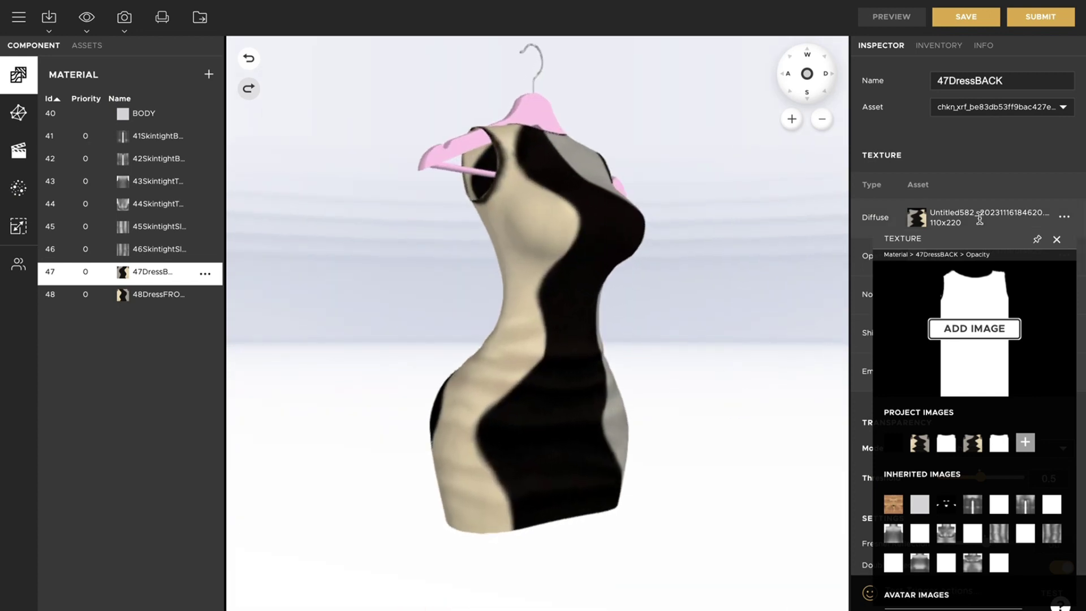
left_click_drag(965, 239, 673, 282)
scroll(602, 382, "down", 5)
left_click_drag(602, 383, 616, 341)
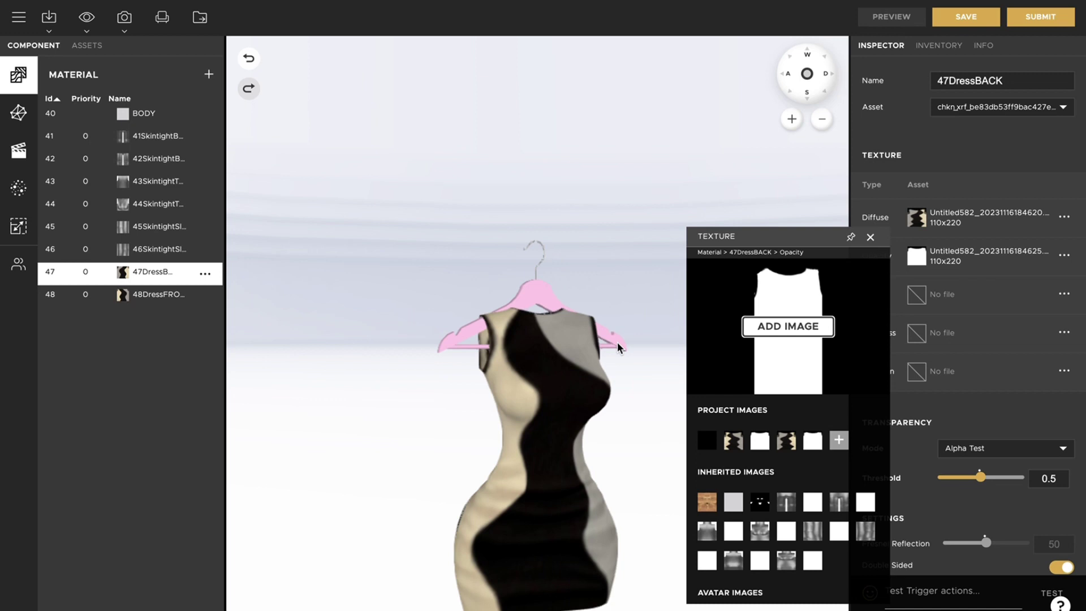
left_click_drag(548, 395, 622, 398)
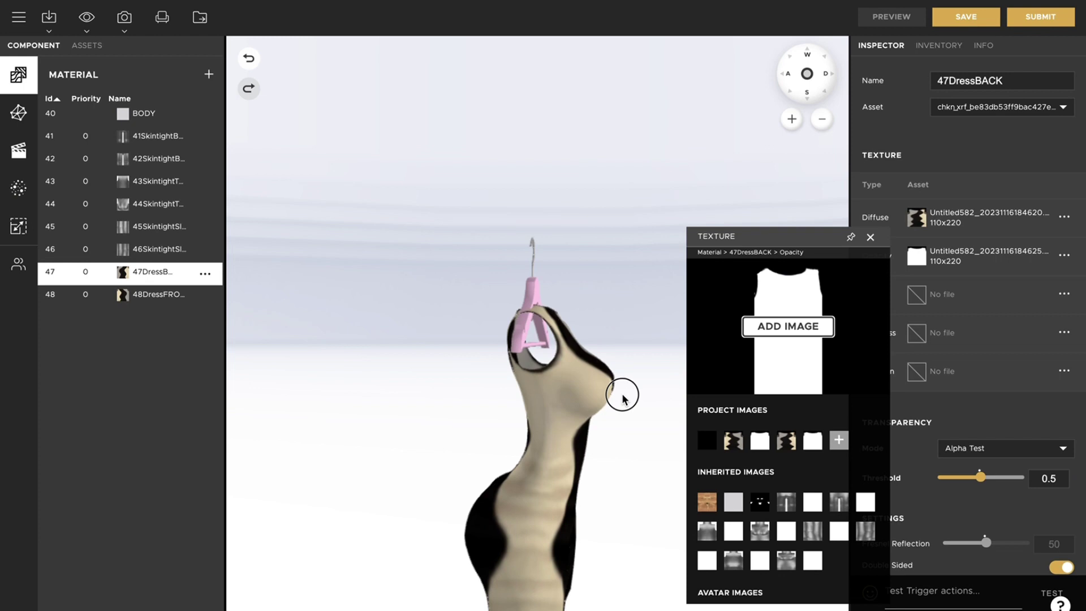
left_click_drag(622, 398, 500, 365)
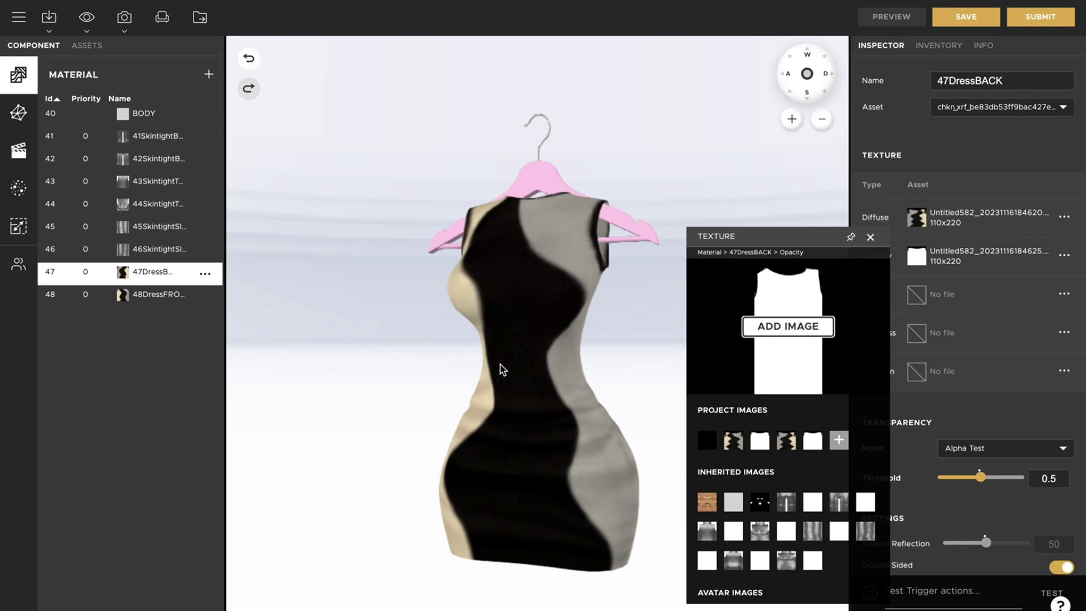
left_click_drag(524, 353, 577, 360)
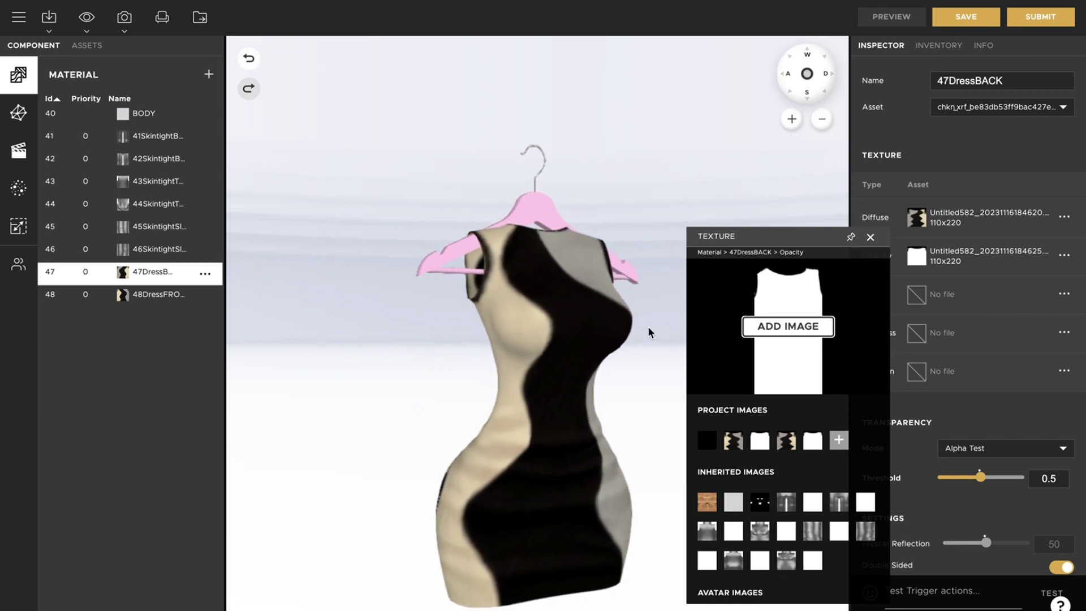
left_click_drag(734, 241, 757, 238)
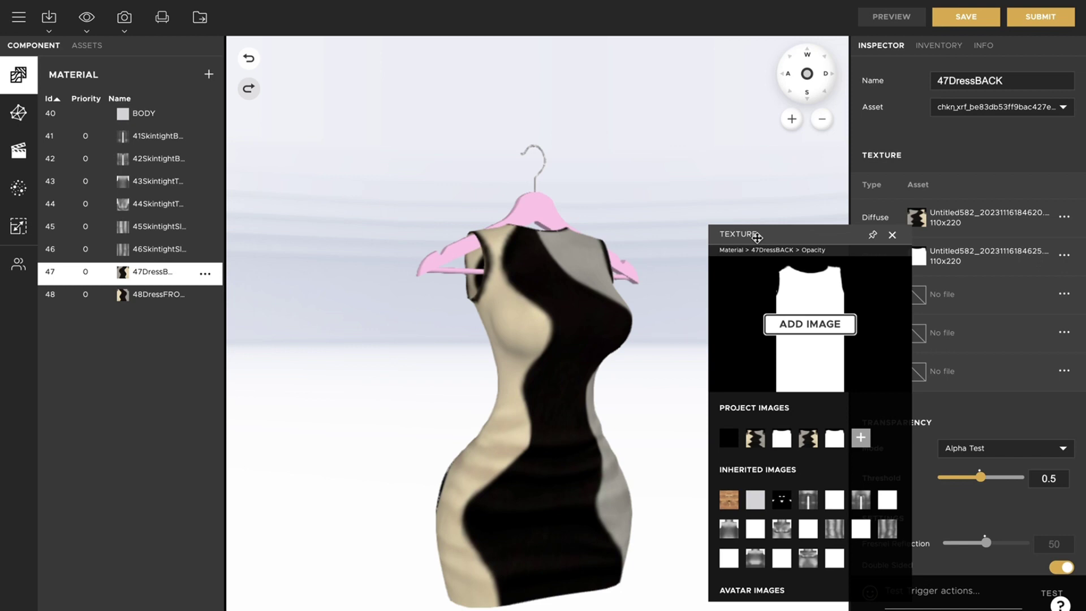